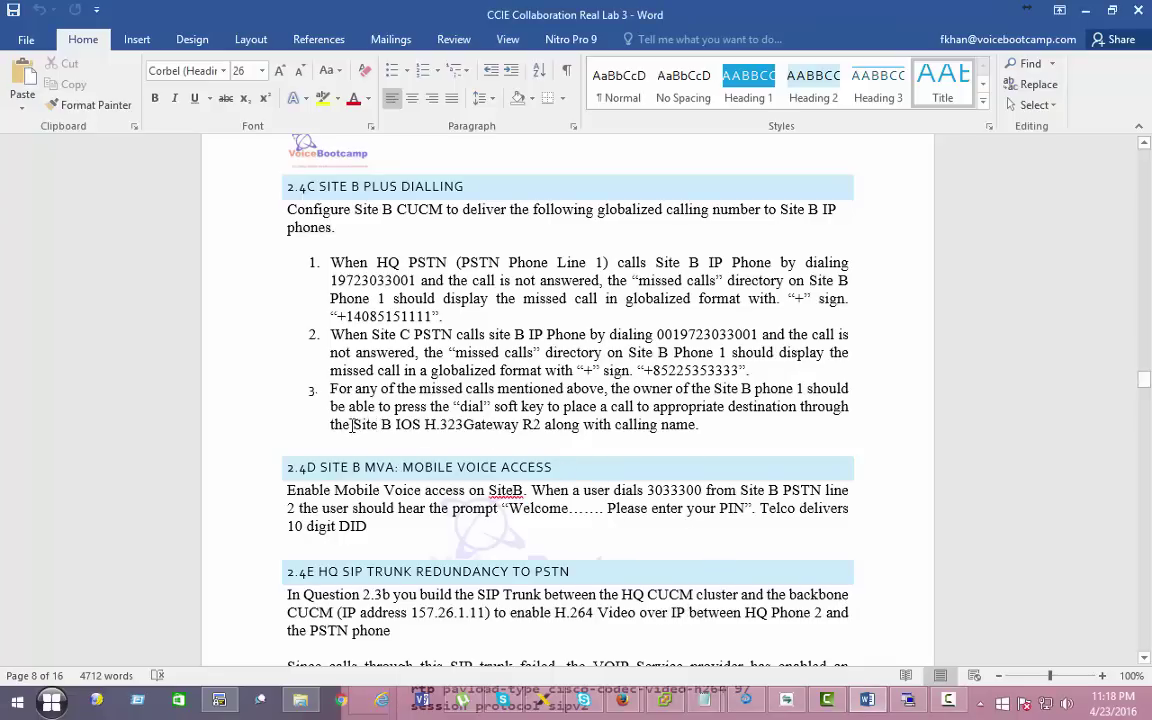
Review section 2.4C's requirements for the Site B gateway R2 route and the globalized missed-call number for HQ PSTN calls.
{"action": "left_click_drag", "start_coordinate": [330, 424], "coordinate": [555, 424]}
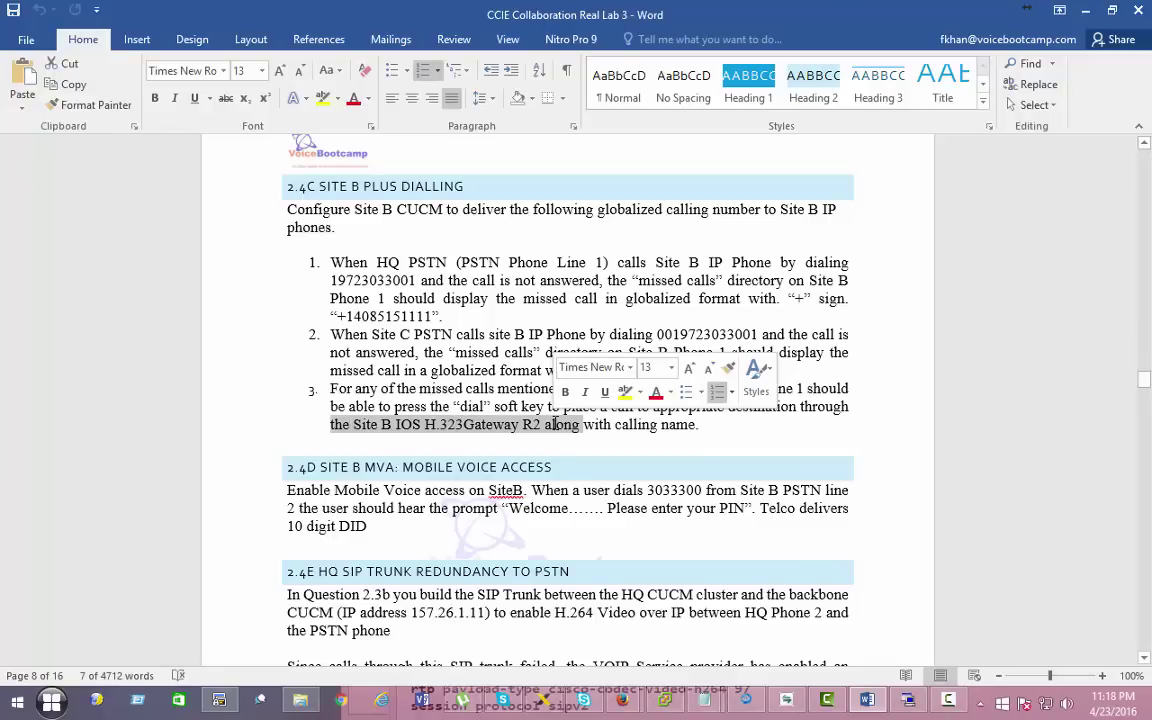
{"action": "left_click", "coordinate": [442, 316]}
{"action": "left_click_drag", "start_coordinate": [442, 316], "coordinate": [331, 316]}
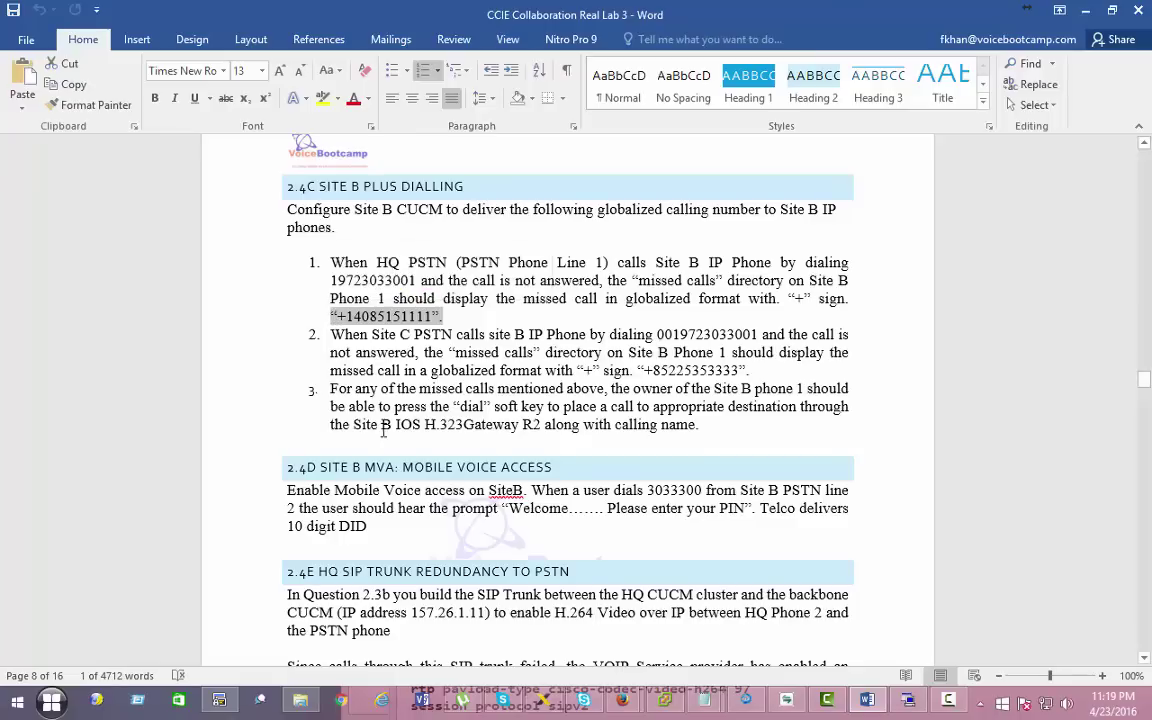
Switch to the SB-Site terminal session and clear its screen ahead of each incoming test call.
{"action": "left_click", "coordinate": [224, 702]}
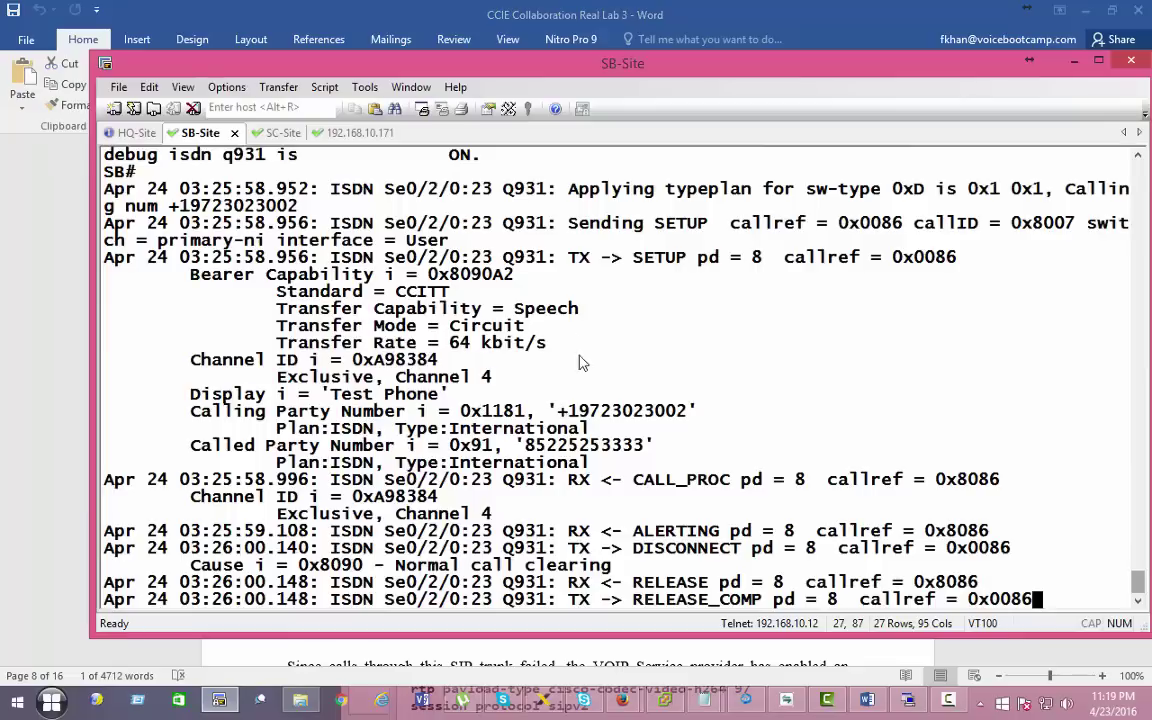
{"action": "left_click", "coordinate": [149, 87]}
{"action": "left_click", "coordinate": [288, 322]}
{"action": "key", "text": "Return"}
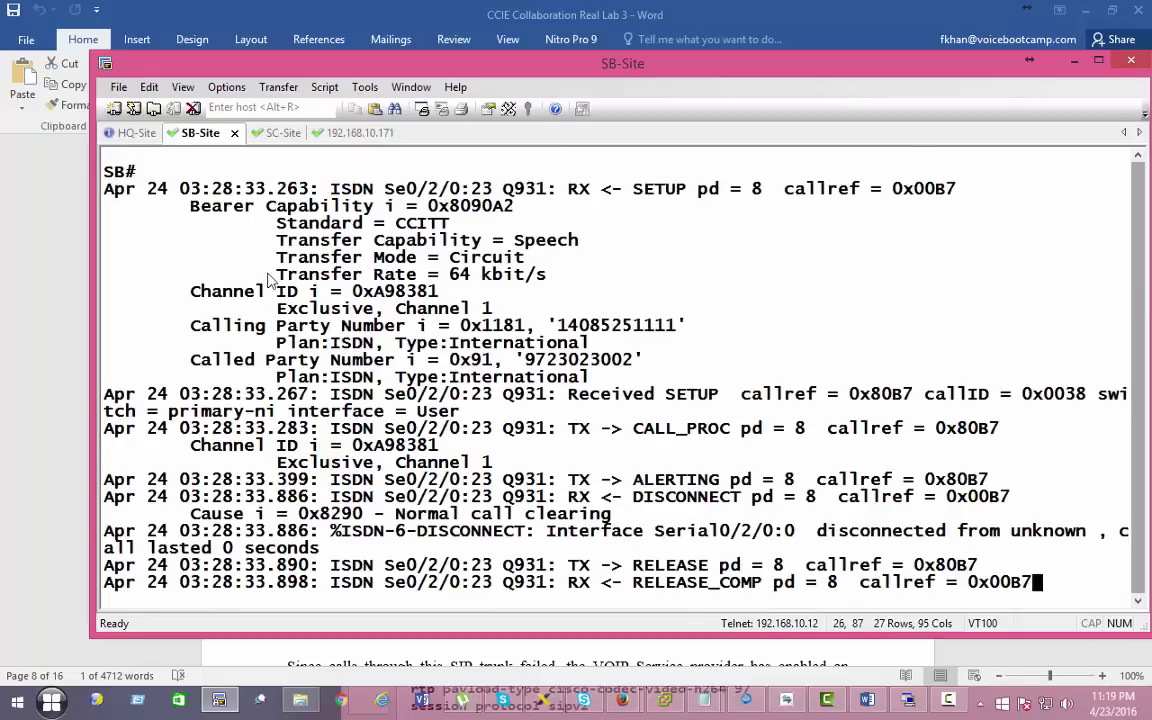
{"action": "left_click", "coordinate": [148, 87]}
{"action": "left_click", "coordinate": [230, 327]}
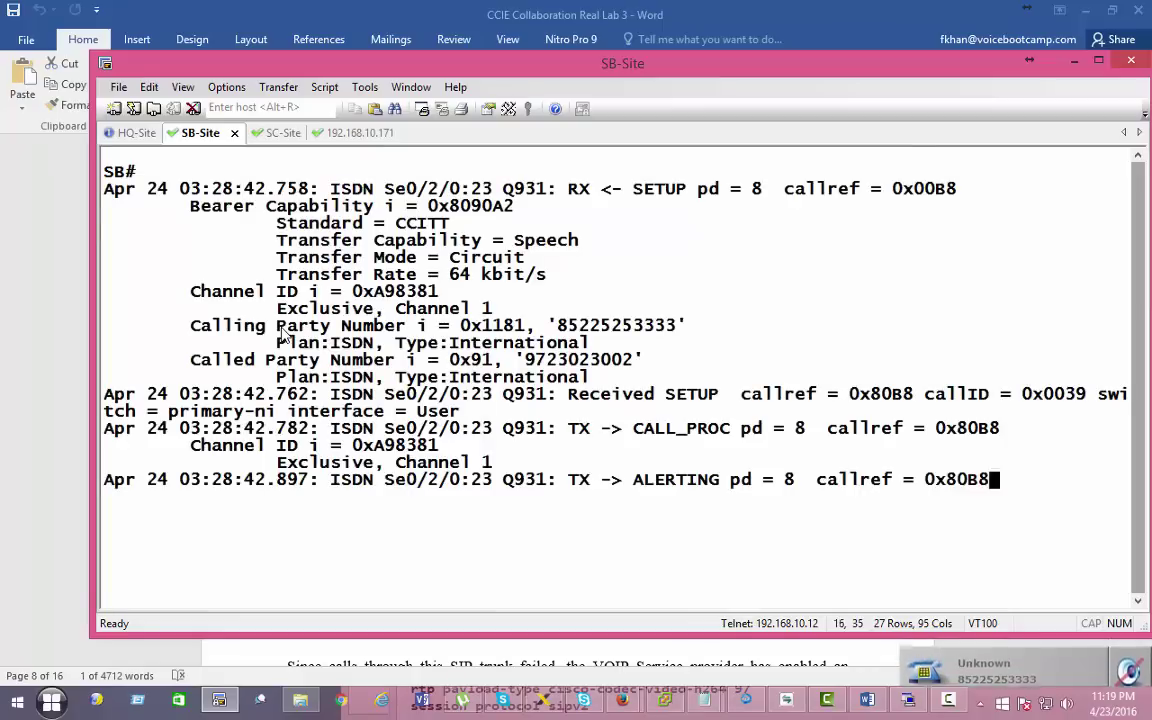
Examine the calling party number and its number type in the Site C call's Q931 SETUP trace, ending on fresh prompt lines.
{"action": "left_click_drag", "start_coordinate": [686, 325], "coordinate": [460, 333]}
{"action": "left_click_drag", "start_coordinate": [600, 343], "coordinate": [449, 345]}
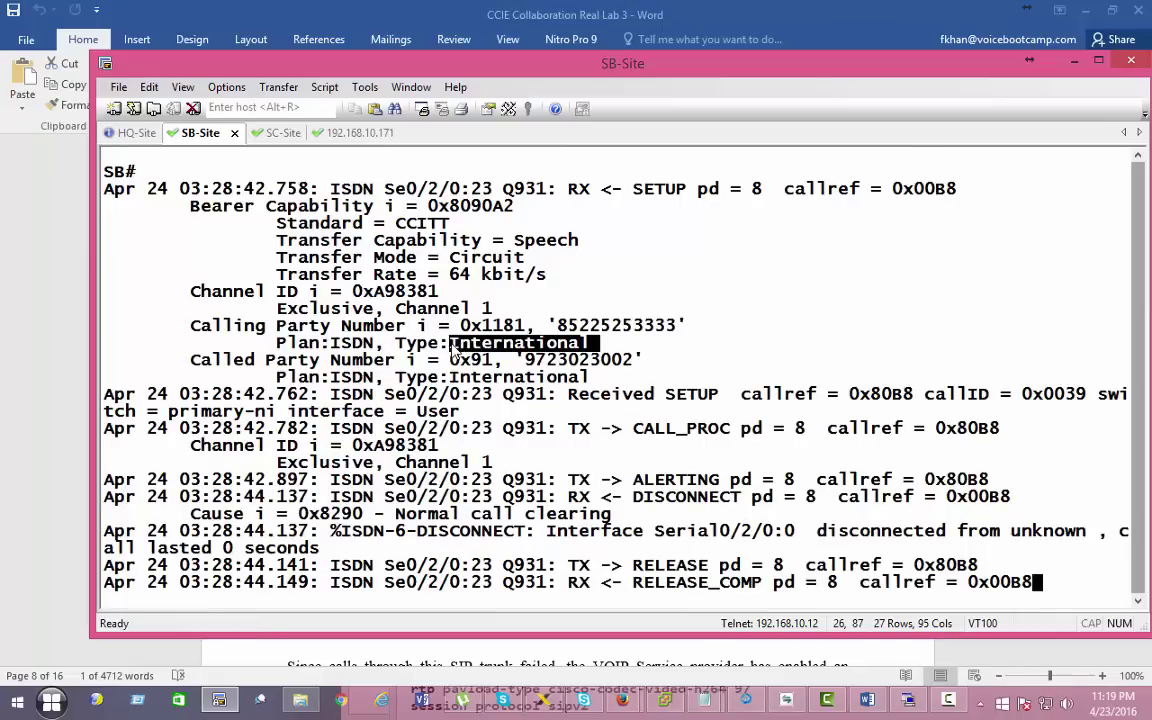
{"action": "key", "text": "Return"}
{"action": "key", "text": "Return"}
{"action": "key", "text": "Return"}
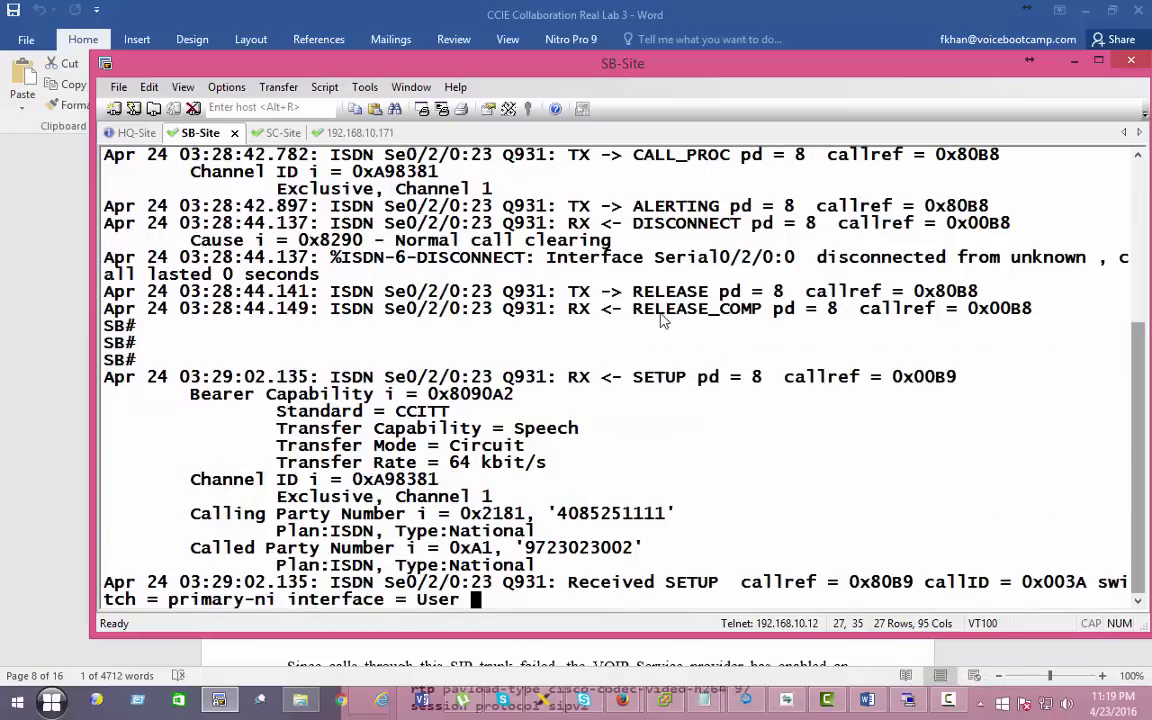
Check the calling party's number type in the Q931 SETUP trace of the HQ PSTN call.
{"action": "left_click_drag", "start_coordinate": [673, 349], "coordinate": [452, 365]}
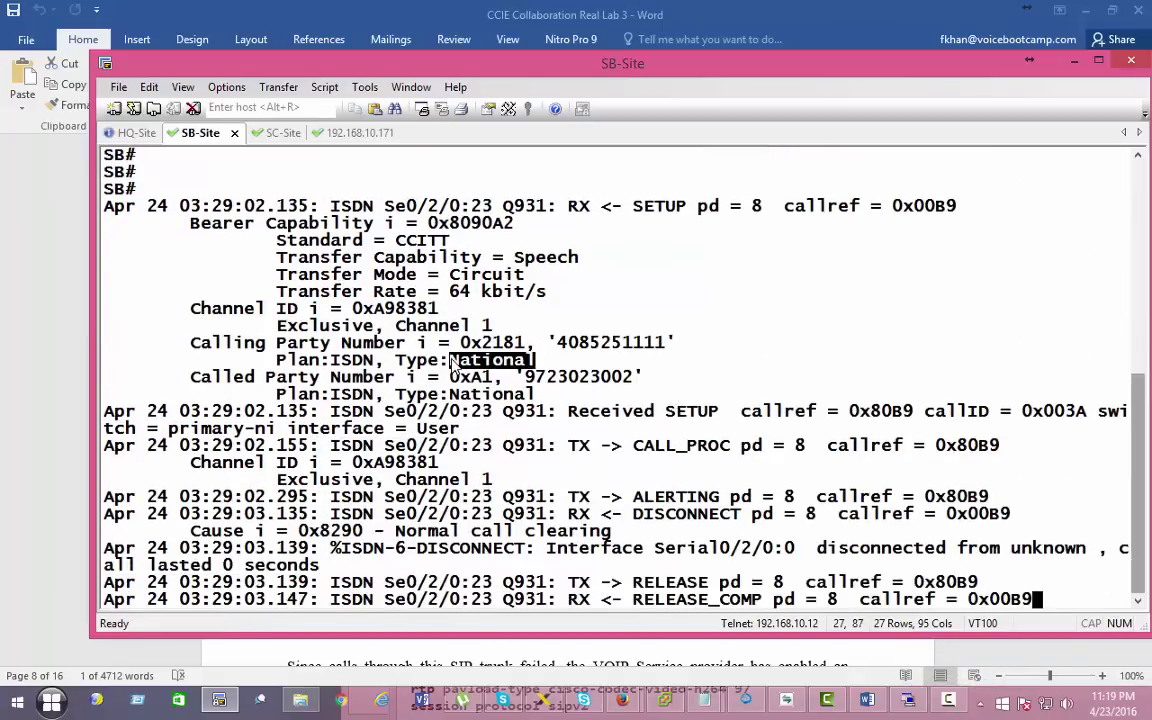
{"action": "key", "text": "Return"}
{"action": "key", "text": "Return"}
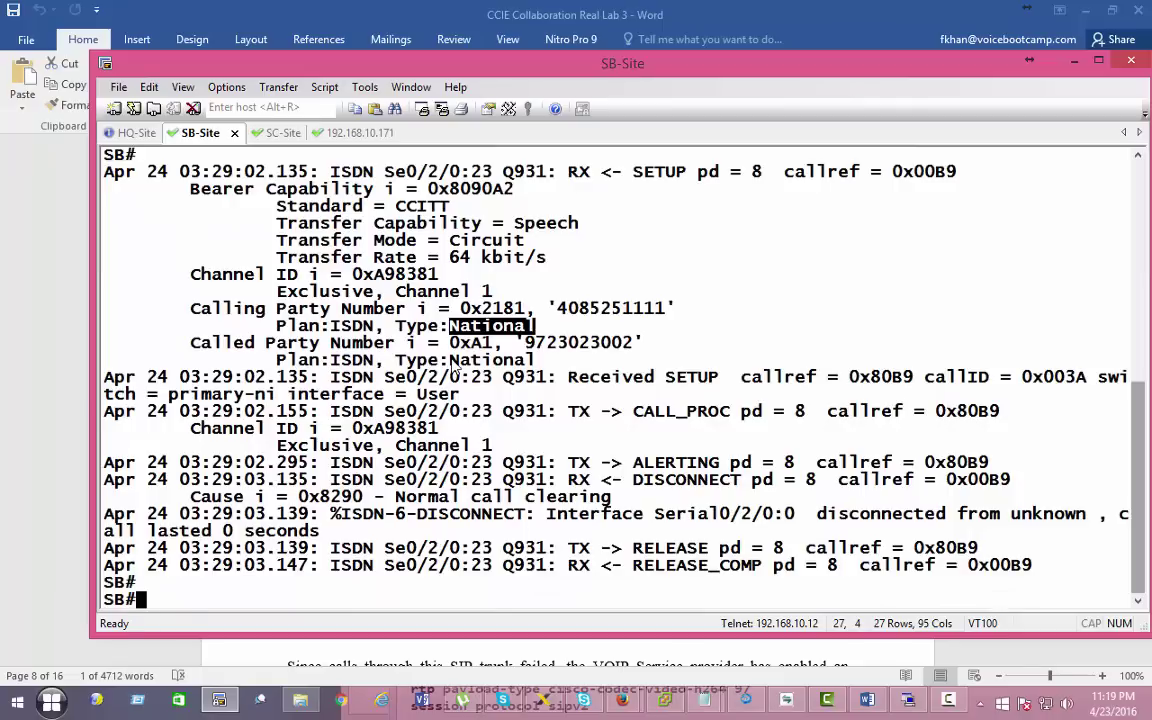
Display the SB router's running configuration with show run and page to the voice translation rules.
{"action": "type", "text": "show run"}
{"action": "key", "text": "Return"}
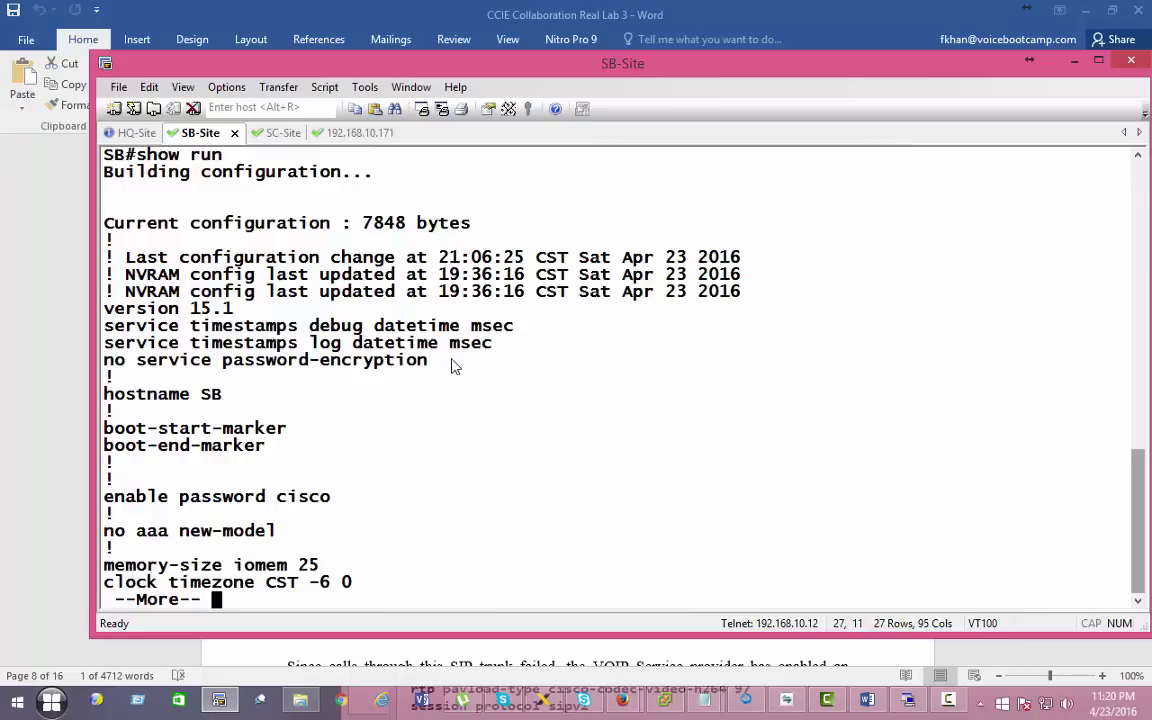
{"action": "key", "text": "space"}
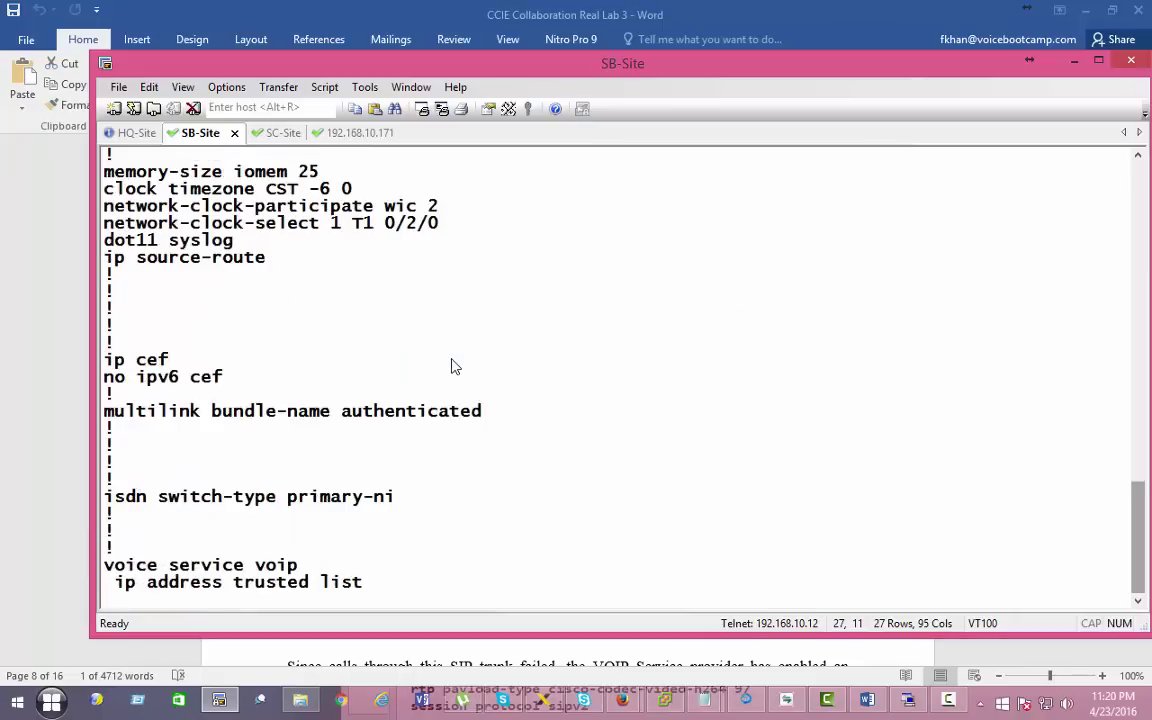
{"action": "key", "text": "space"}
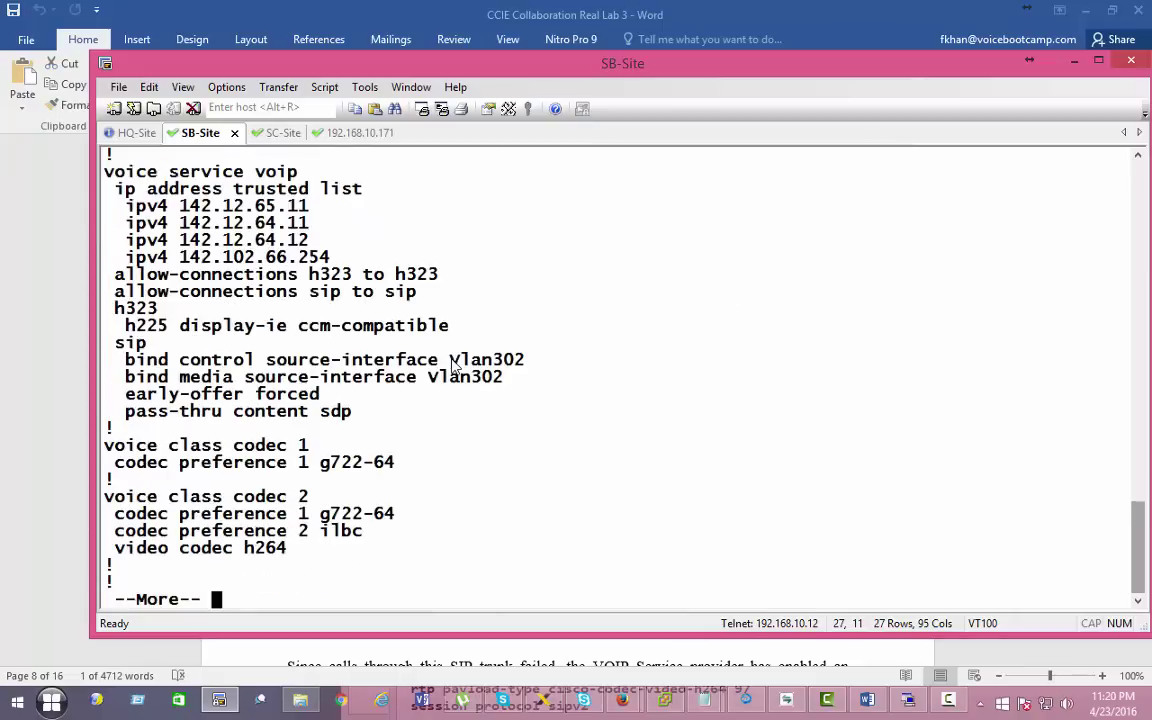
{"action": "key", "text": "space"}
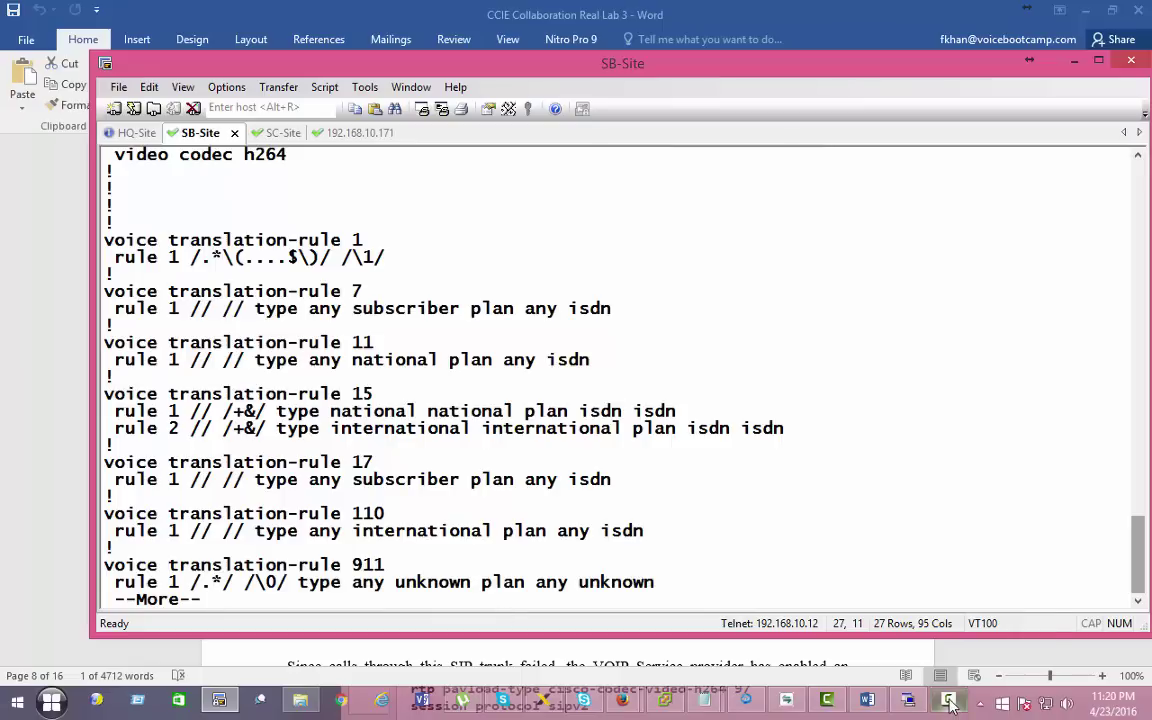
{"action": "mouse_move", "coordinate": [948, 699]}
{"action": "key", "text": "Return"}
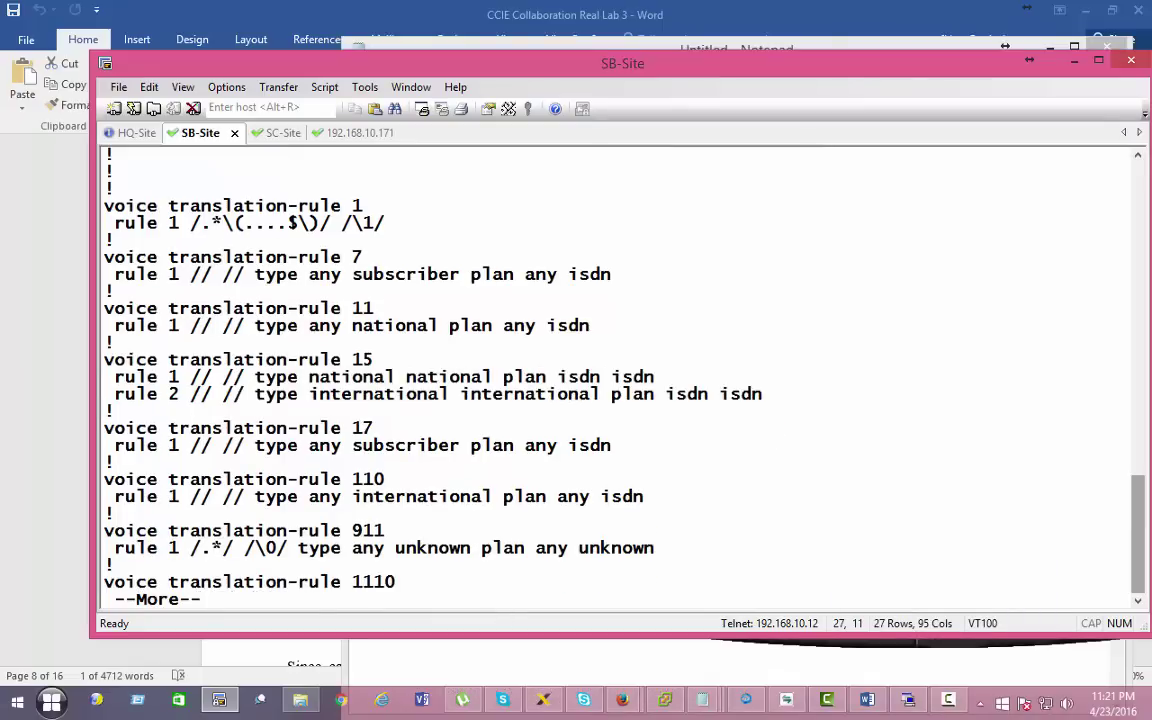
Examine the number types and plans in rules 1 and 2 of voice translation-rule 15.
{"action": "left_click_drag", "start_coordinate": [374, 360], "coordinate": [660, 391]}
{"action": "left_click", "coordinate": [615, 388]}
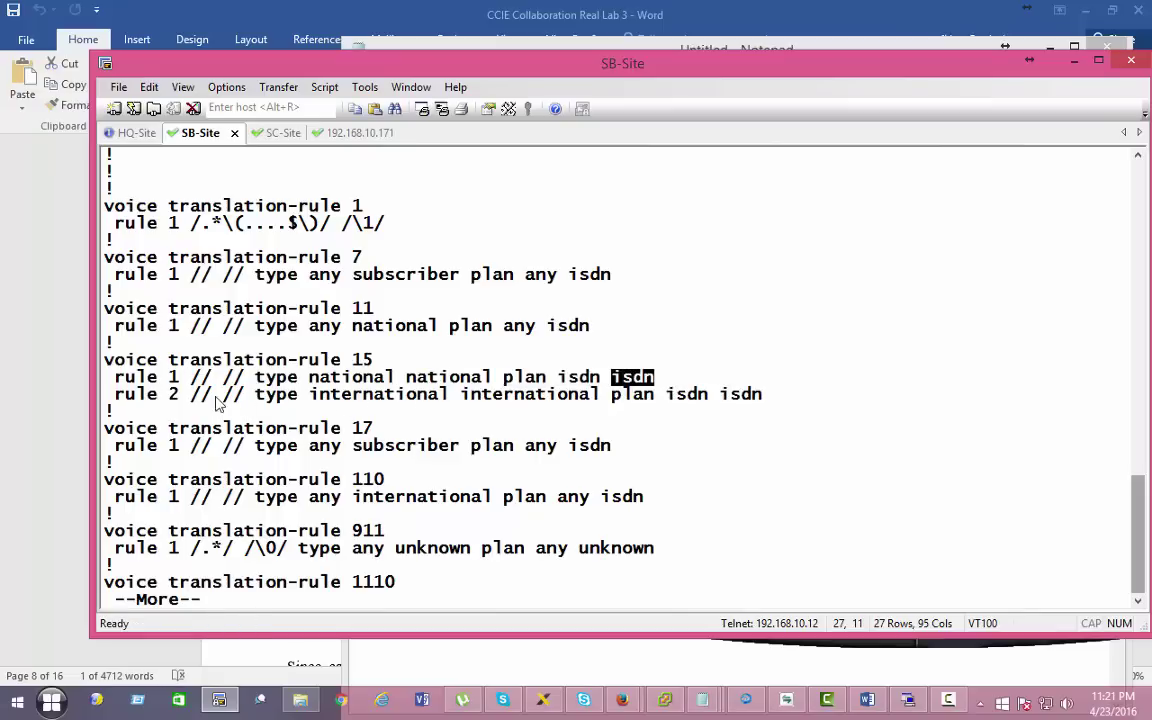
{"action": "left_click_drag", "start_coordinate": [292, 396], "coordinate": [386, 396]}
{"action": "left_click_drag", "start_coordinate": [462, 396], "coordinate": [779, 404]}
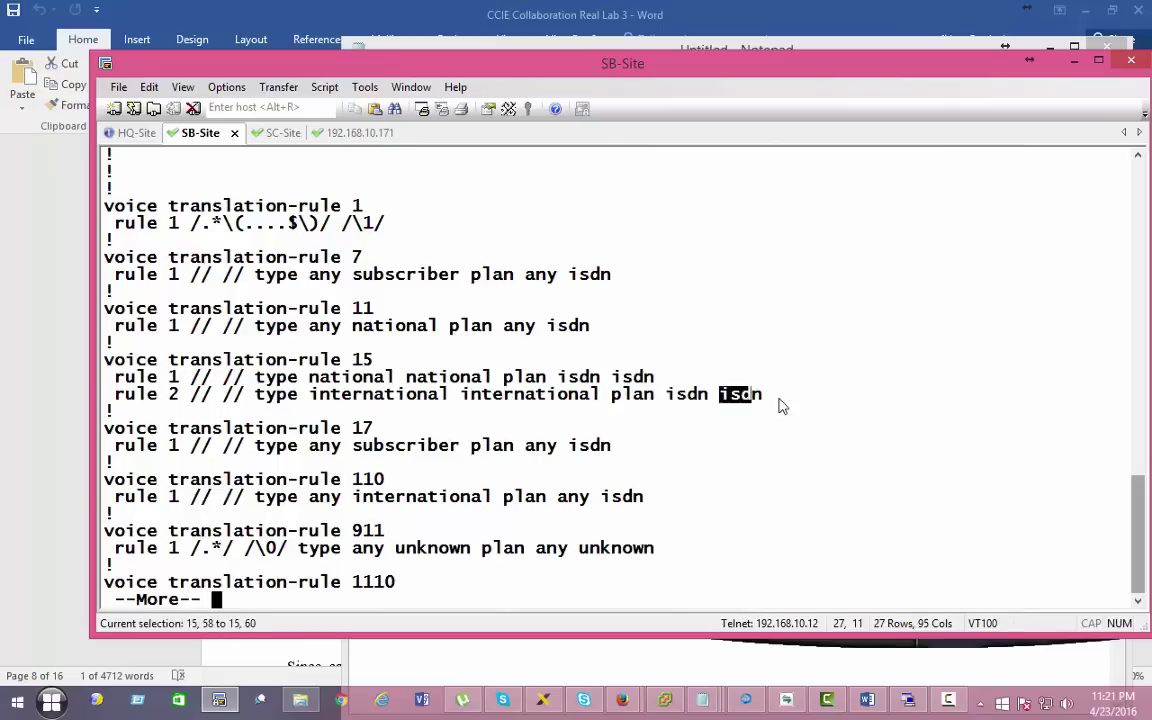
Page on to the plussign voice translation profile and examine which calling translation rule it applies.
{"action": "key", "text": "Return"}
{"action": "key", "text": "Return"}
{"action": "key", "text": "Return"}
{"action": "key", "text": "Return"}
{"action": "key", "text": "Return"}
{"action": "key", "text": "Return"}
{"action": "key", "text": "Return"}
{"action": "key", "text": "Return"}
{"action": "key", "text": "Return"}
{"action": "key", "text": "Return"}
{"action": "key", "text": "Return"}
{"action": "key", "text": "Return"}
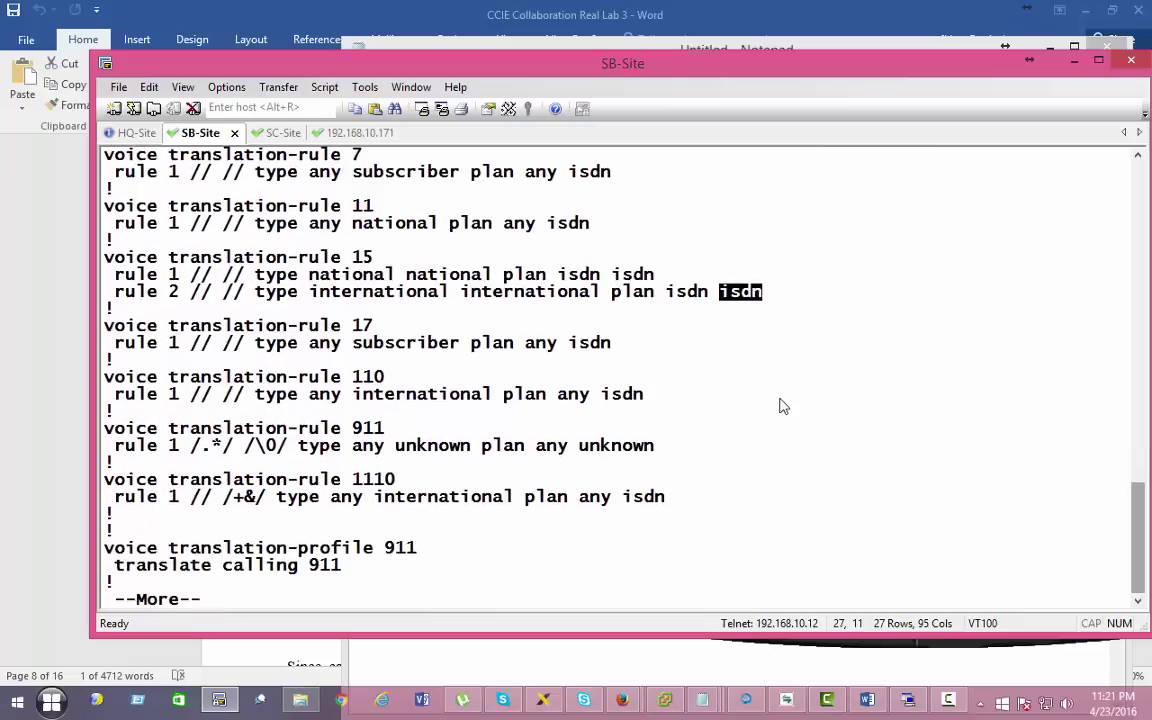
{"action": "key", "text": "Return"}
{"action": "key", "text": "Return"}
{"action": "key", "text": "Return"}
{"action": "key", "text": "Return"}
{"action": "key", "text": "Return"}
{"action": "key", "text": "Return"}
{"action": "key", "text": "Return"}
{"action": "key", "text": "Return"}
{"action": "key", "text": "Return"}
{"action": "key", "text": "Return"}
{"action": "key", "text": "Return"}
{"action": "key", "text": "Return"}
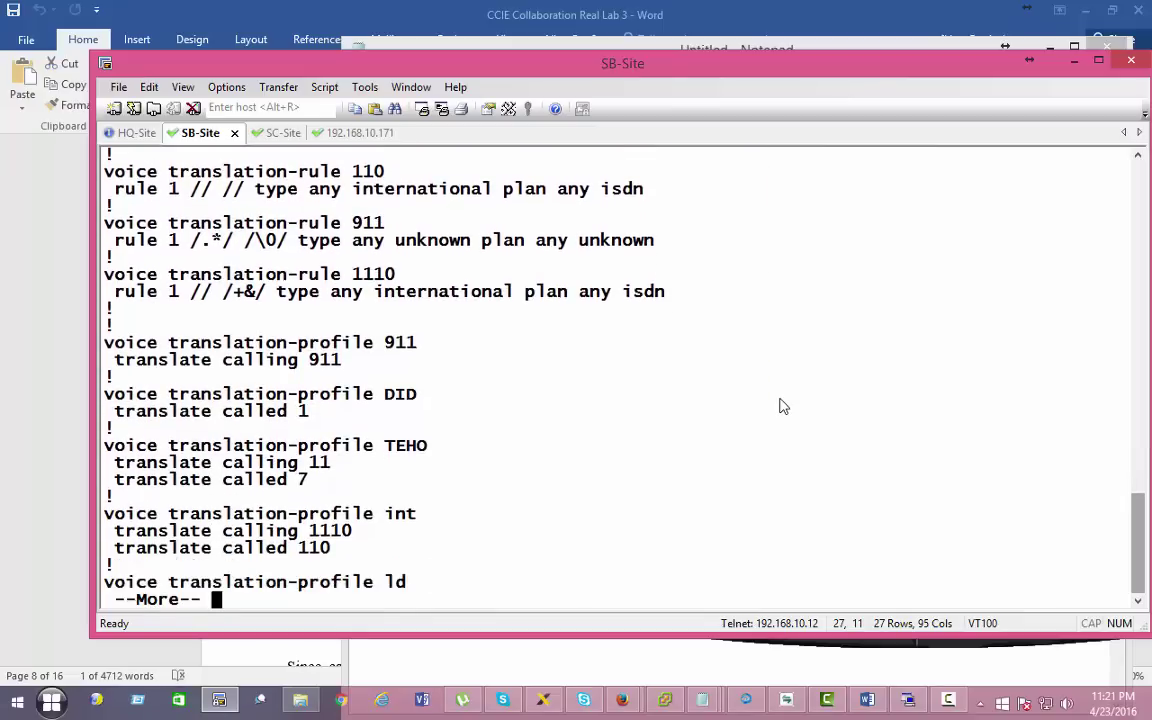
{"action": "key", "text": "Return"}
{"action": "key", "text": "Return"}
{"action": "key", "text": "Return"}
{"action": "key", "text": "Return"}
{"action": "key", "text": "Return"}
{"action": "key", "text": "Return"}
{"action": "key", "text": "Return"}
{"action": "key", "text": "Return"}
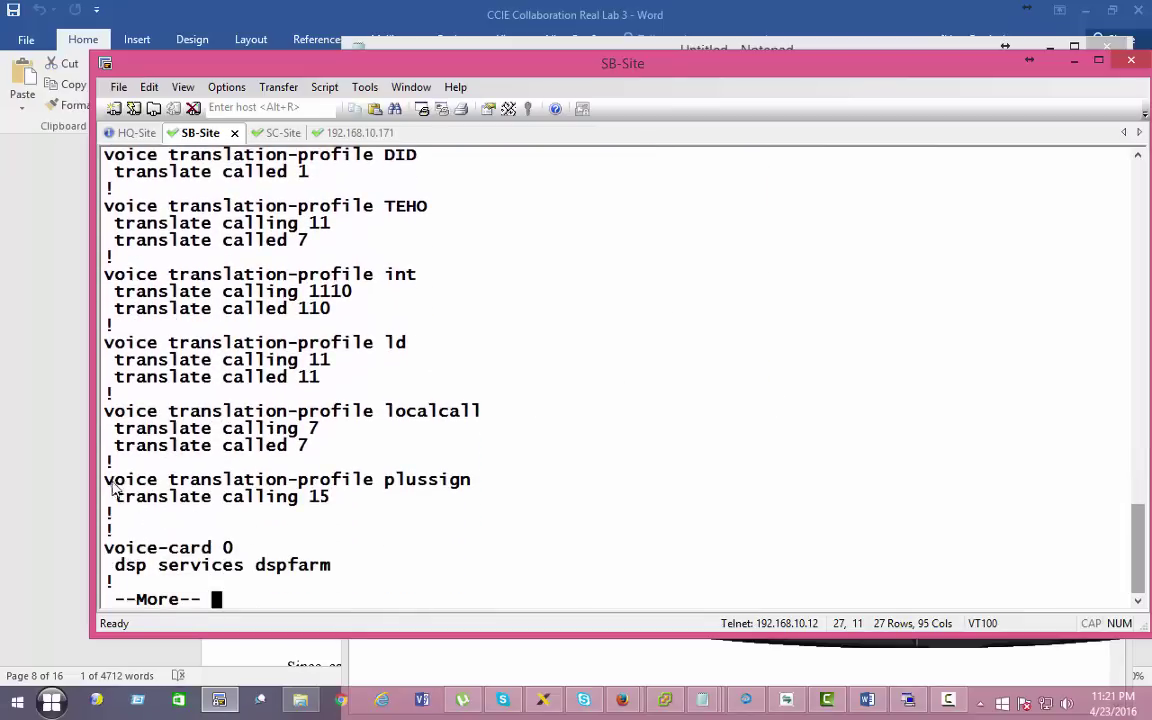
{"action": "left_click_drag", "start_coordinate": [104, 479], "coordinate": [480, 490]}
{"action": "left_click_drag", "start_coordinate": [326, 500], "coordinate": [118, 511]}
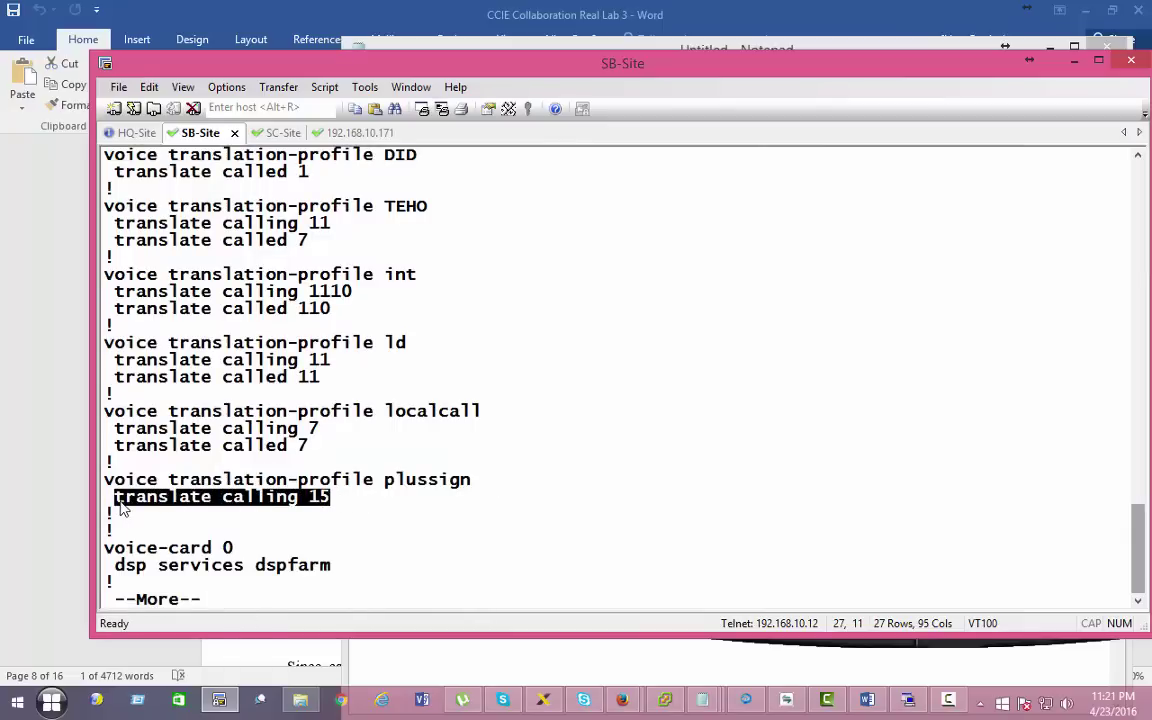
Filter the running configuration for dial-peer and examine the outgoing translation profile on dial peer 3000.
{"action": "type", "text": "/di"}
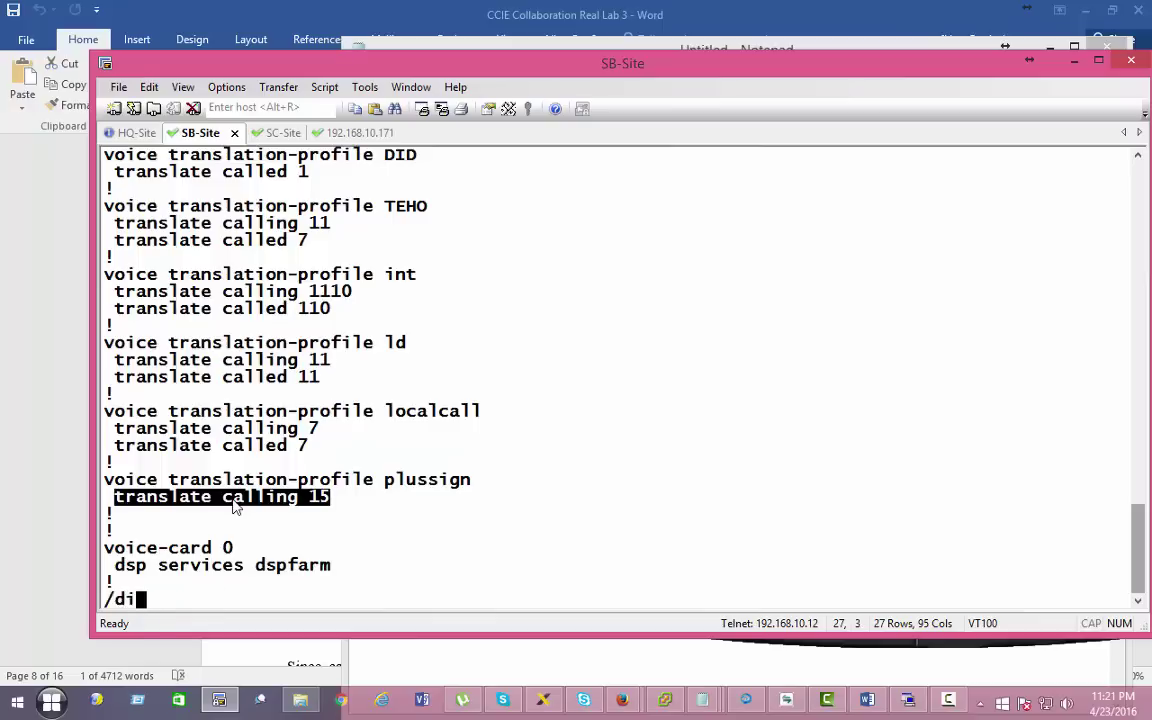
{"action": "type", "text": "al-peer"}
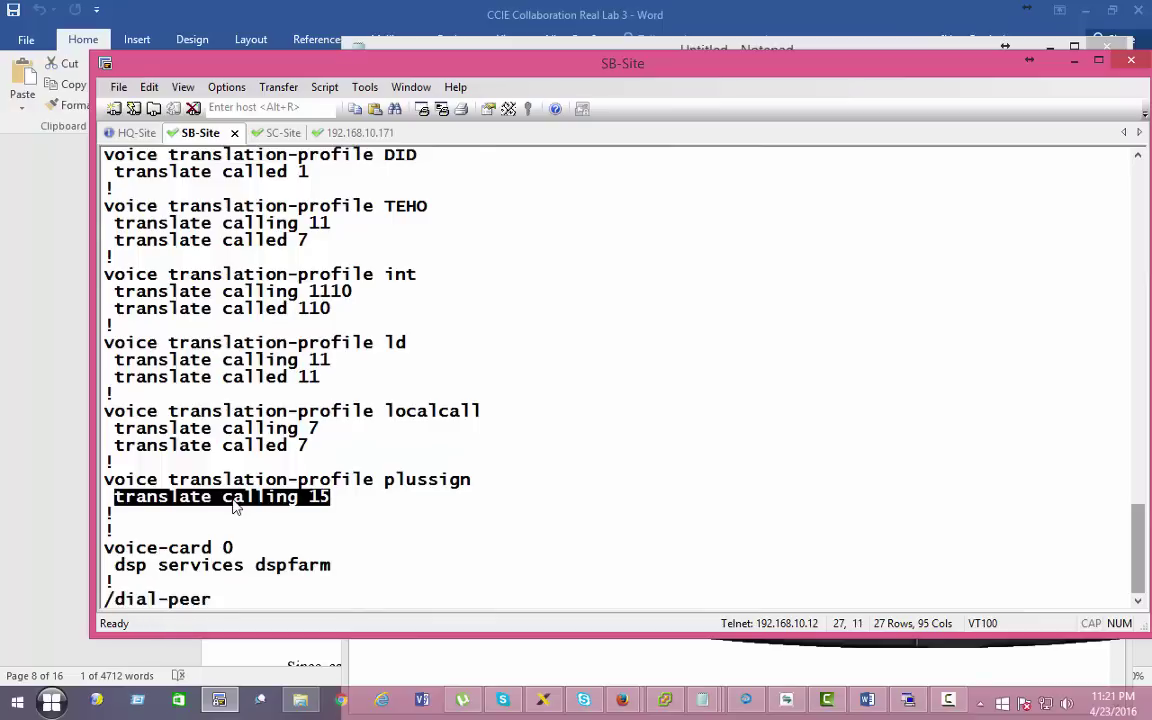
{"action": "key", "text": "Return"}
{"action": "type", "text": "/dia"}
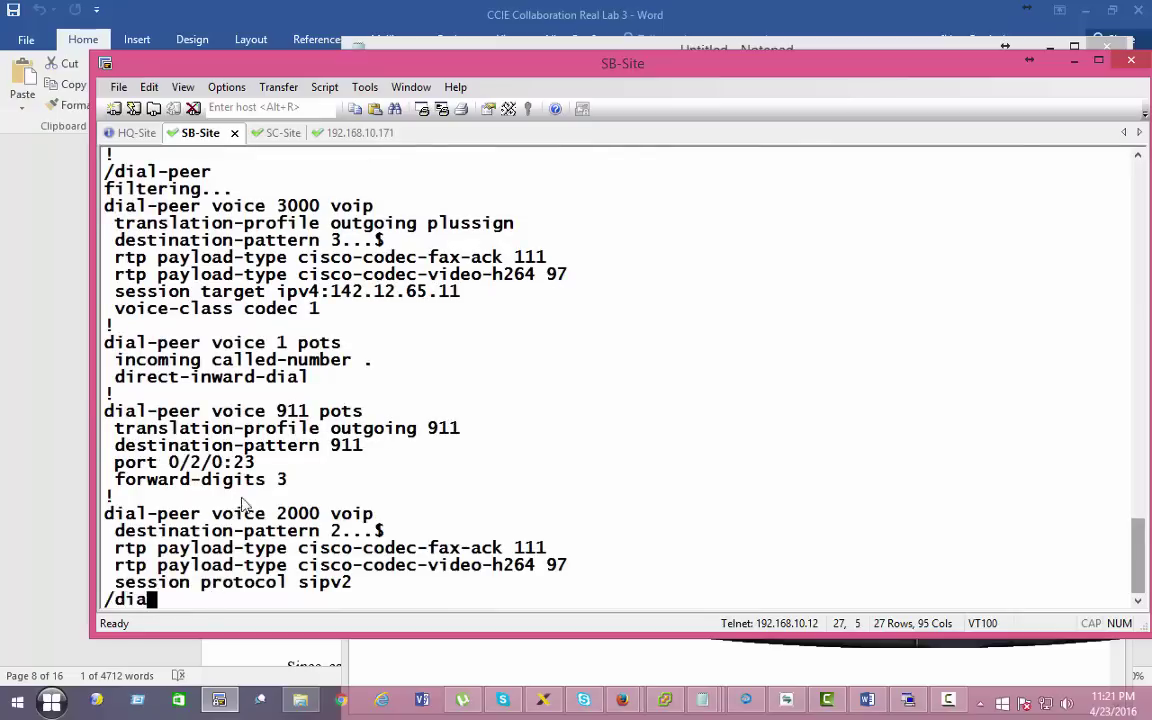
{"action": "left_click_drag", "start_coordinate": [375, 210], "coordinate": [522, 233]}
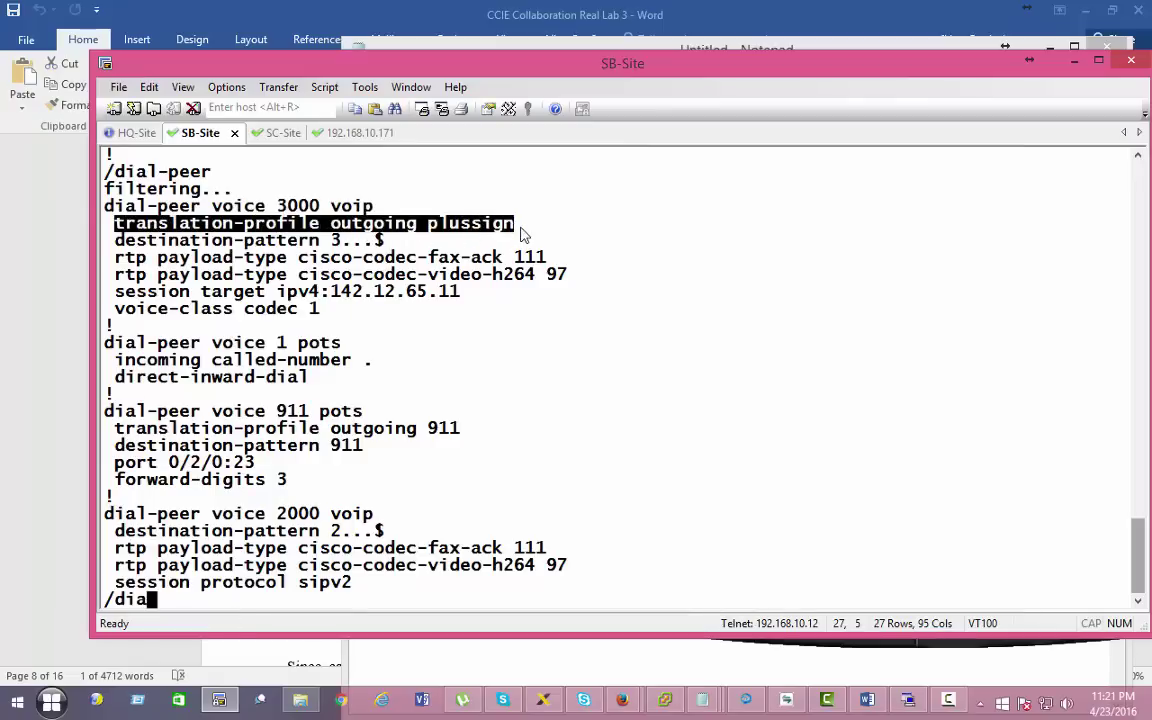
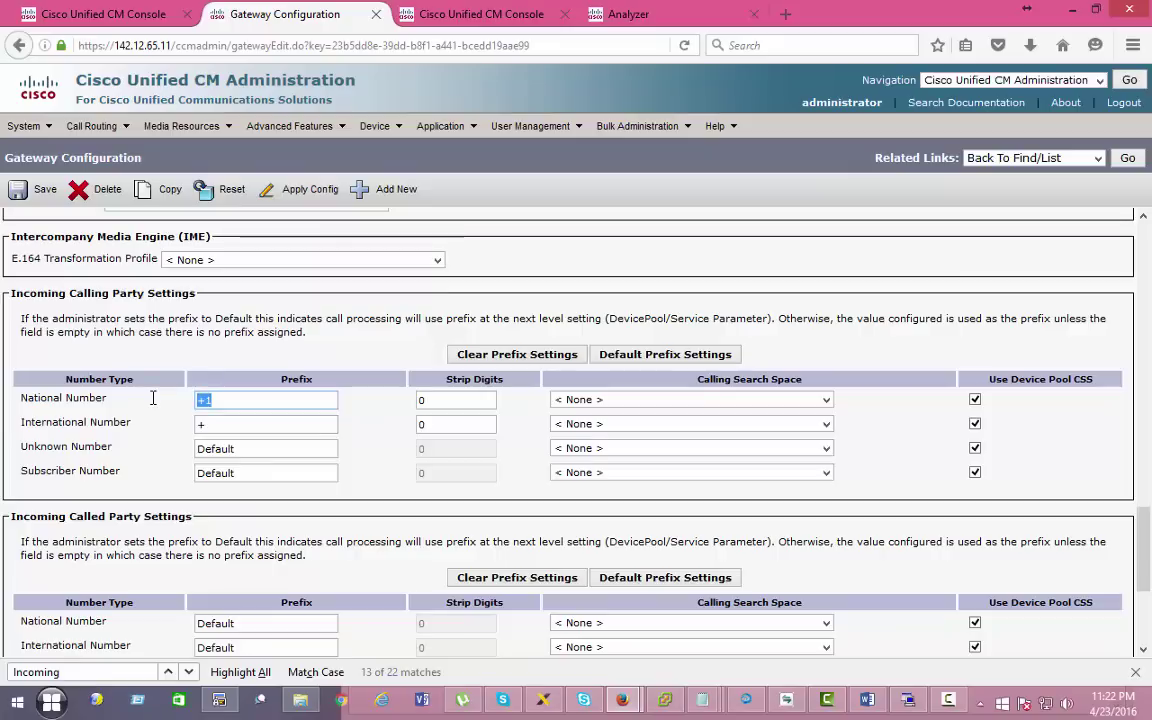
Check the gateway's incoming calling party prefix for international numbers, and list all partitions to locate PT_ANI.
{"action": "left_click_drag", "start_coordinate": [228, 423], "coordinate": [147, 424]}
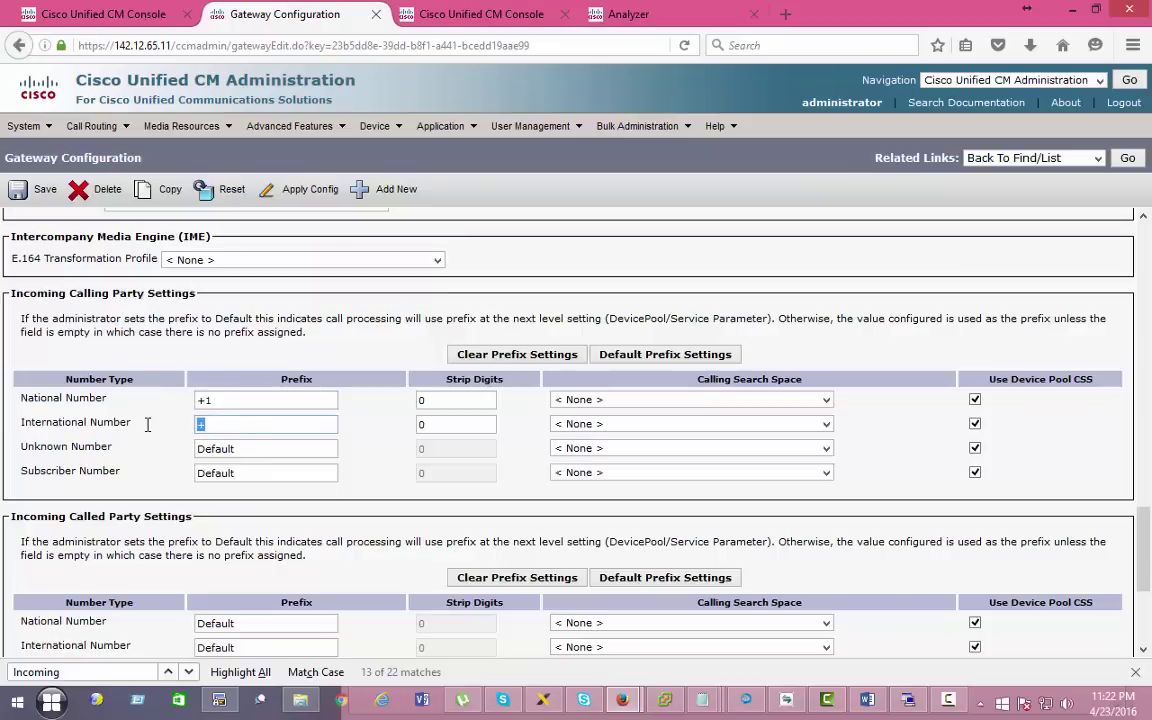
{"action": "left_click", "coordinate": [77, 127]}
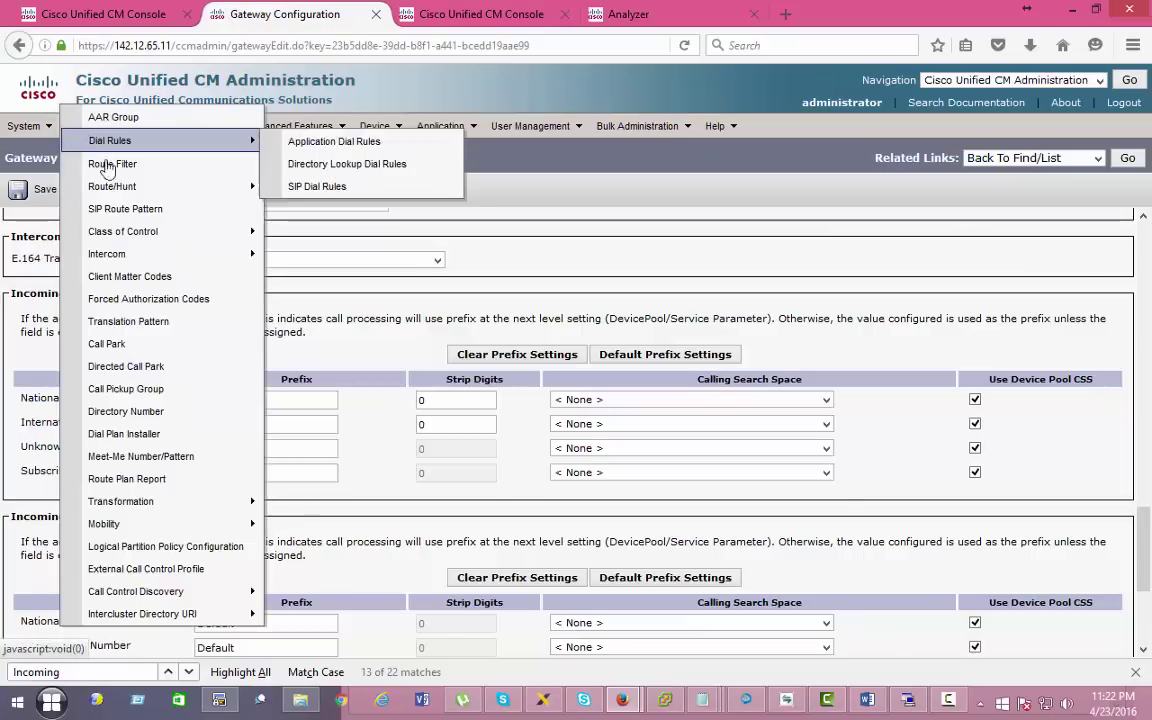
{"action": "mouse_move", "coordinate": [118, 183]}
{"action": "mouse_move", "coordinate": [200, 231]}
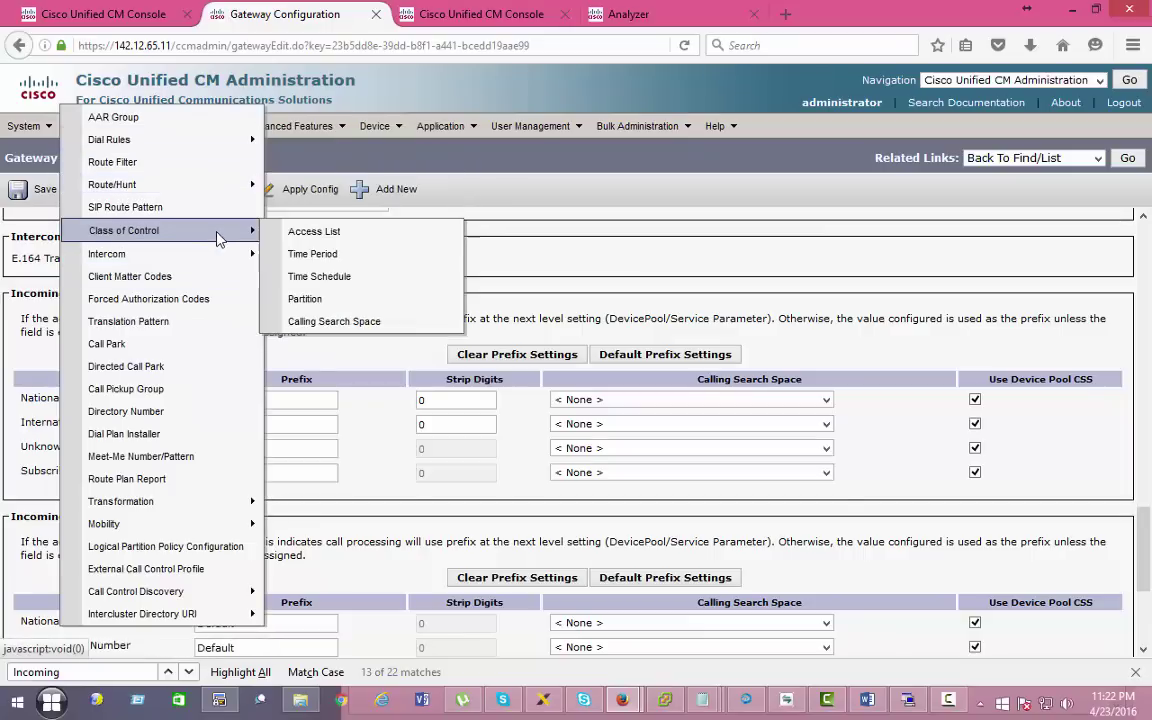
{"action": "left_click", "coordinate": [328, 302]}
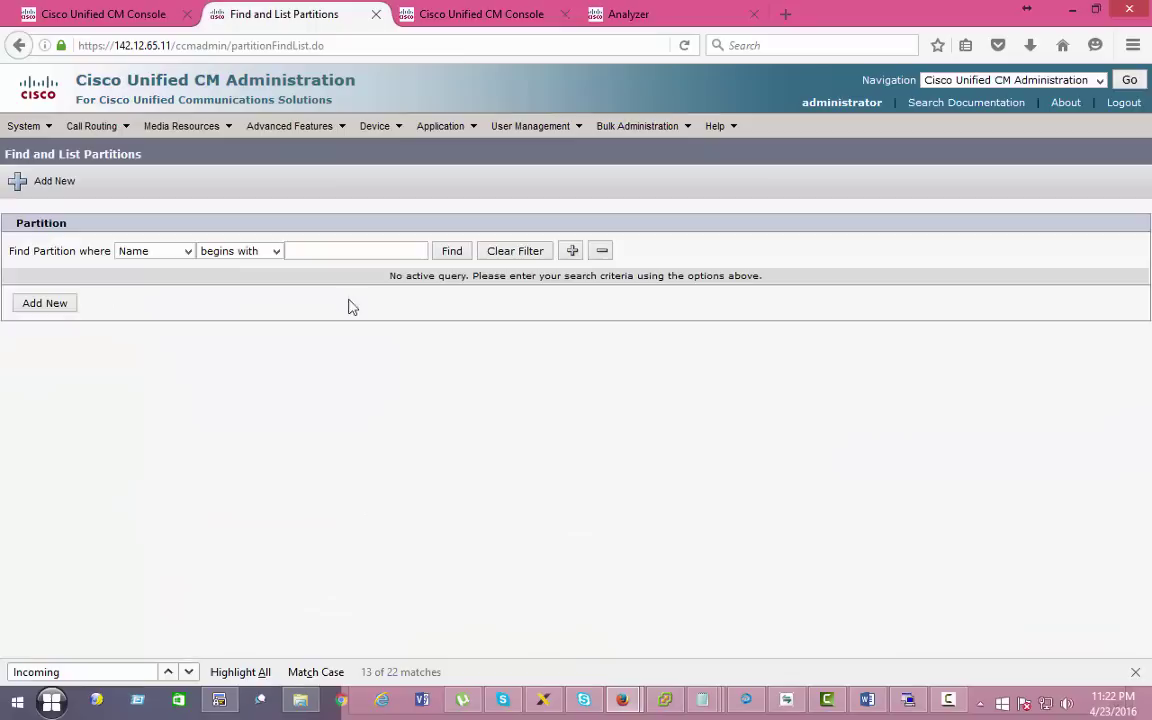
{"action": "left_click", "coordinate": [454, 252]}
{"action": "left_click_drag", "start_coordinate": [210, 396], "coordinate": [182, 392]}
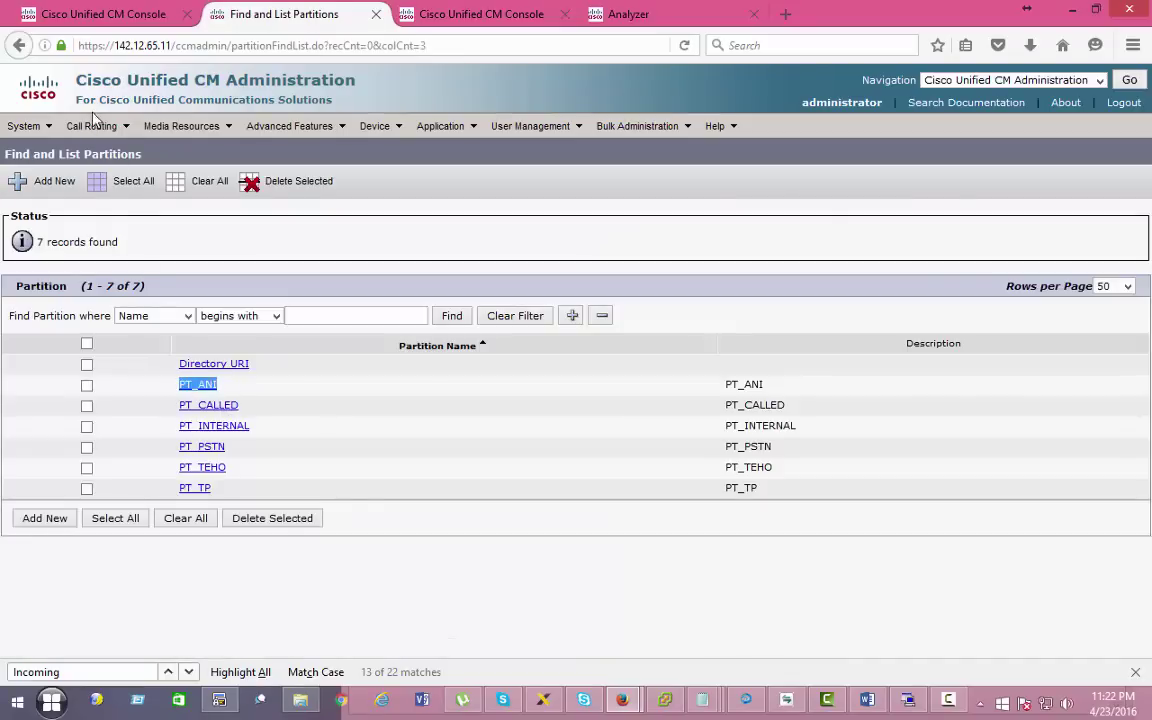
Open the CSS_SB_REMOVEPLUS calling search space and check that PT_ANI is among its selected partitions.
{"action": "mouse_move", "coordinate": [95, 125]}
{"action": "mouse_move", "coordinate": [120, 185]}
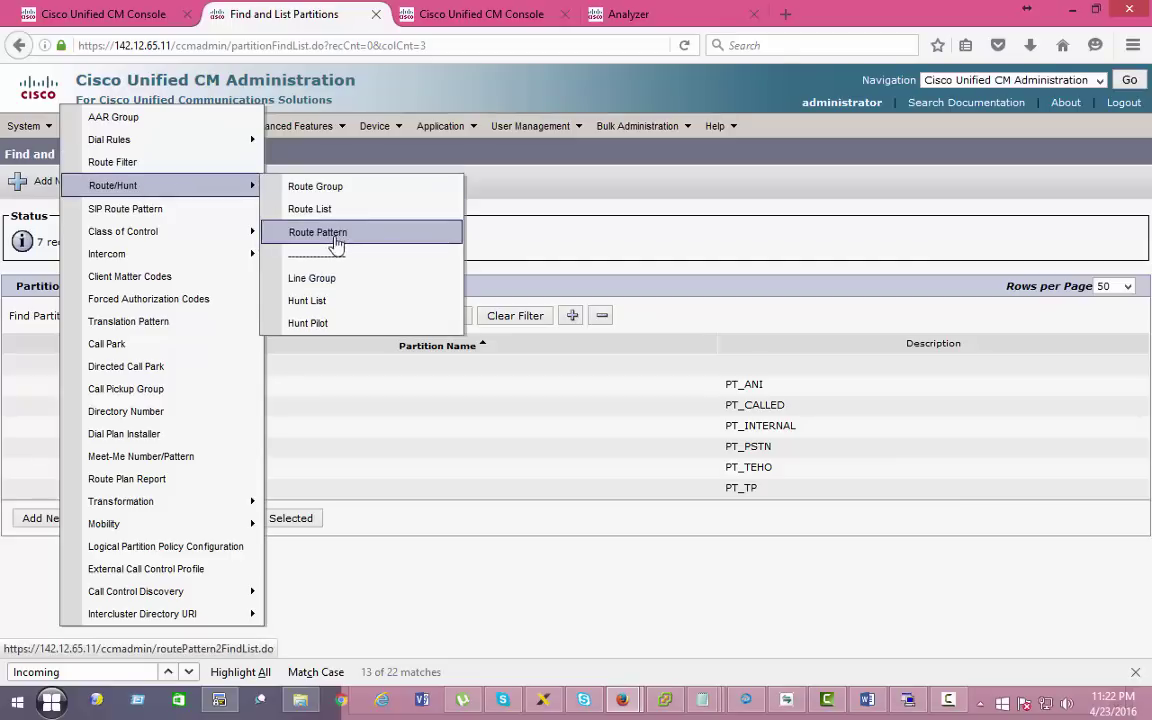
{"action": "mouse_move", "coordinate": [236, 231]}
{"action": "left_click", "coordinate": [306, 323]}
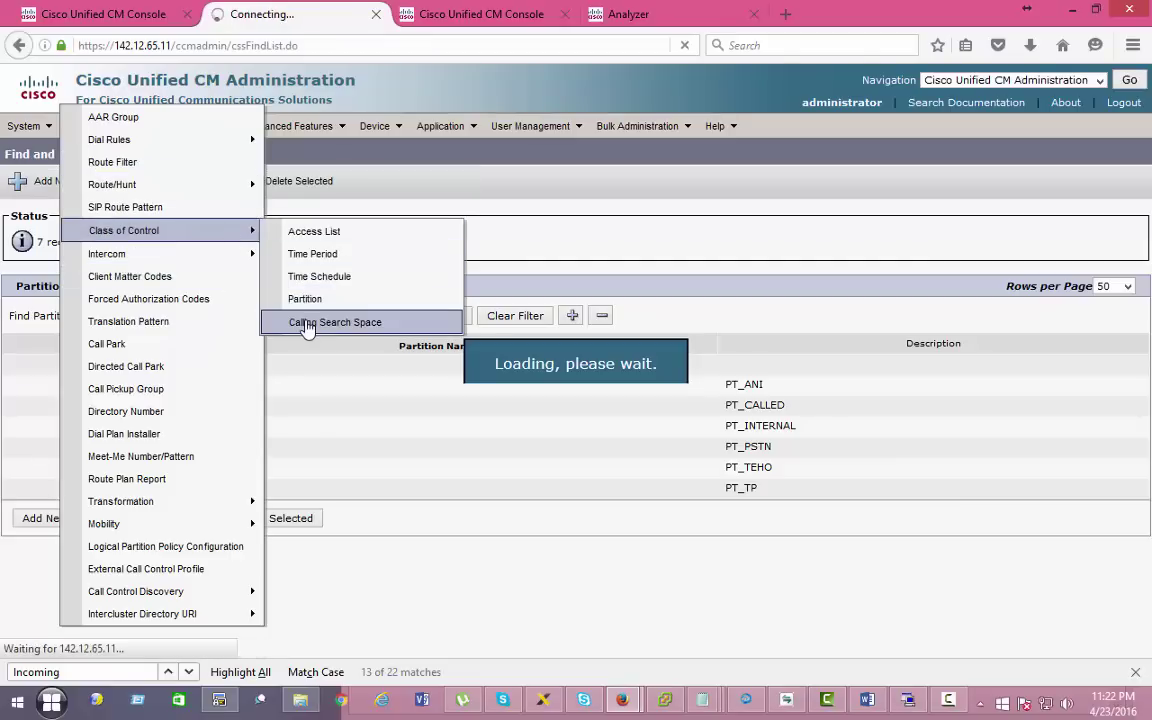
{"action": "left_click_drag", "start_coordinate": [290, 431], "coordinate": [138, 428]}
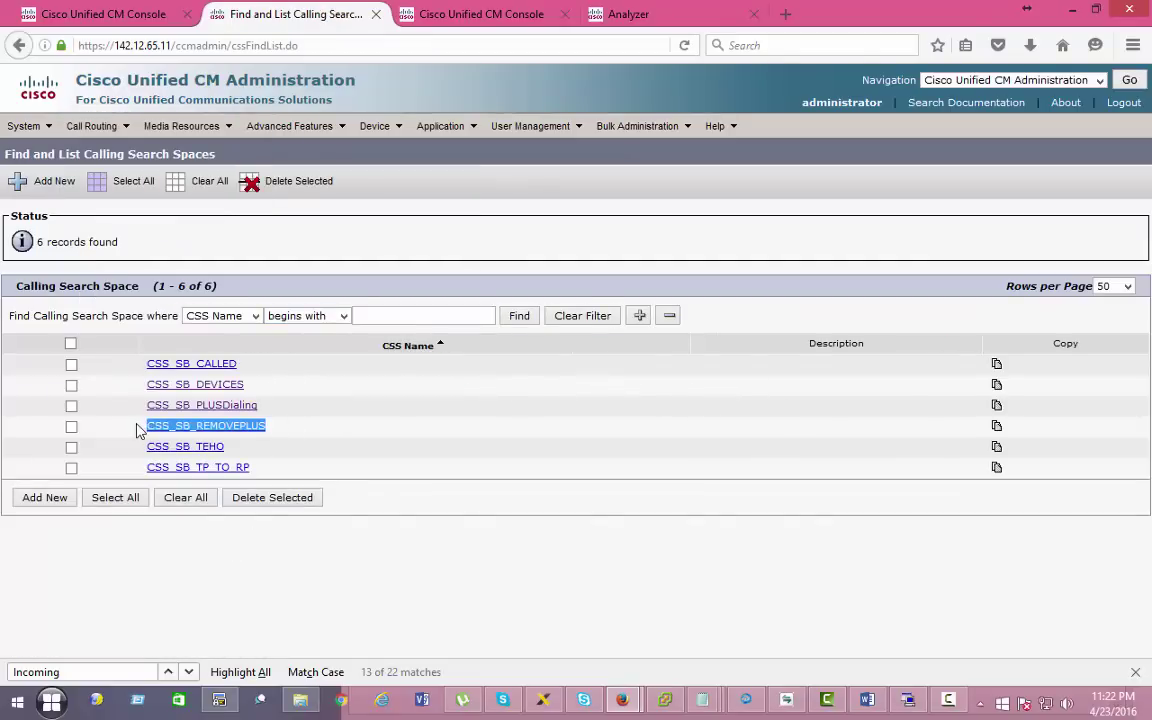
{"action": "left_click", "coordinate": [221, 430]}
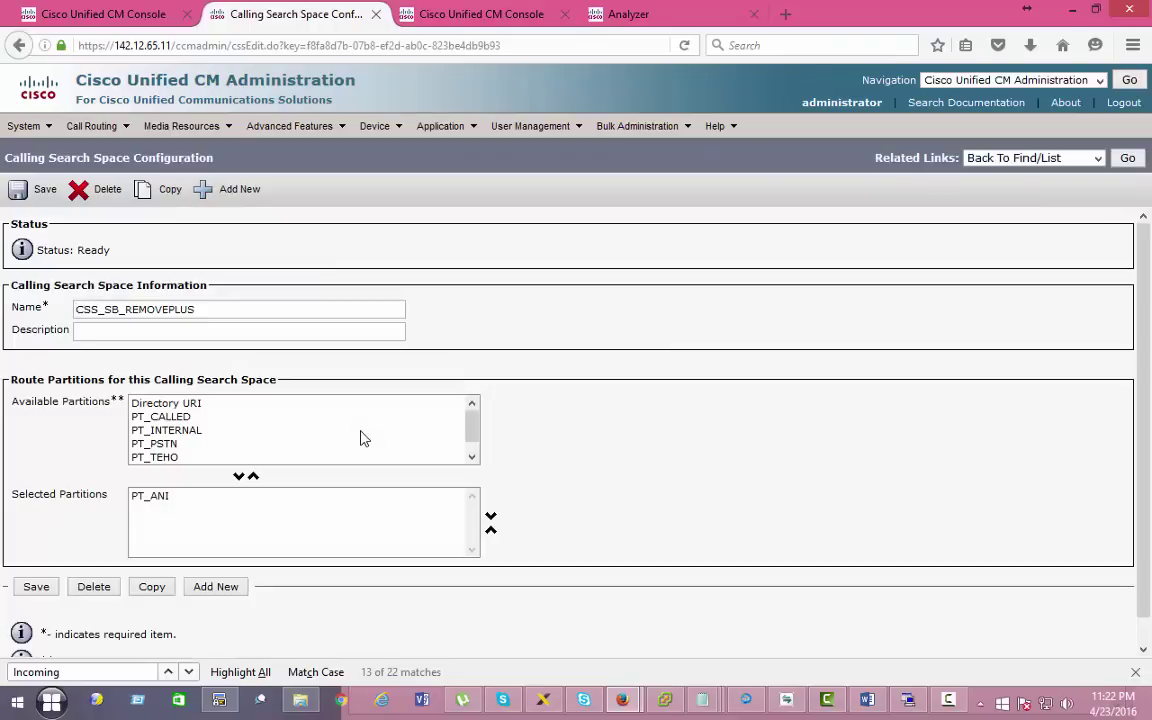
{"action": "left_click", "coordinate": [152, 496]}
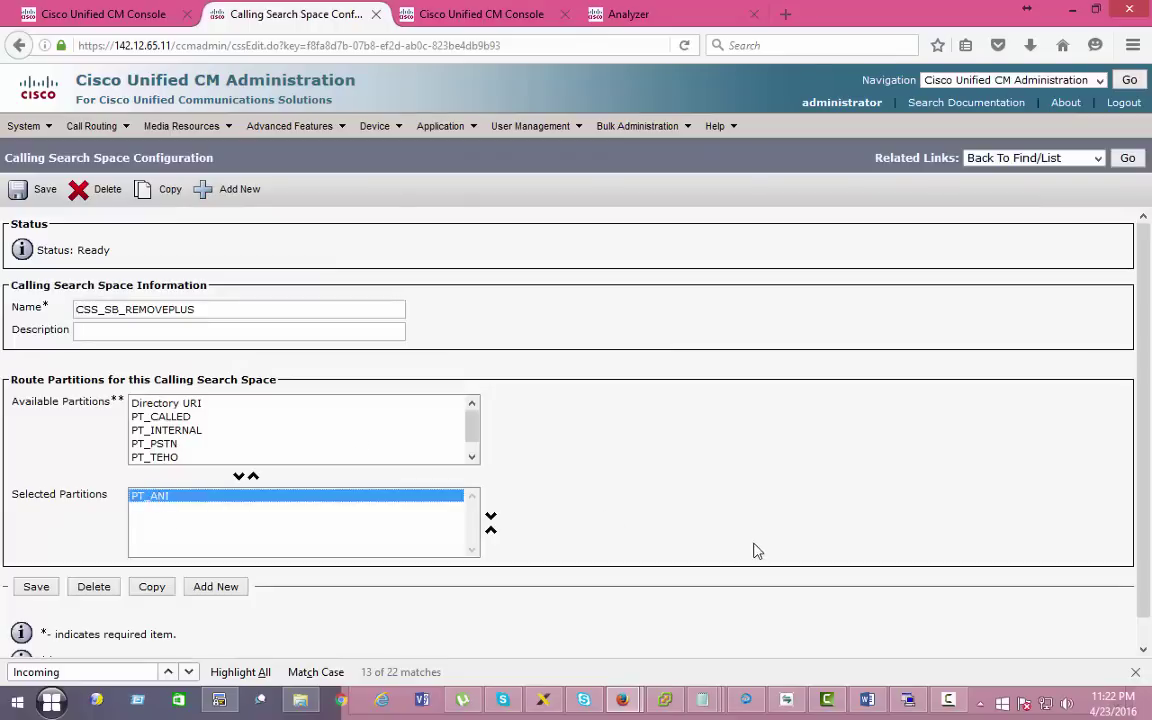
Check the caller number shown on the soft phone for the incoming call, and list the calling party transformation patterns.
{"action": "left_click", "coordinate": [948, 698]}
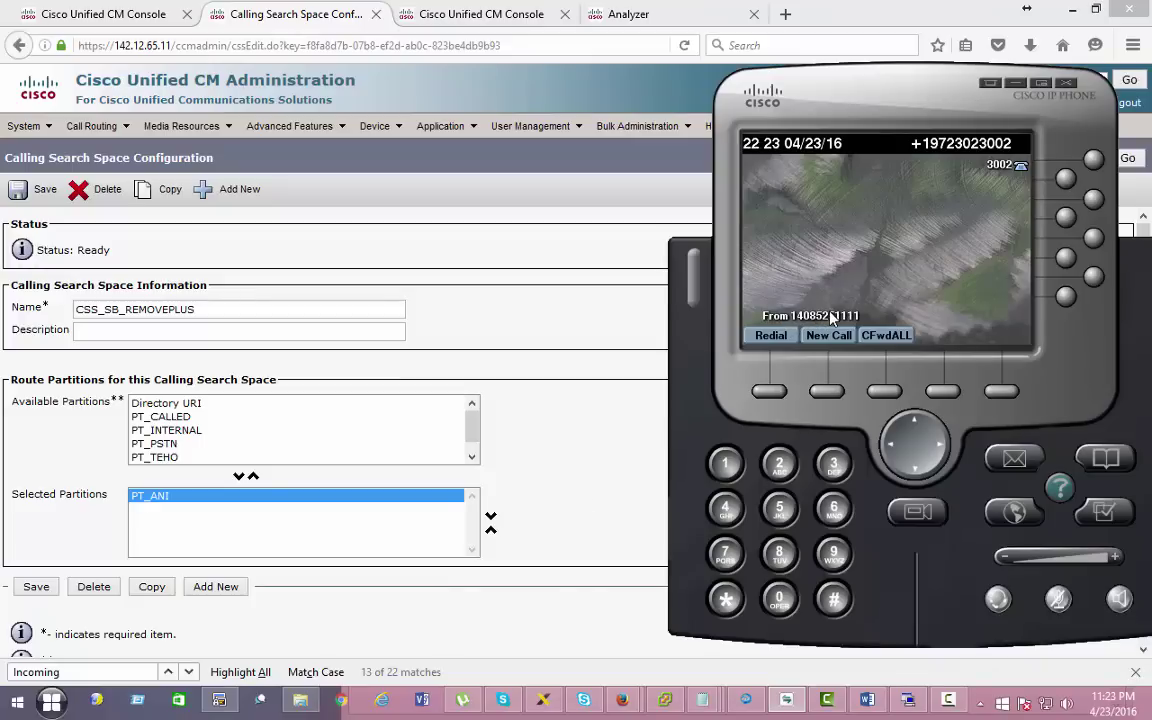
{"action": "left_click", "coordinate": [570, 291]}
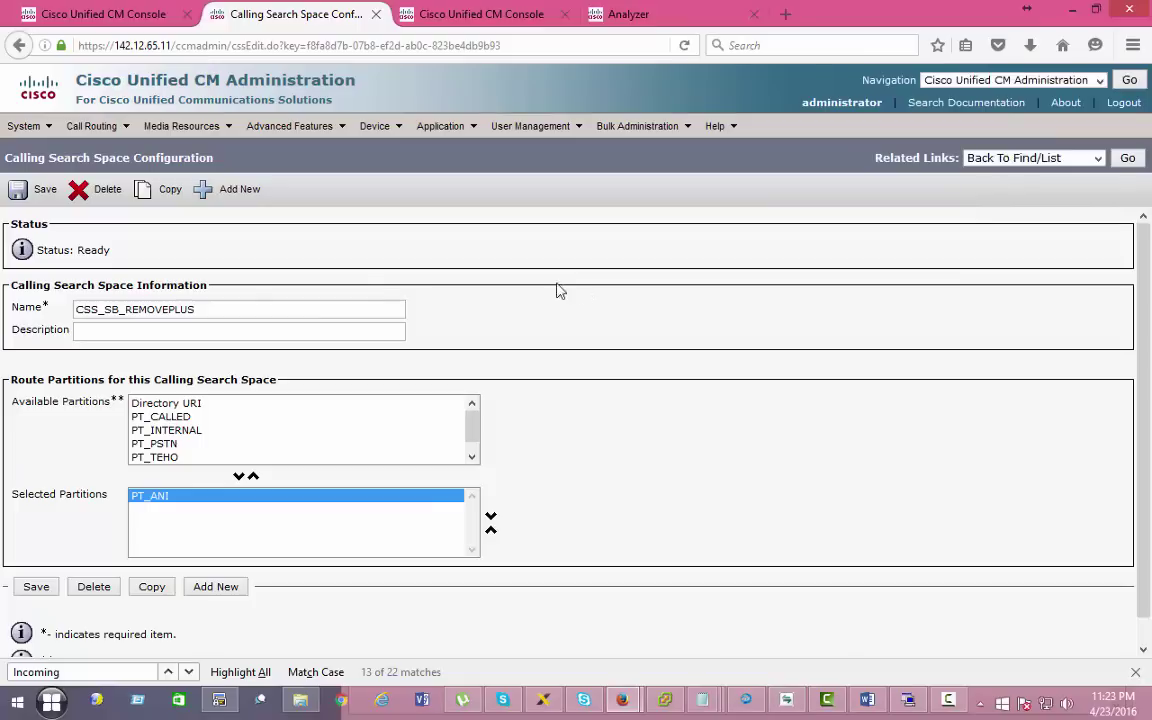
{"action": "left_click", "coordinate": [95, 125]}
{"action": "mouse_move", "coordinate": [210, 505]}
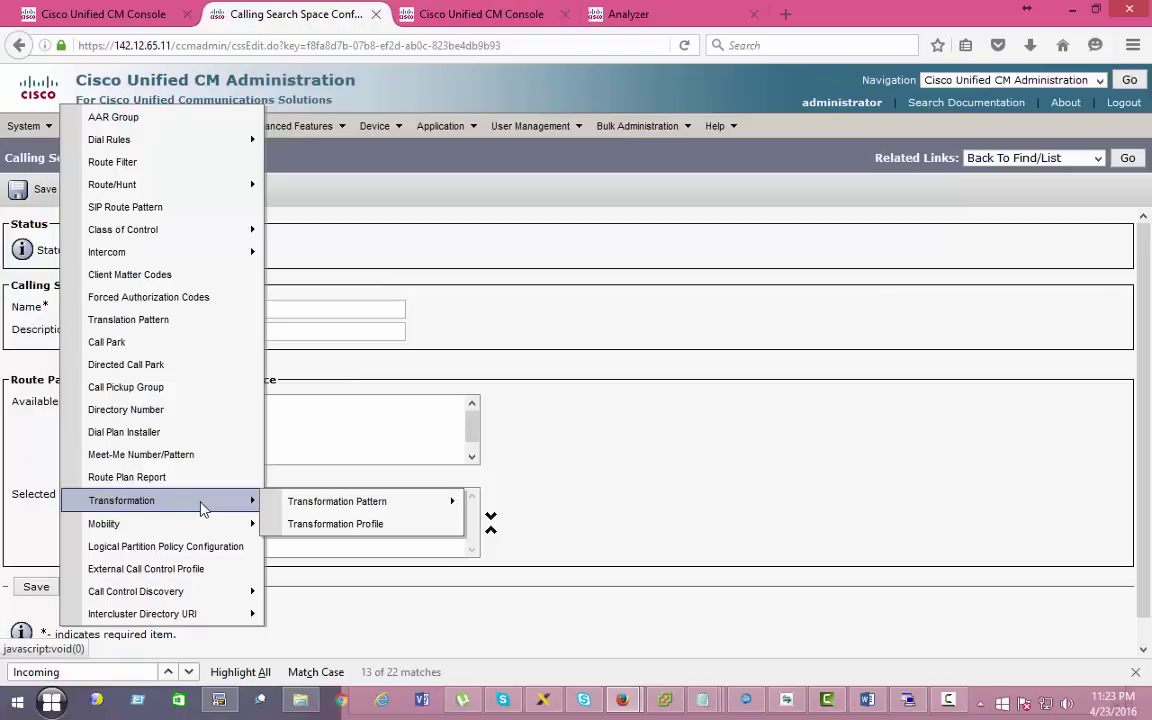
{"action": "mouse_move", "coordinate": [318, 503]}
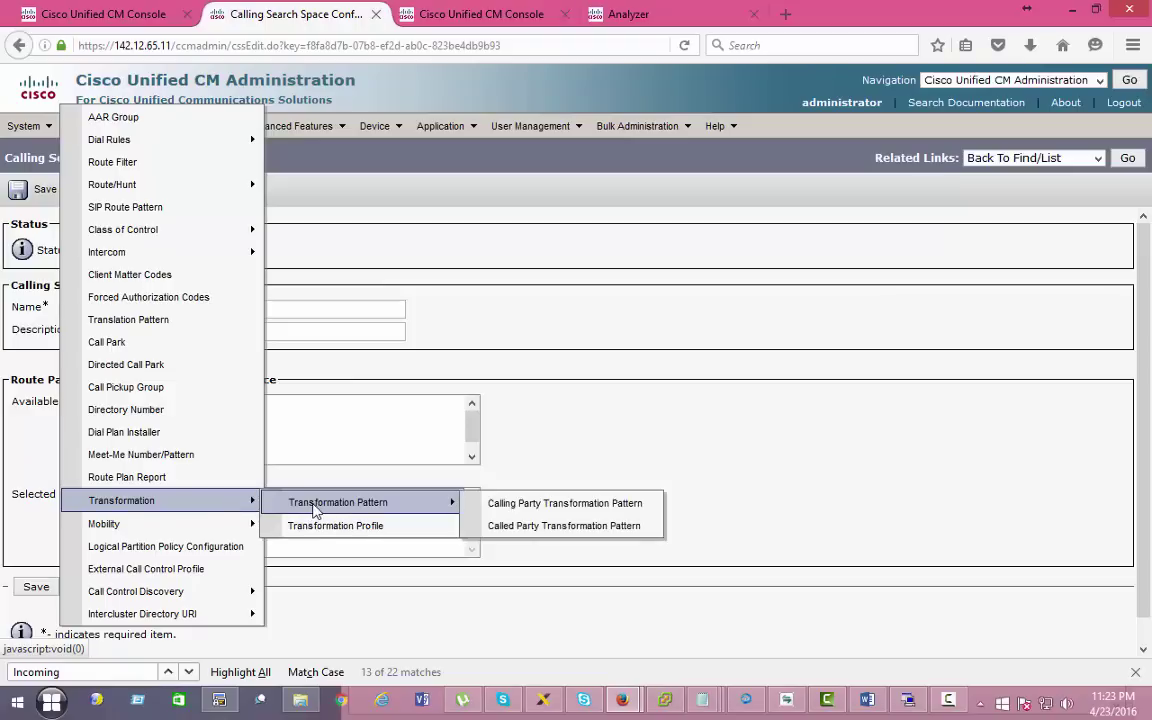
{"action": "left_click", "coordinate": [511, 506]}
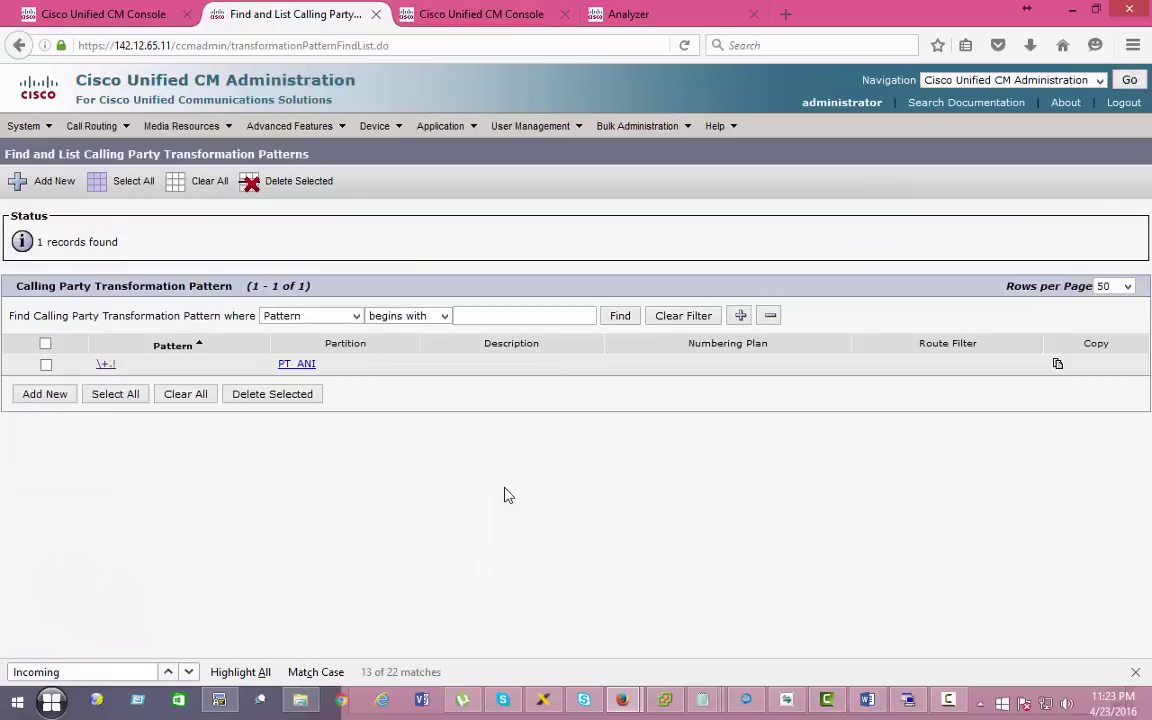
Open the \+.! calling party transformation pattern, examine its pattern and partition, and return to the list.
{"action": "left_click", "coordinate": [107, 364]}
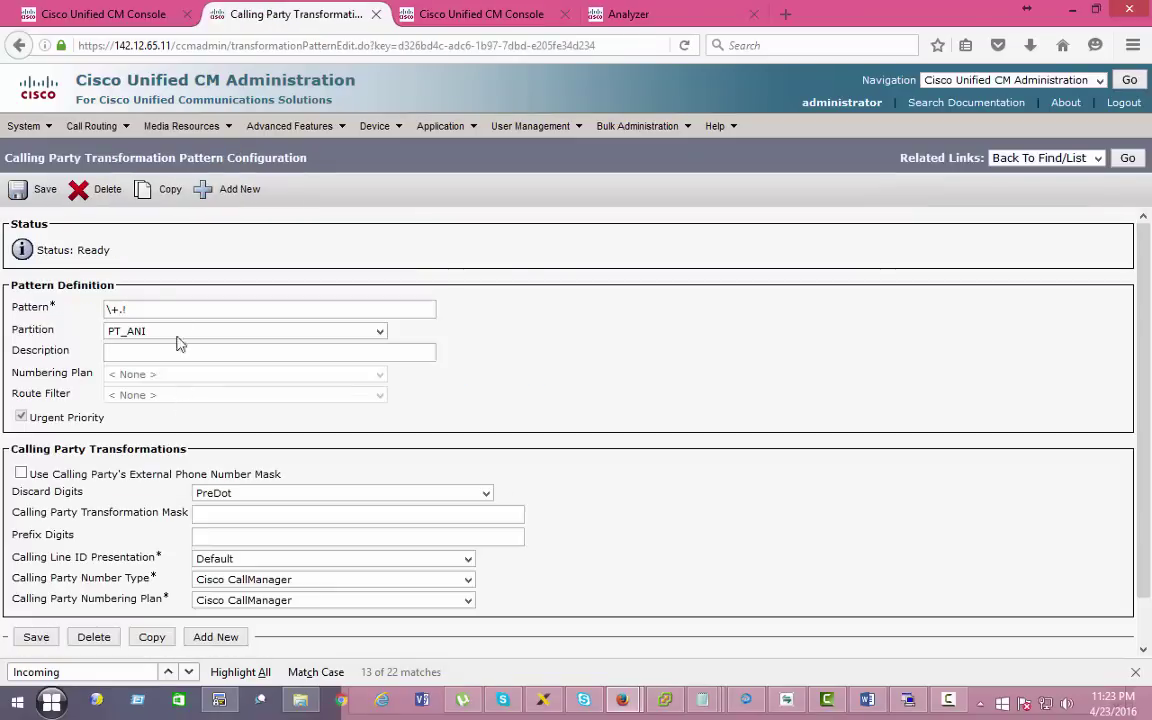
{"action": "left_click_drag", "start_coordinate": [133, 309], "coordinate": [105, 310]}
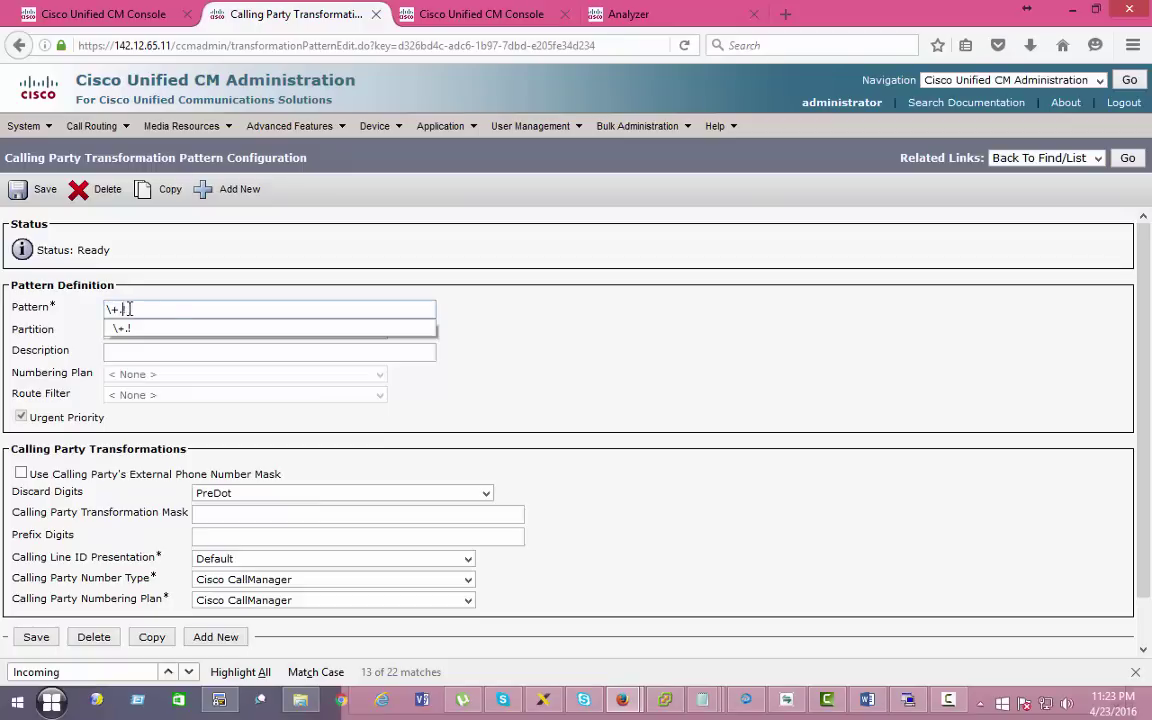
{"action": "left_click", "coordinate": [479, 418]}
{"action": "double_click", "coordinate": [47, 334]}
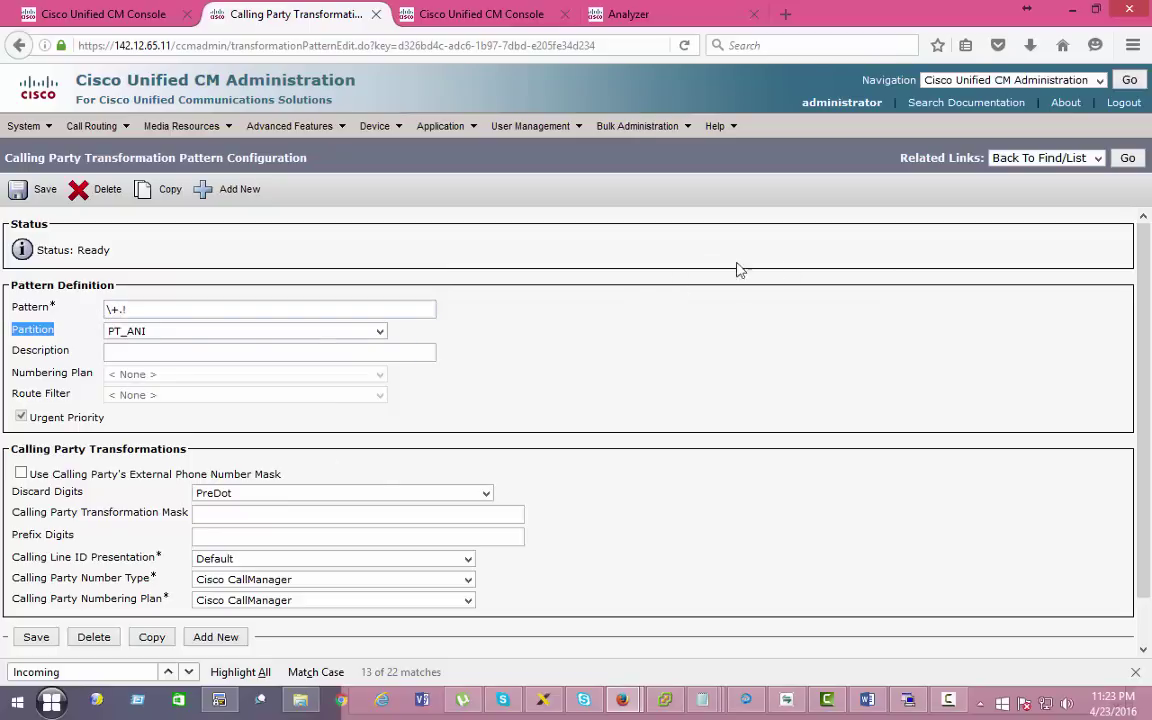
{"action": "left_click", "coordinate": [1127, 158]}
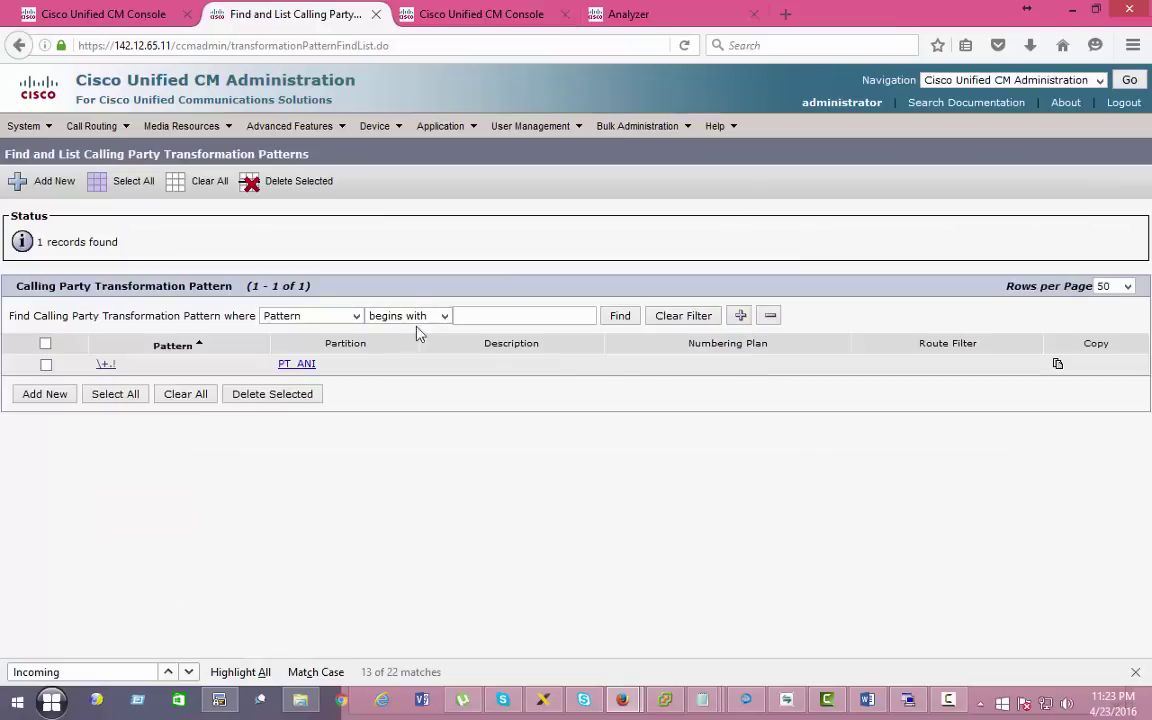
Open the Test Phone device and examine the Calling Party Transformation CSS for its own caller ID and for the remote number.
{"action": "mouse_move", "coordinate": [392, 145]}
{"action": "left_click", "coordinate": [425, 228]}
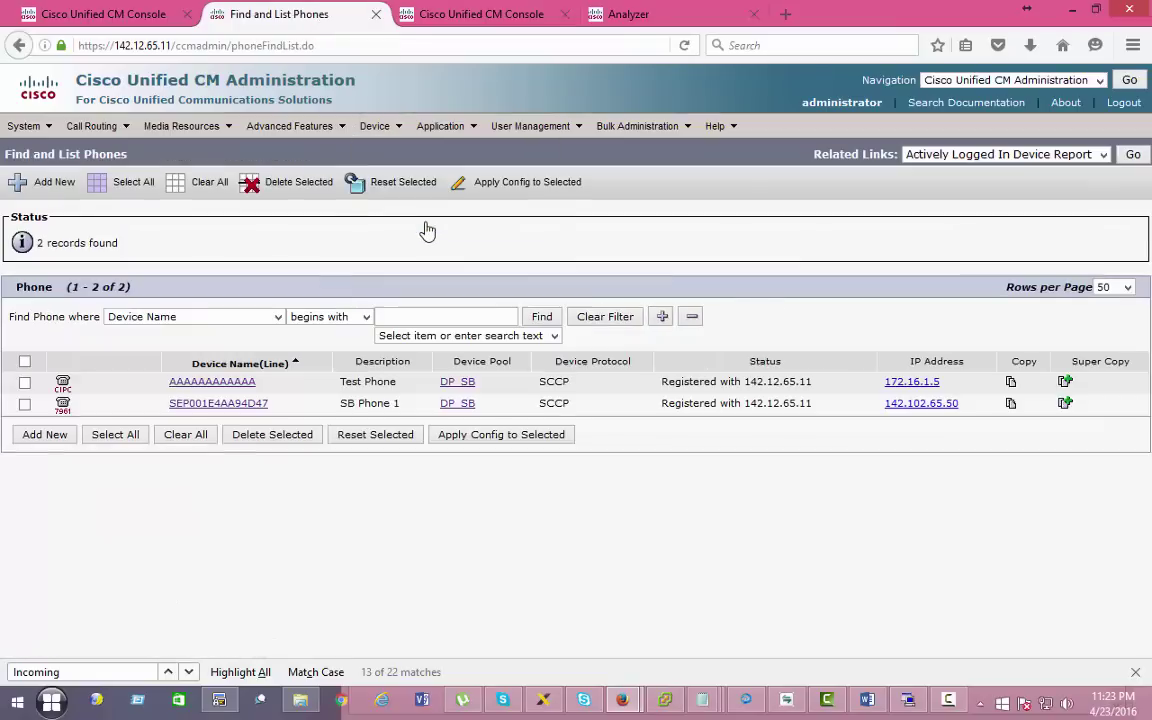
{"action": "left_click", "coordinate": [205, 381]}
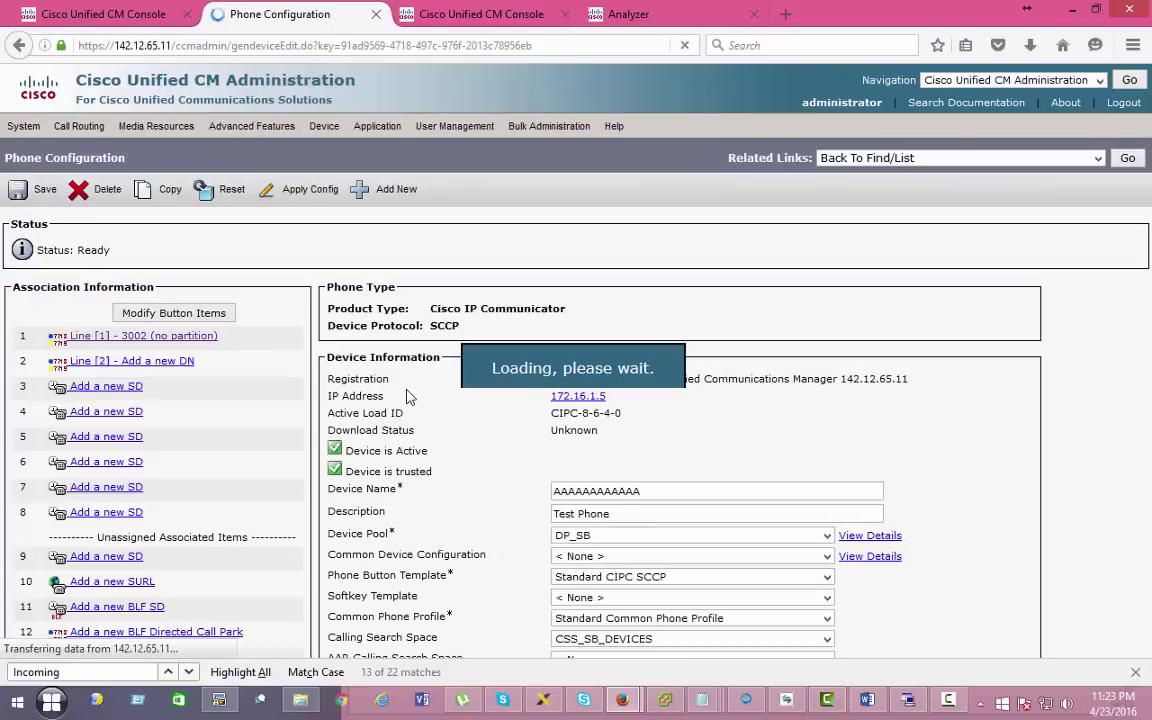
{"action": "scroll", "coordinate": [408, 398], "scroll_direction": "down", "scroll_amount": 15}
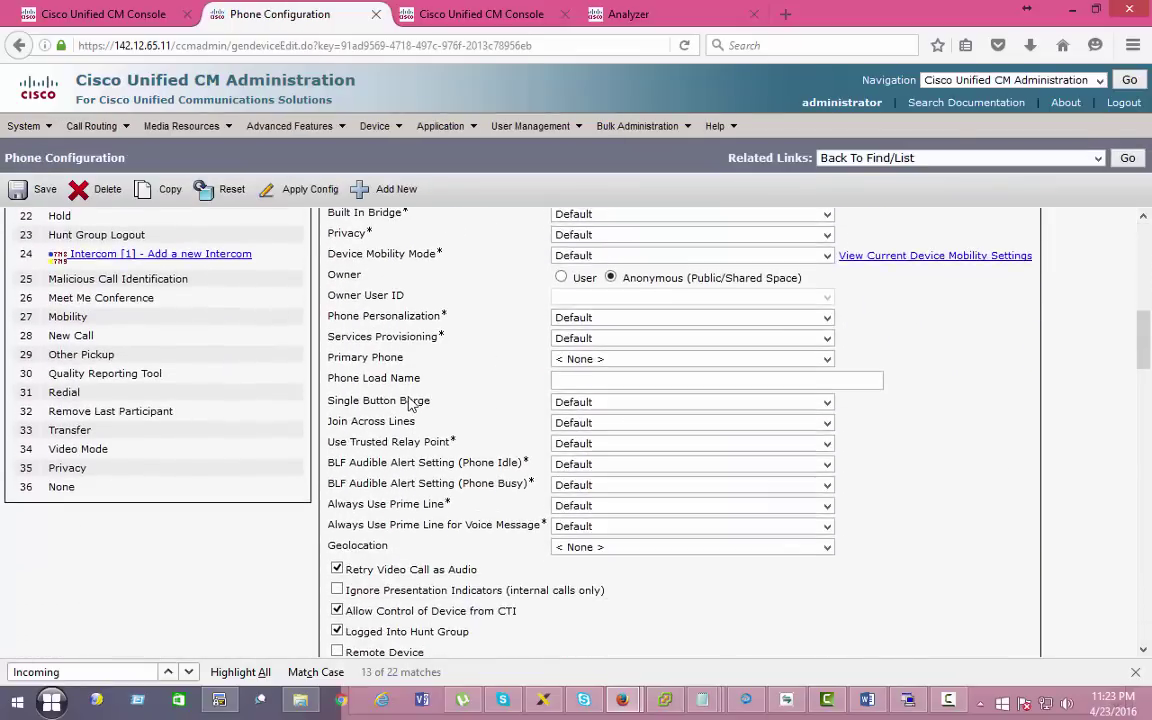
{"action": "scroll", "coordinate": [410, 403], "scroll_direction": "down", "scroll_amount": 5}
{"action": "left_click_drag", "start_coordinate": [357, 292], "coordinate": [322, 285]}
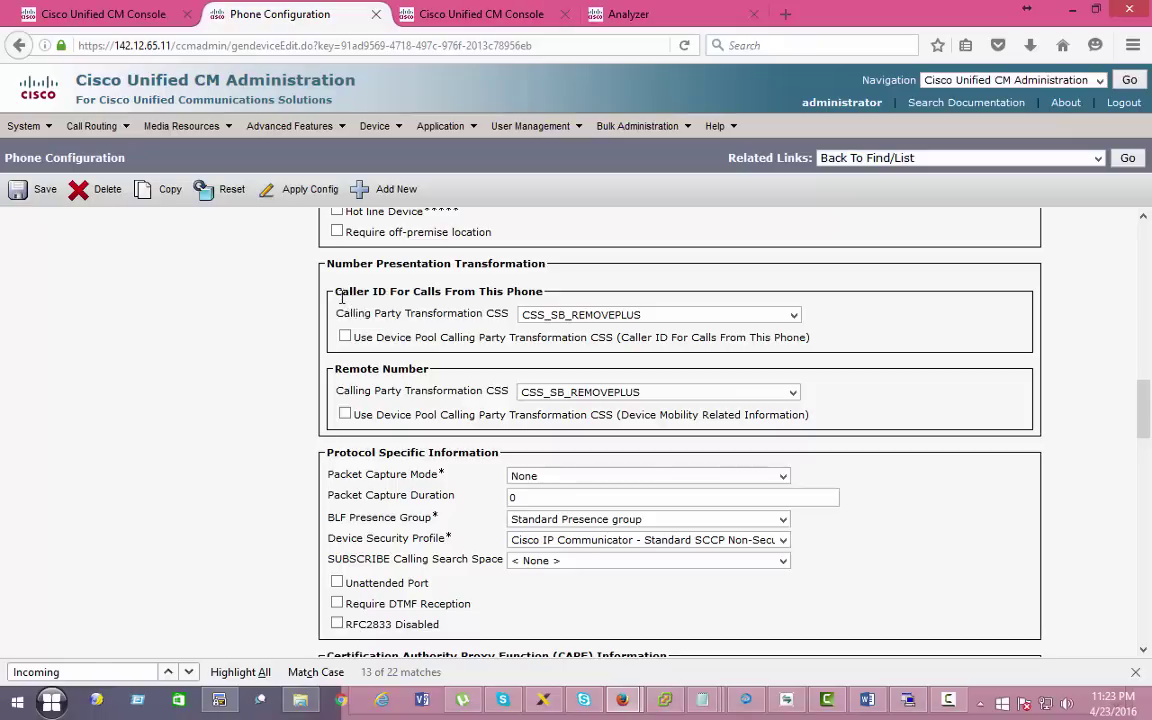
{"action": "left_click_drag", "start_coordinate": [418, 297], "coordinate": [535, 296]}
{"action": "left_click_drag", "start_coordinate": [340, 372], "coordinate": [428, 372]}
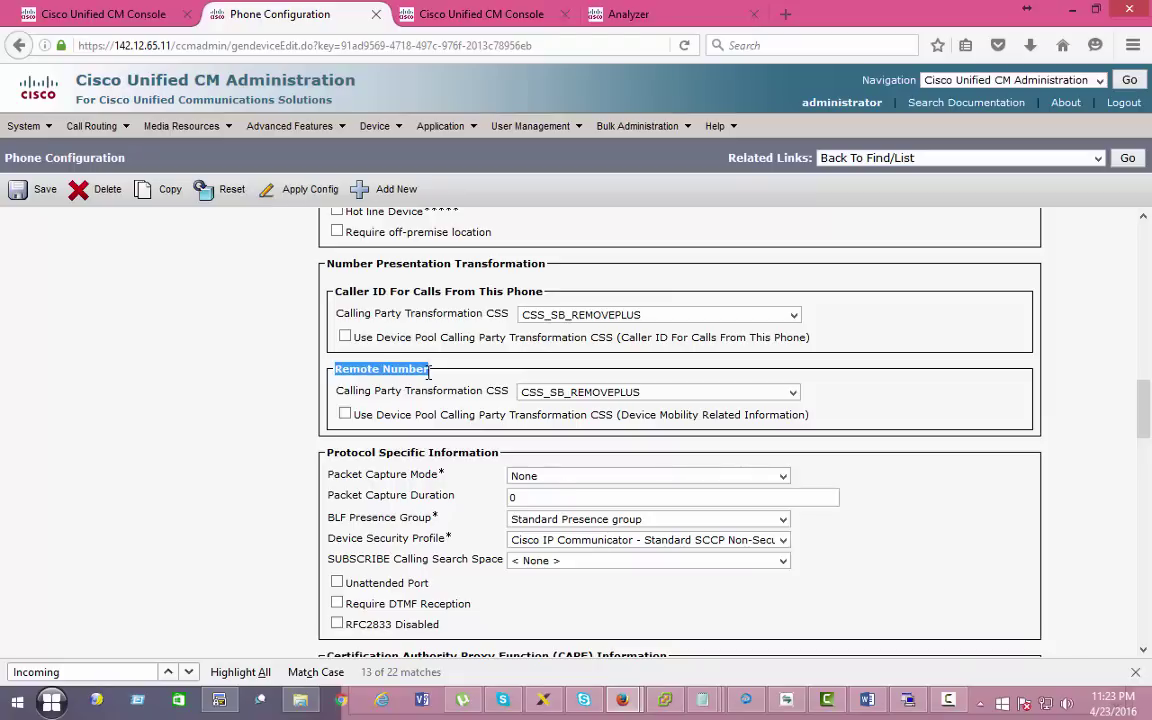
Open the SB Phone 1 device and examine both Calling Party Transformation CSS settings under Number Presentation Transformation.
{"action": "left_click", "coordinate": [374, 126]}
{"action": "left_click", "coordinate": [402, 219]}
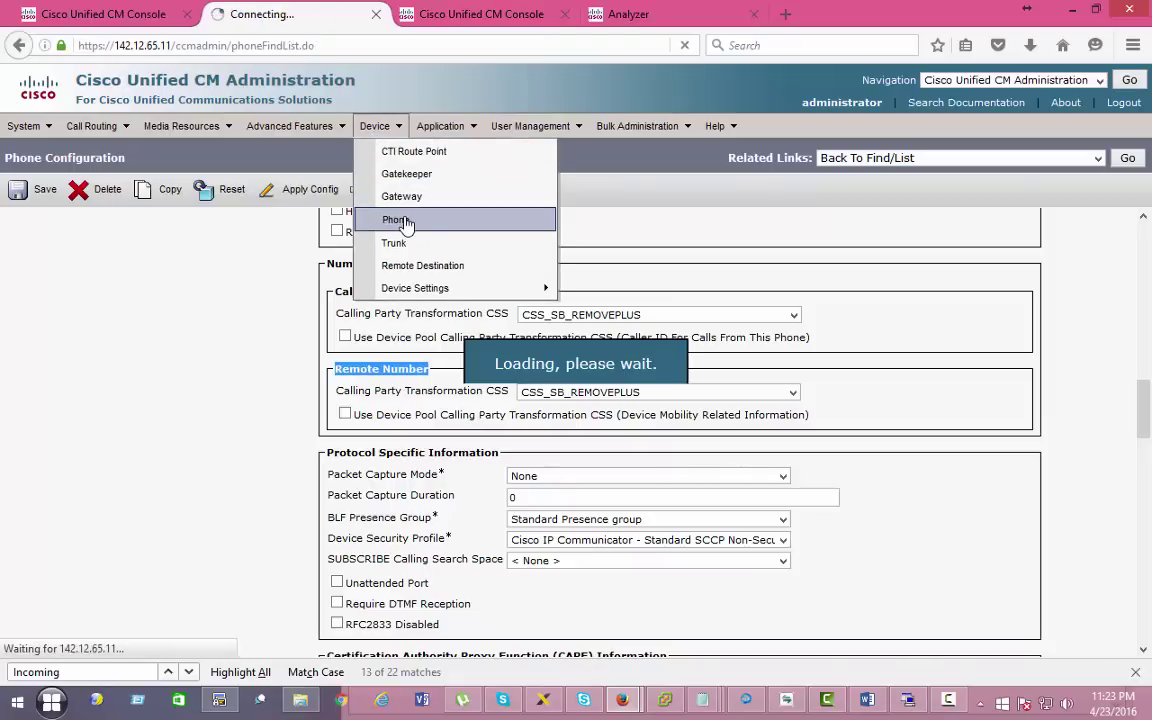
{"action": "left_click", "coordinate": [212, 403]}
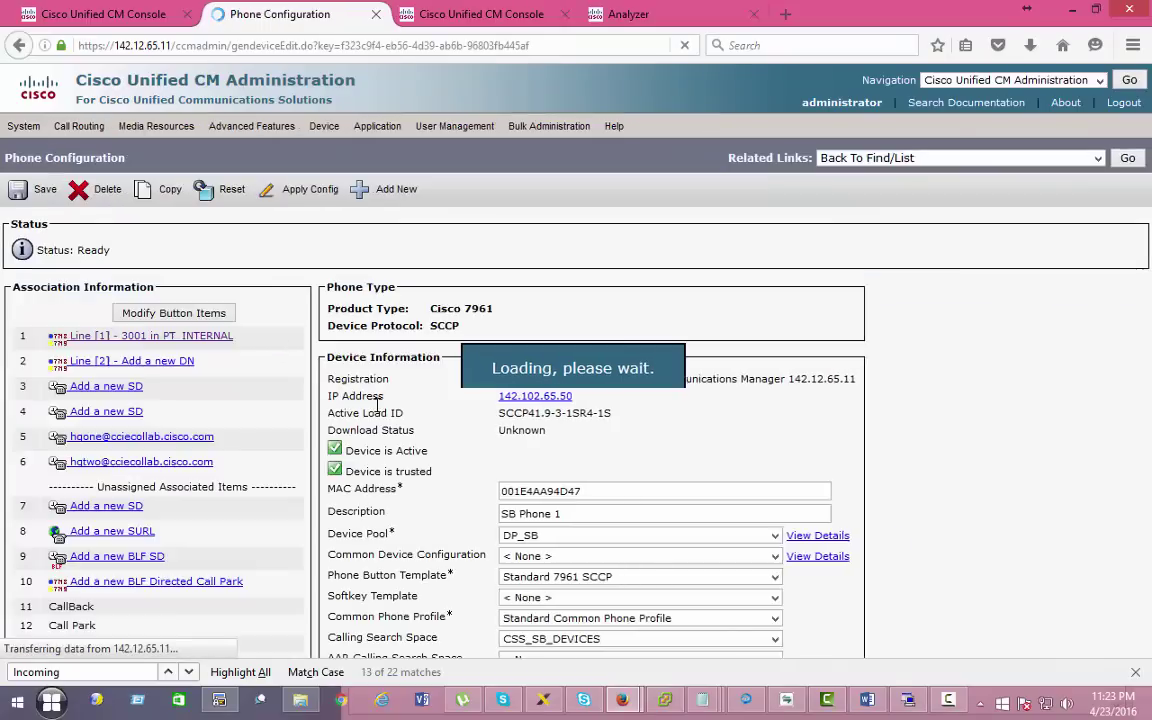
{"action": "scroll", "coordinate": [389, 420], "scroll_direction": "down", "scroll_amount": 20}
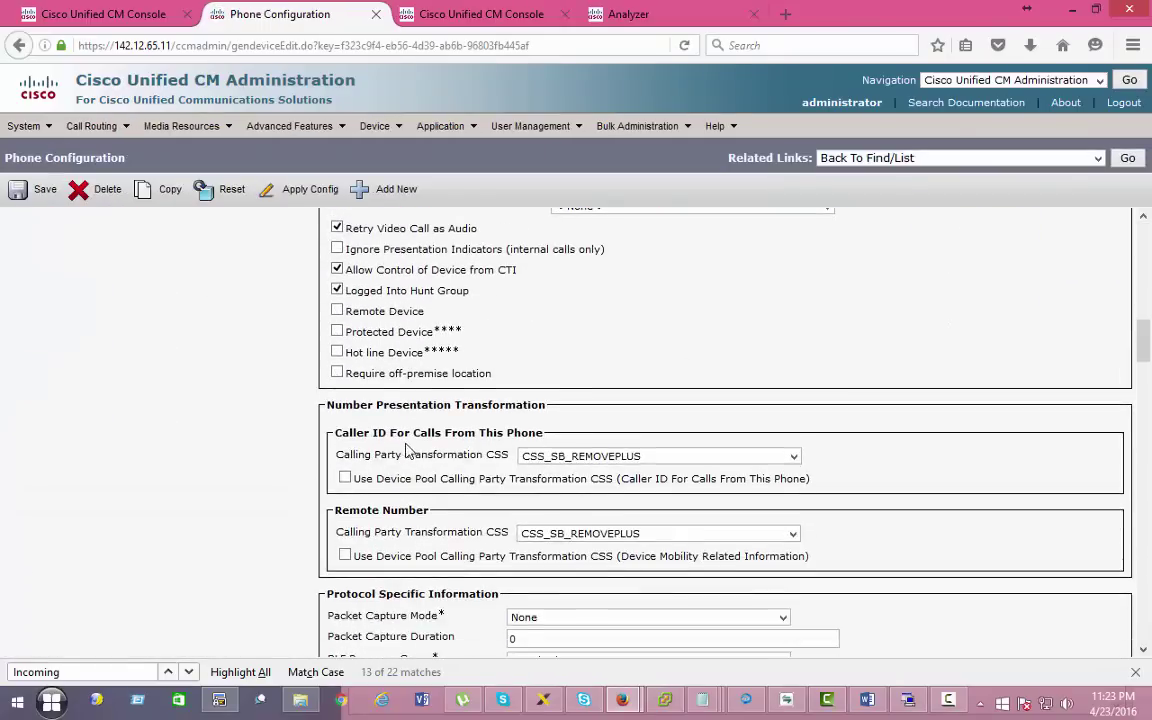
{"action": "left_click_drag", "start_coordinate": [336, 334], "coordinate": [483, 337]}
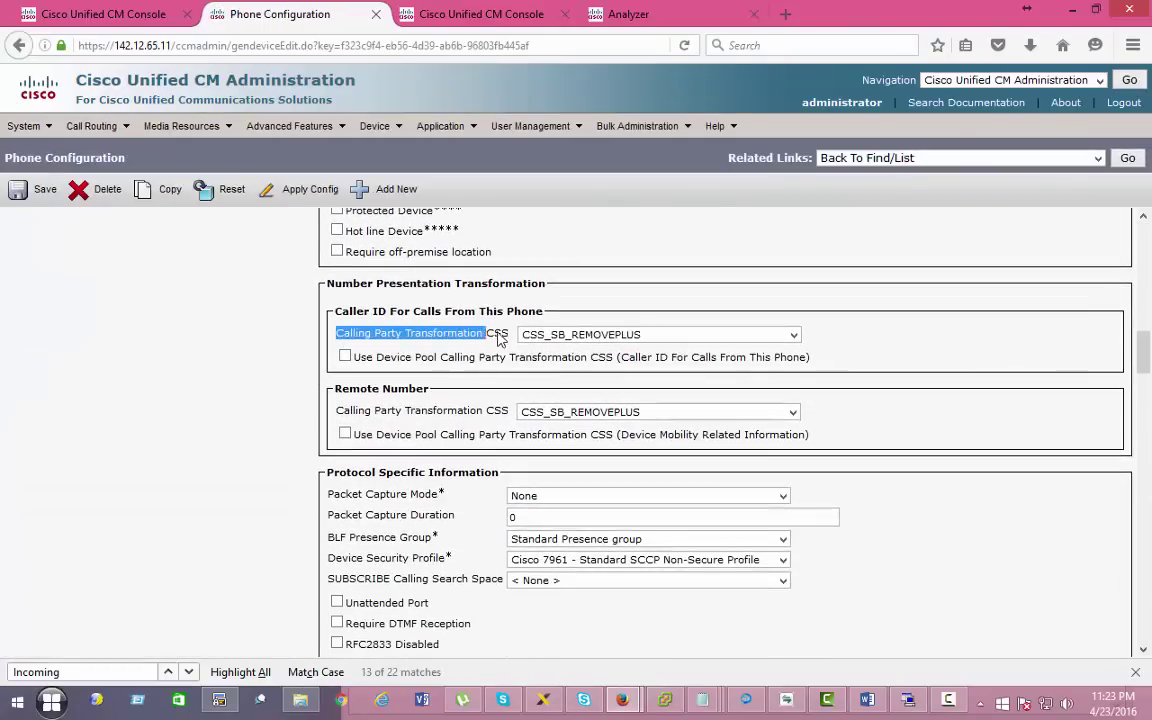
{"action": "left_click_drag", "start_coordinate": [336, 411], "coordinate": [497, 414]}
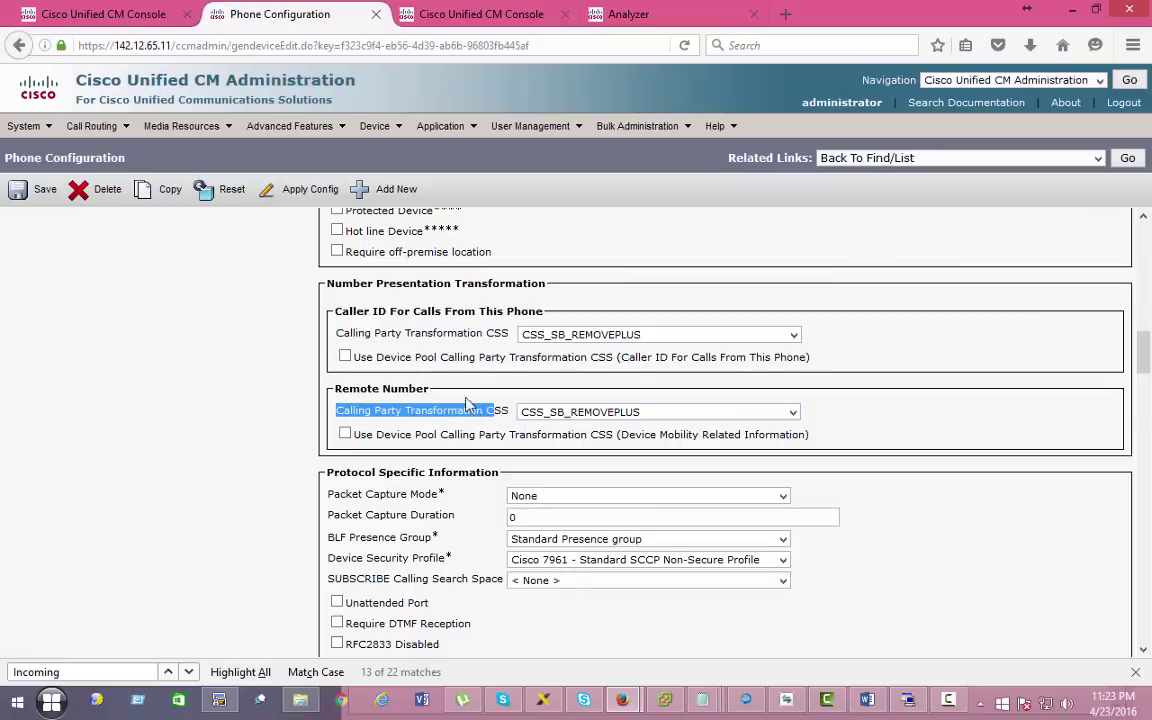
{"action": "scroll", "coordinate": [466, 397], "scroll_direction": "up", "scroll_amount": 15}
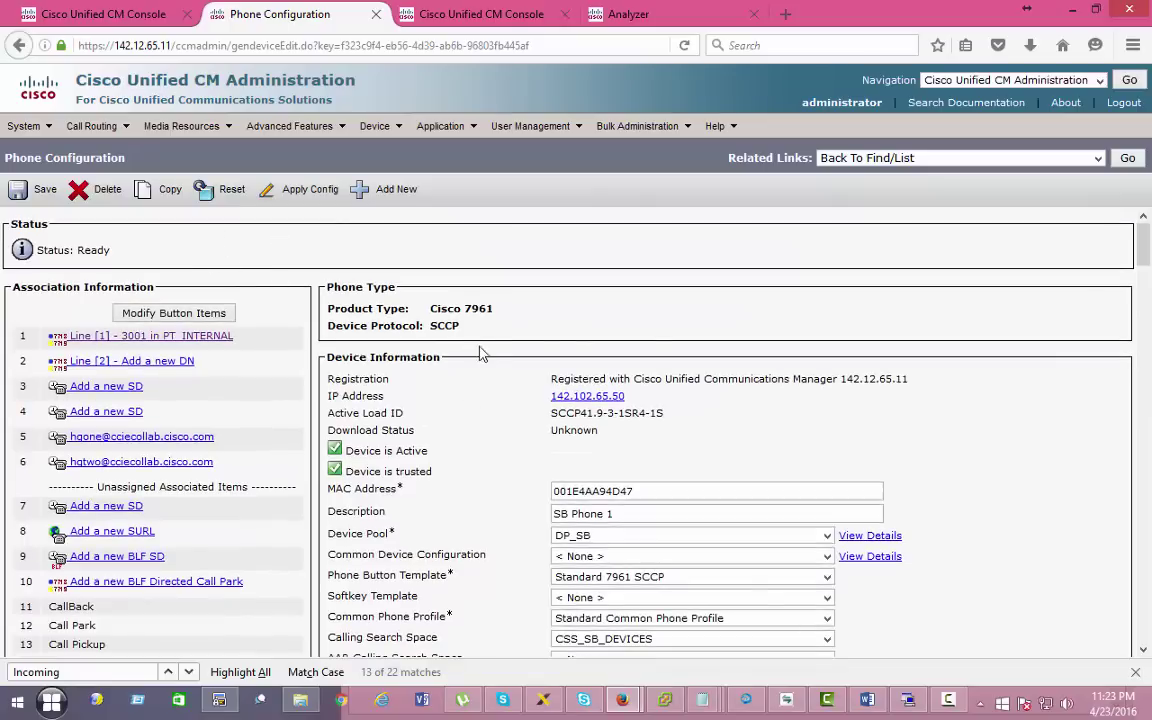
{"action": "left_click", "coordinate": [375, 126]}
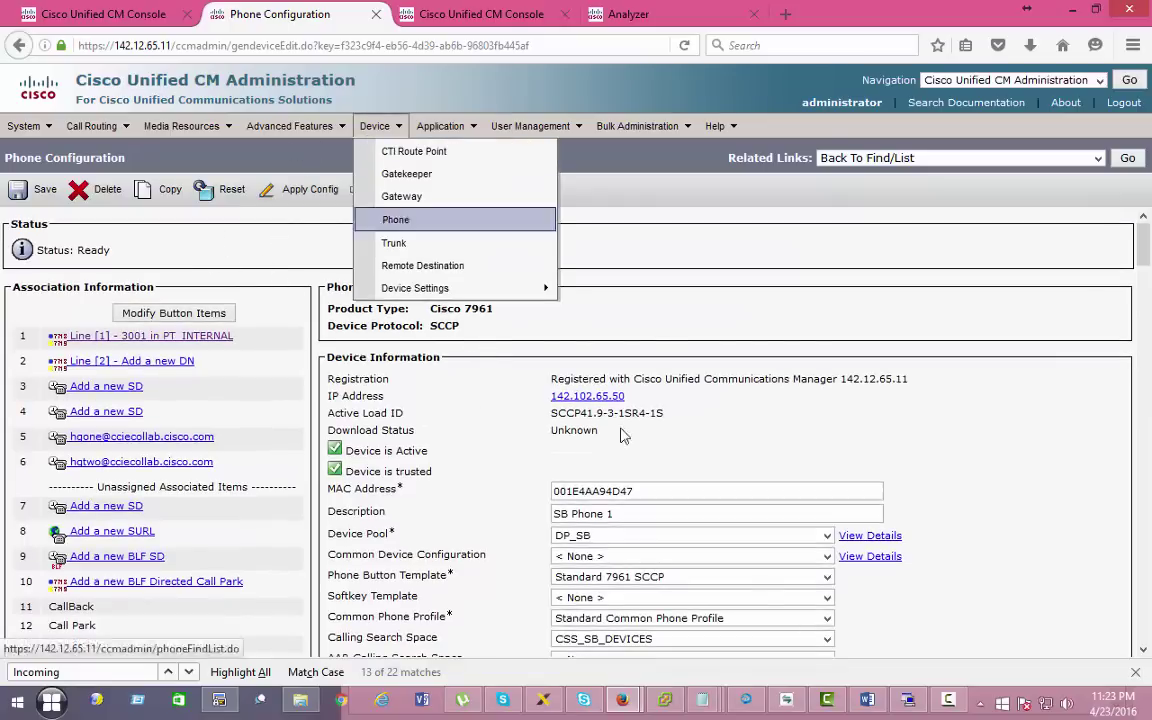
Switch to Cisco IP Communicator, clear the phone's call history from its directories, and exit them.
{"action": "key", "text": "alt+Tab"}
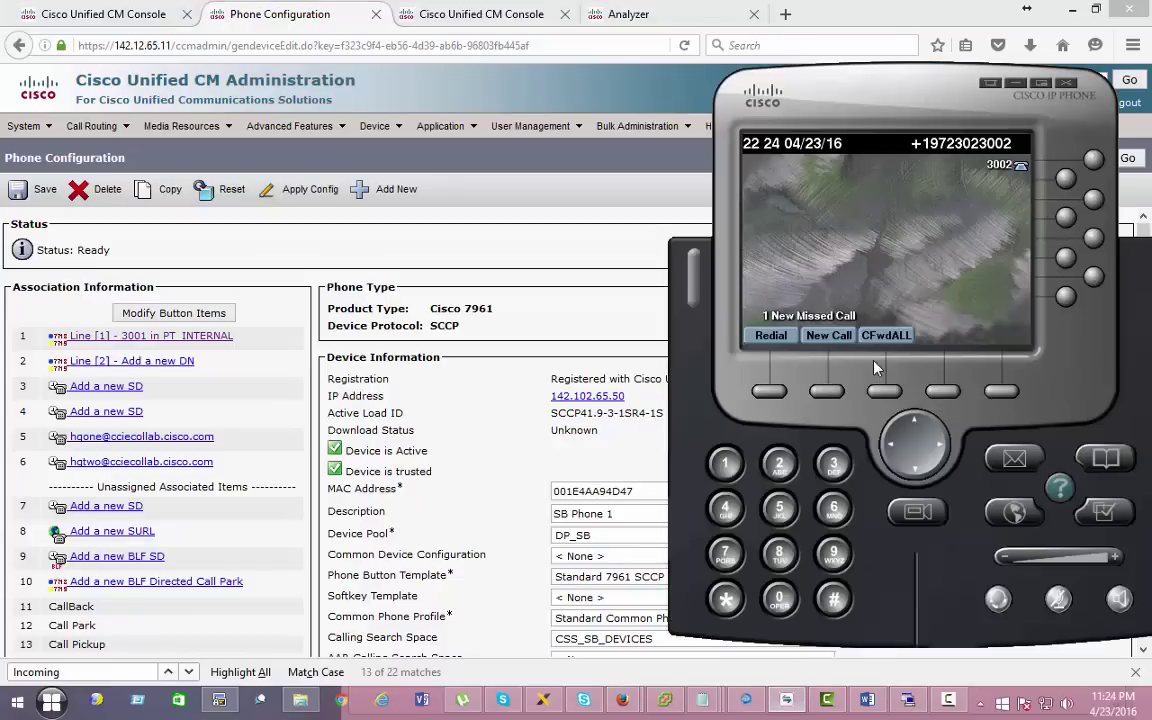
{"action": "left_click", "coordinate": [1105, 458]}
{"action": "left_click", "coordinate": [828, 391]}
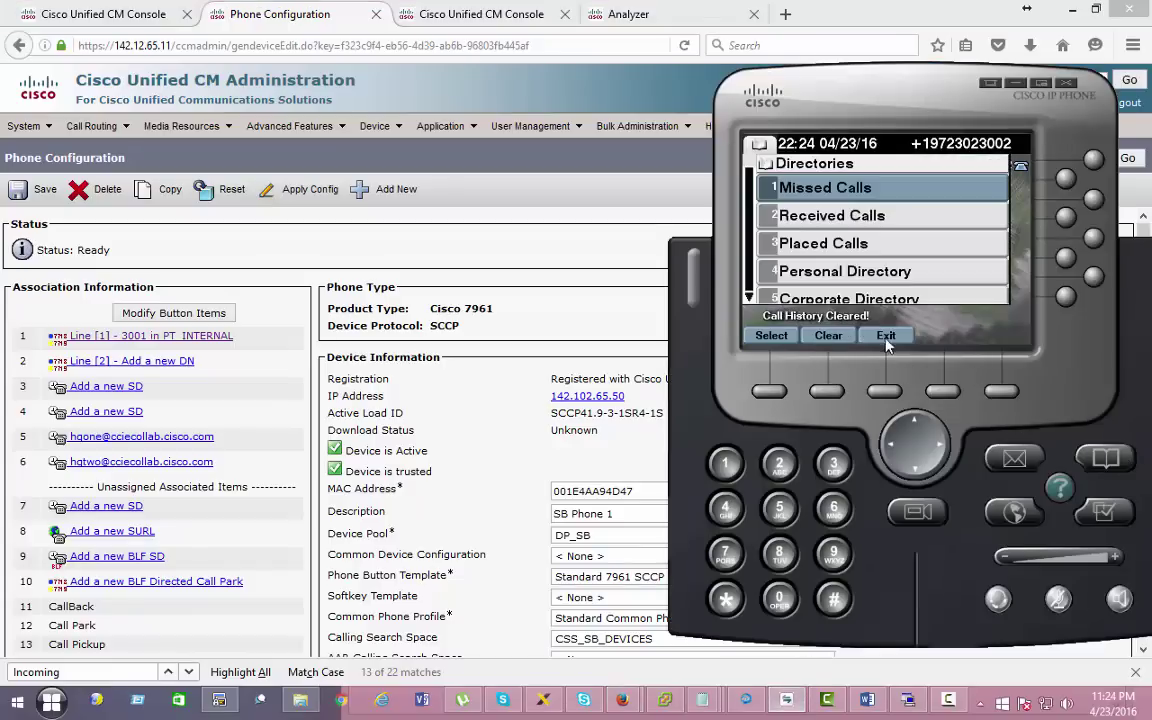
{"action": "left_click", "coordinate": [887, 391]}
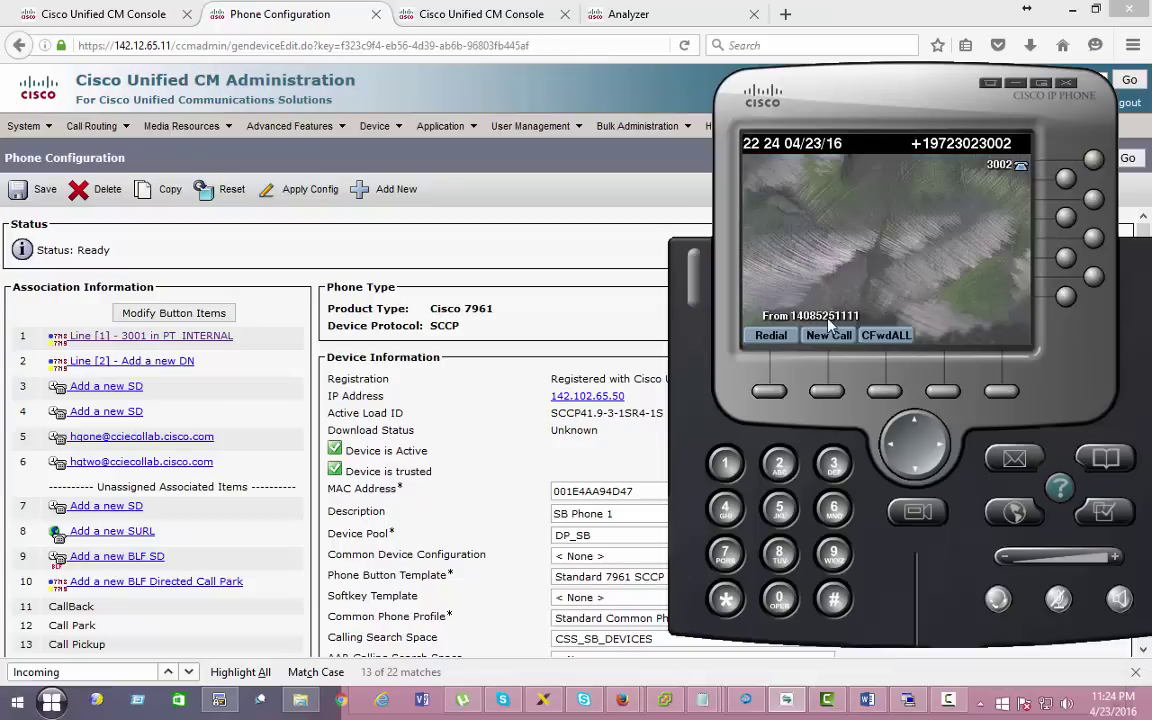
Open the soft phone's missed calls directory and check the number format of the logged call.
{"action": "left_click", "coordinate": [1105, 458]}
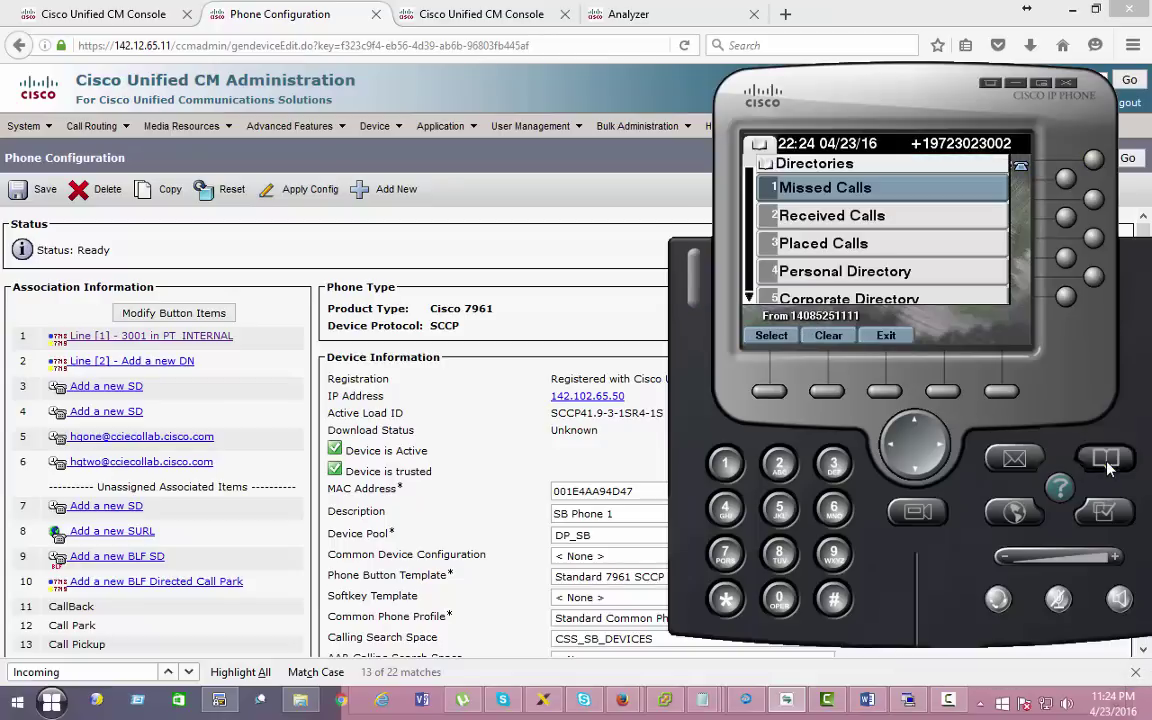
{"action": "left_click", "coordinate": [771, 192]}
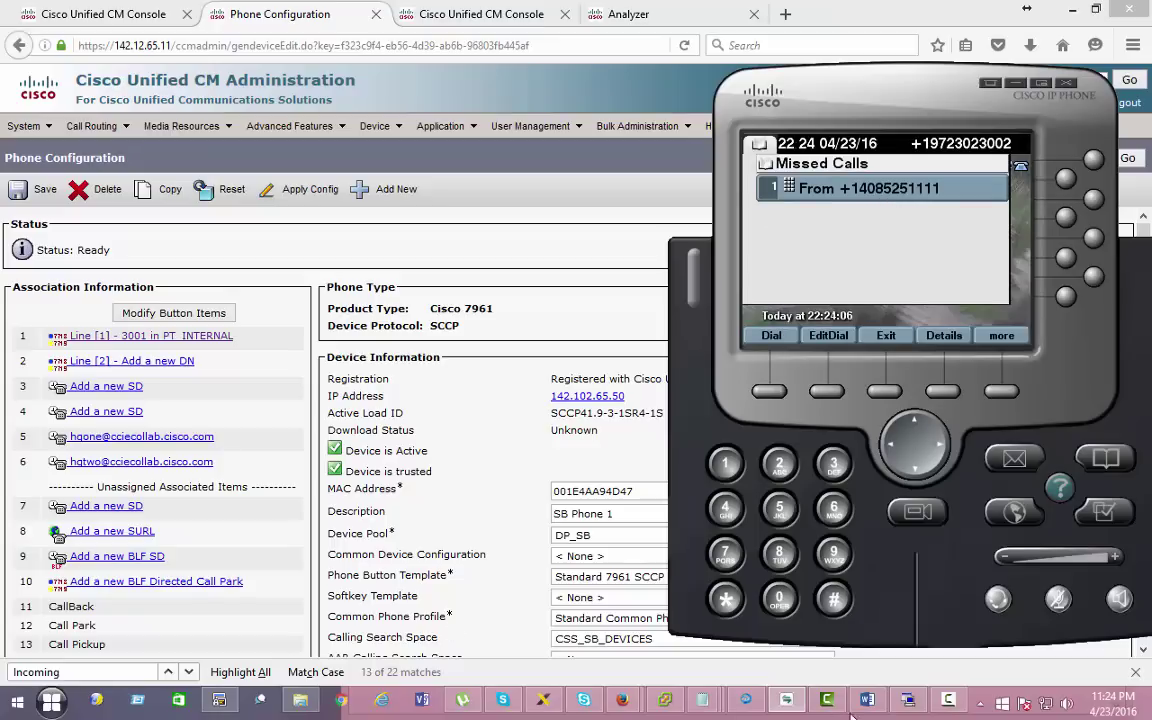
{"action": "mouse_move", "coordinate": [905, 702]}
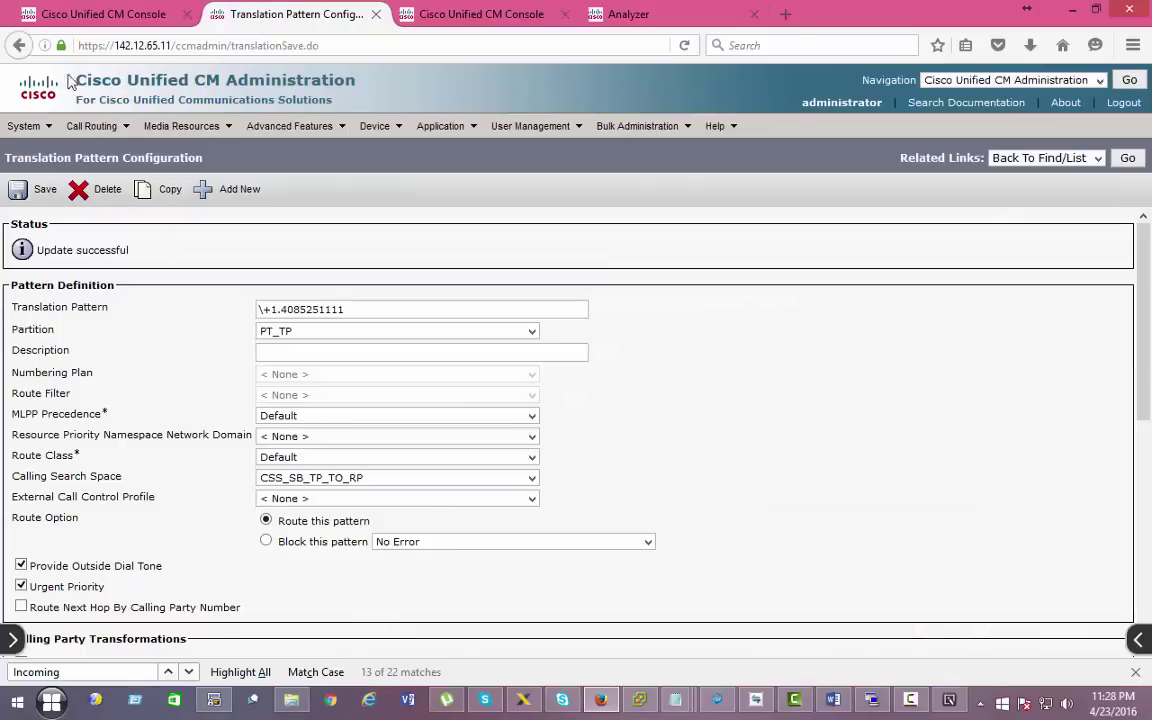
Switch to the SB-Site router session and turn off all debugging with u all.
{"action": "mouse_move", "coordinate": [75, 118]}
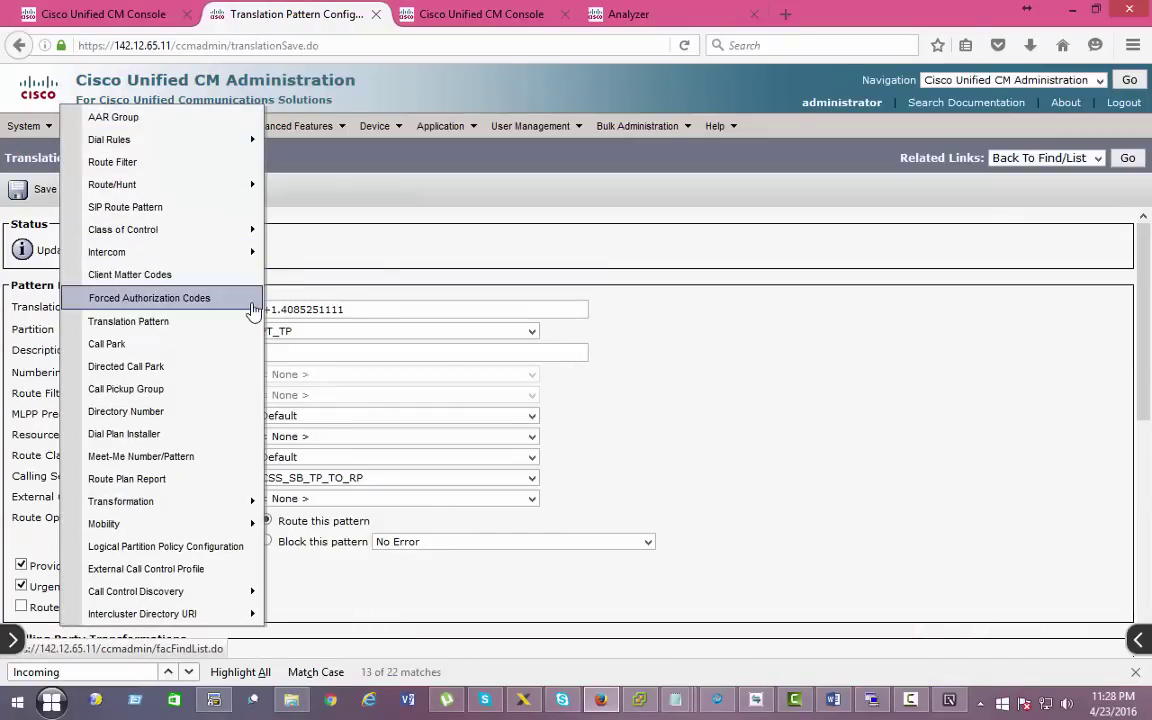
{"action": "key", "text": "alt+Tab"}
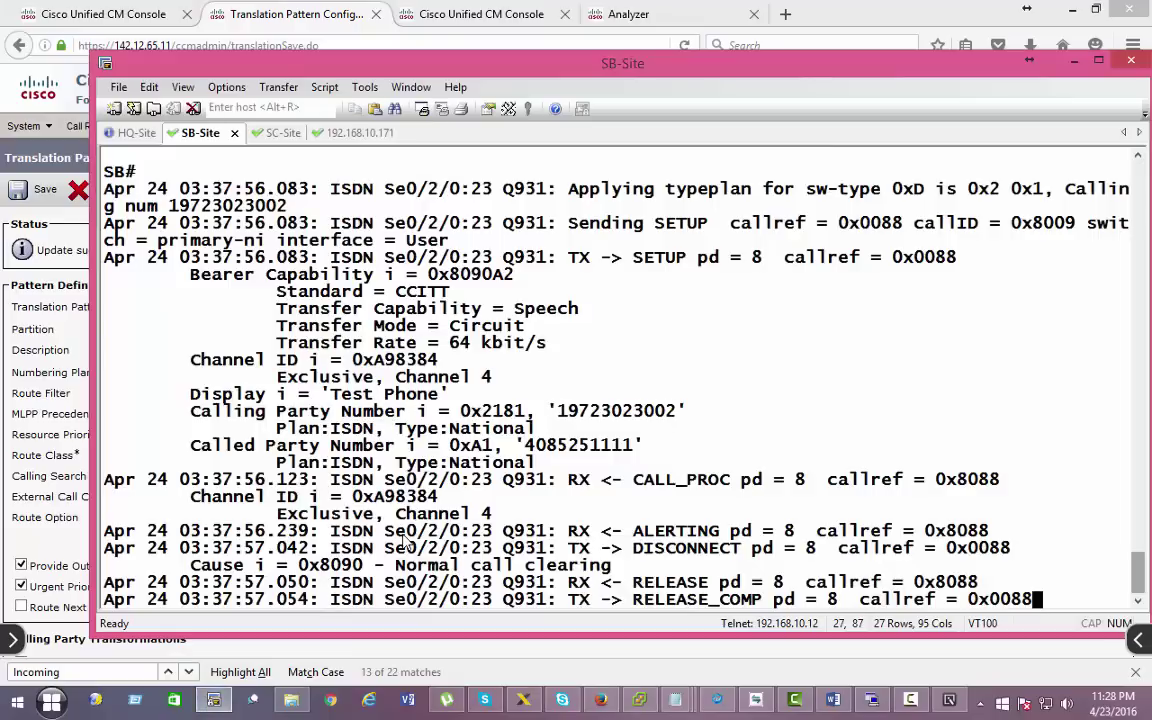
{"action": "key", "text": "Return"}
{"action": "key", "text": "Return"}
{"action": "key", "text": "Return"}
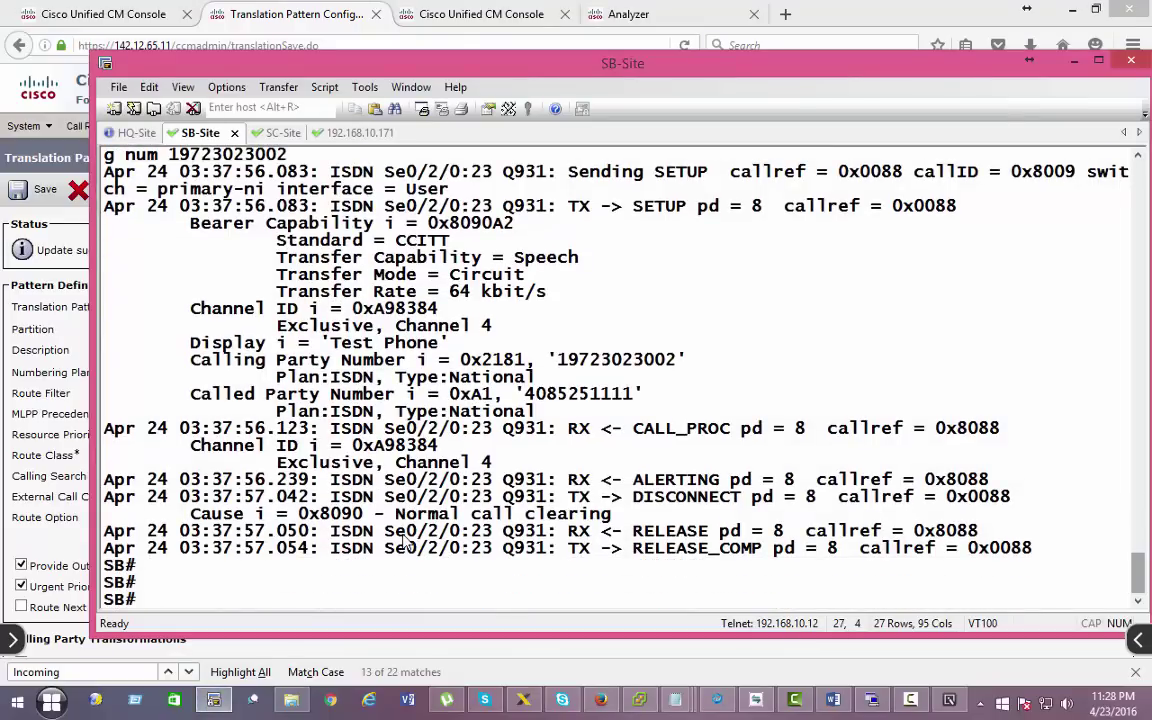
{"action": "type", "text": "u all"}
{"action": "key", "text": "Return"}
Enable call control API tracing on the router with debug voice ccapi inout.
{"action": "type", "text": "debu"}
{"action": "key", "text": "Tab"}
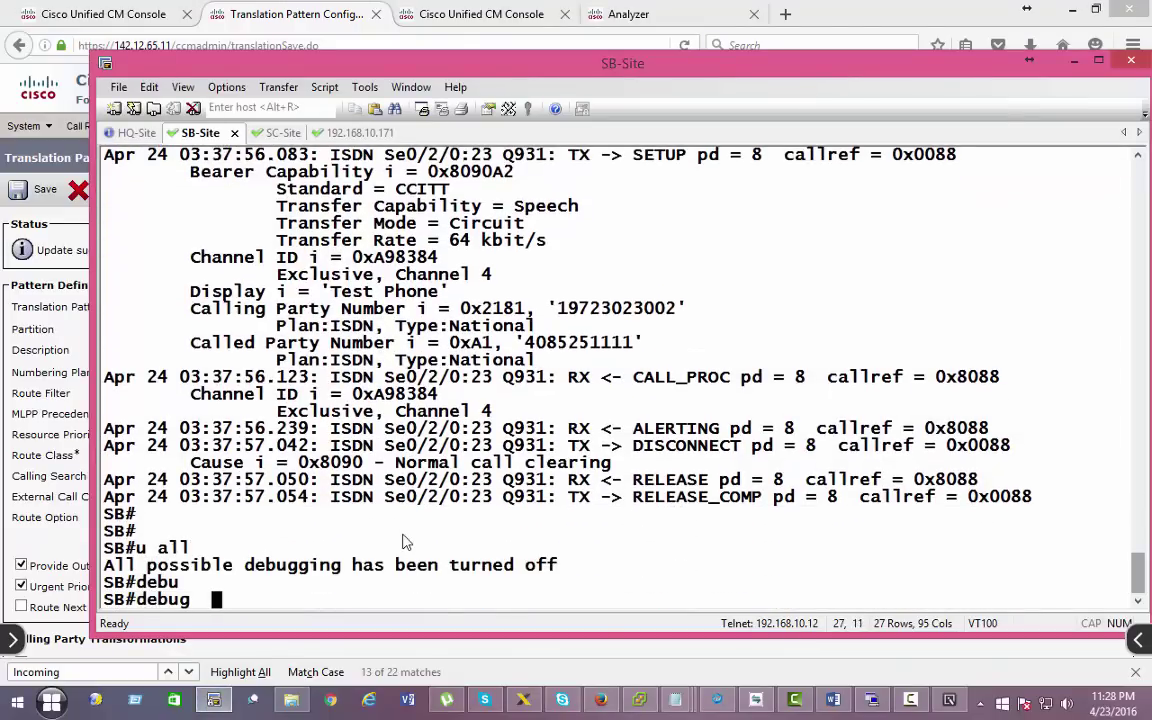
{"action": "type", "text": "voice ccap"}
{"action": "key", "text": "Tab"}
{"action": "type", "text": "inout"}
{"action": "key", "text": "Return"}
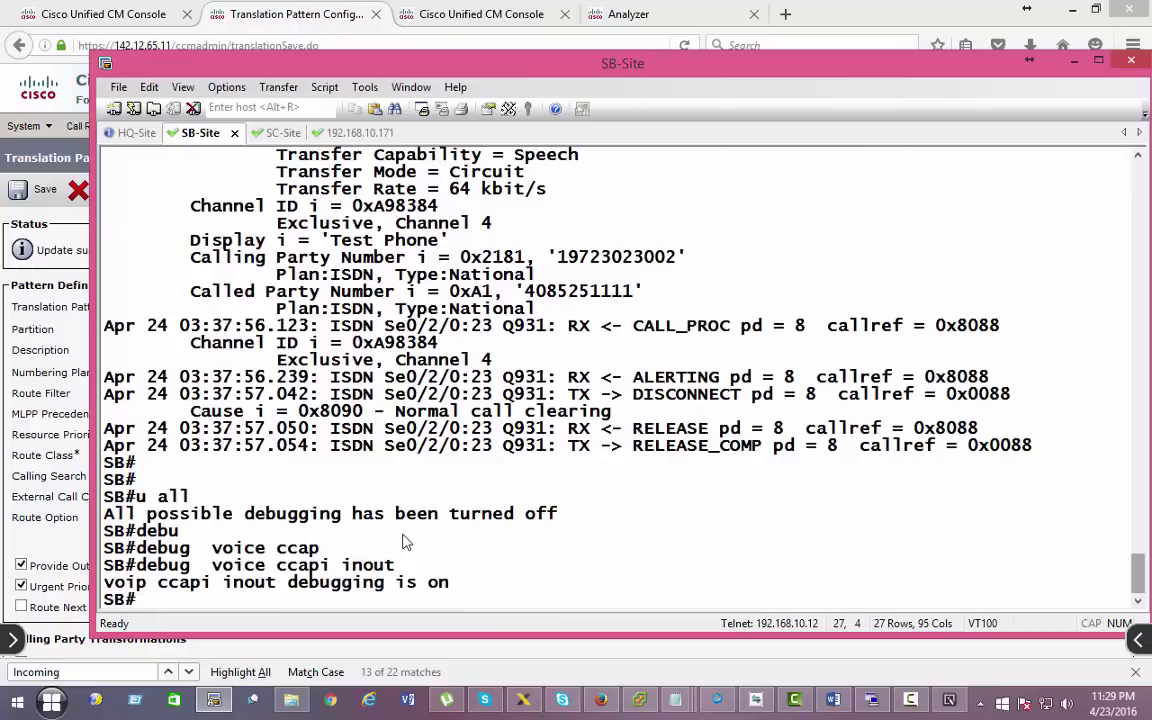
Switch to Cisco IP Communicator and redial the last number to place a test call.
{"action": "key", "text": "alt+Tab"}
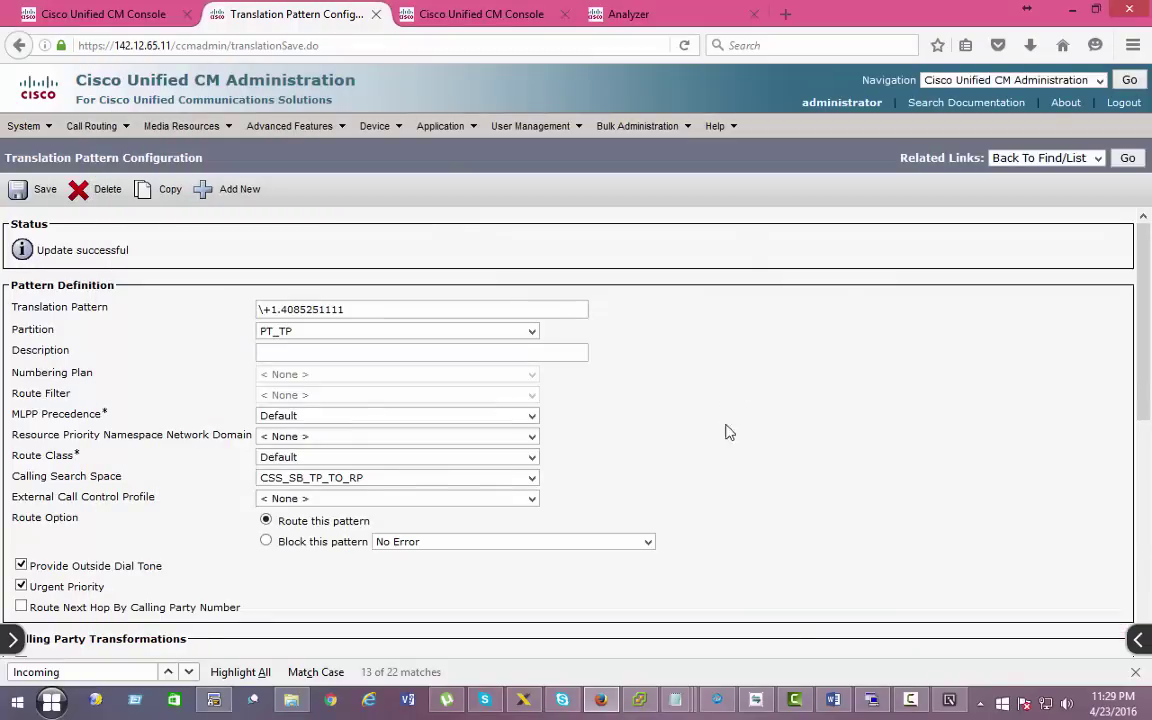
{"action": "left_click", "coordinate": [754, 703]}
{"action": "left_click", "coordinate": [771, 335]}
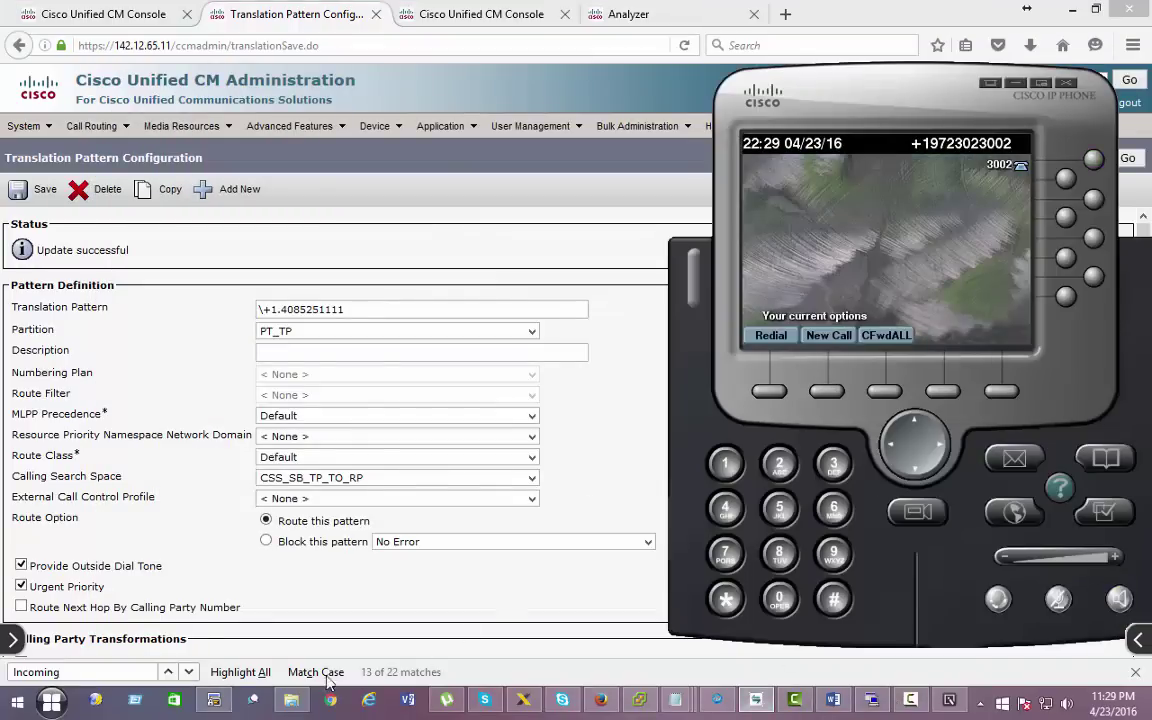
Switch to the SB-Site session and examine the calling and called numbers in the call control trace of the test call.
{"action": "key", "text": "alt+Tab"}
{"action": "scroll", "coordinate": [340, 435], "scroll_direction": "up", "scroll_amount": 1}
{"action": "scroll", "coordinate": [340, 435], "scroll_direction": "down", "scroll_amount": 15}
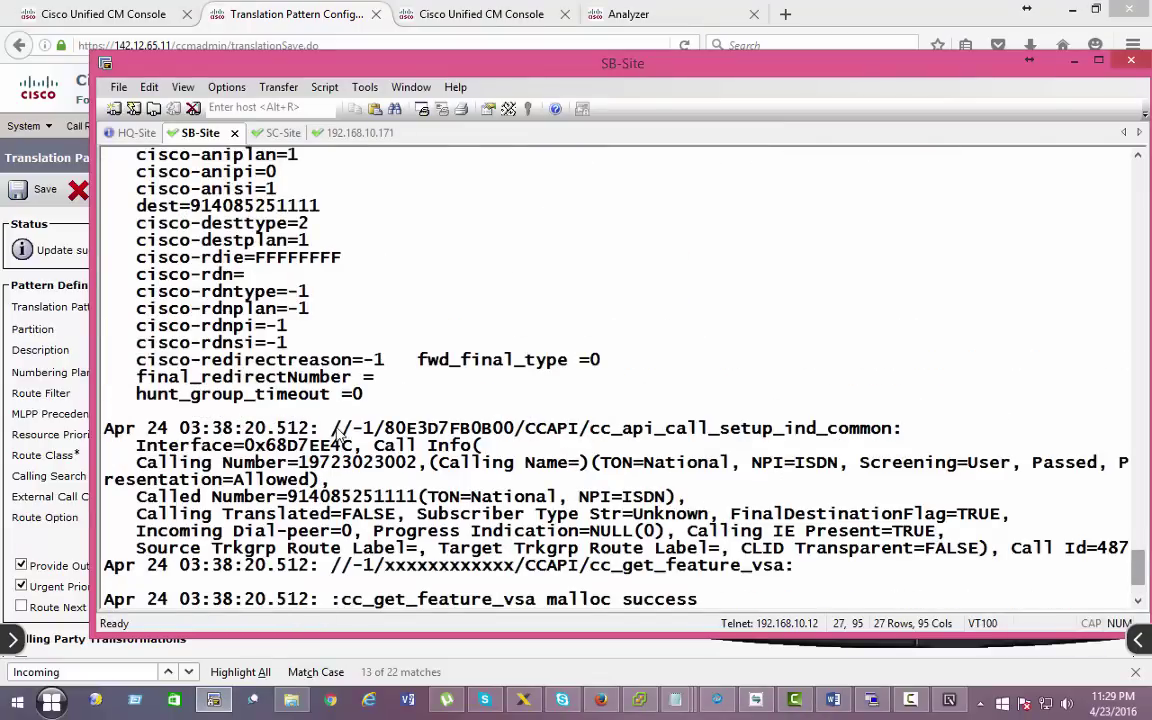
{"action": "scroll", "coordinate": [340, 435], "scroll_direction": "up", "scroll_amount": 5}
{"action": "scroll", "coordinate": [340, 435], "scroll_direction": "down", "scroll_amount": 5}
Switch to Cisco Unified CM Administration, open the 91.[2-9]XX[2-9]XXXXXX translation pattern and check its calling party transformations.
{"action": "key", "text": "alt+Tab"}
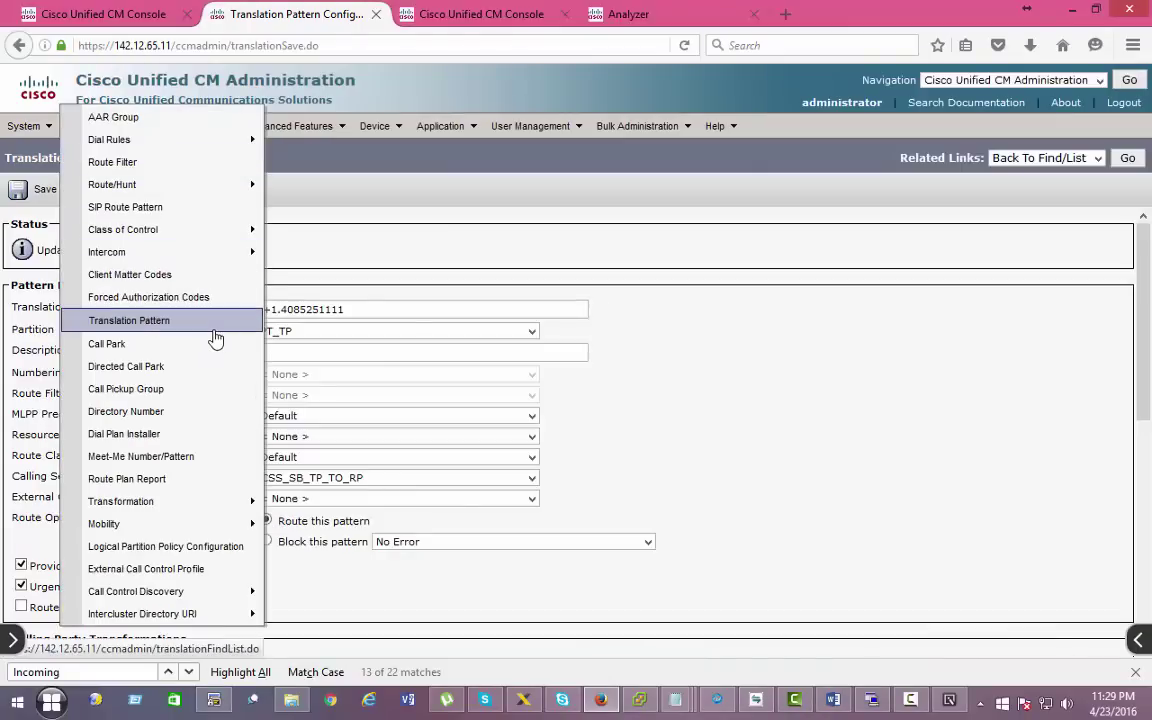
{"action": "left_click", "coordinate": [214, 322]}
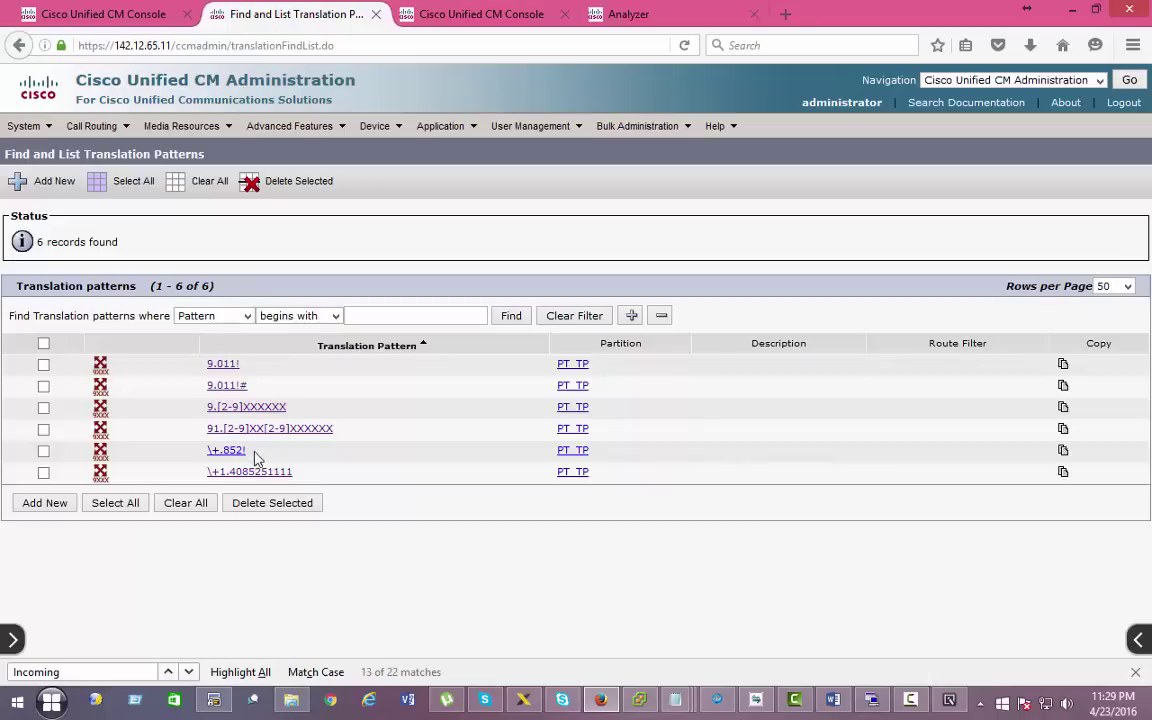
{"action": "left_click", "coordinate": [255, 430]}
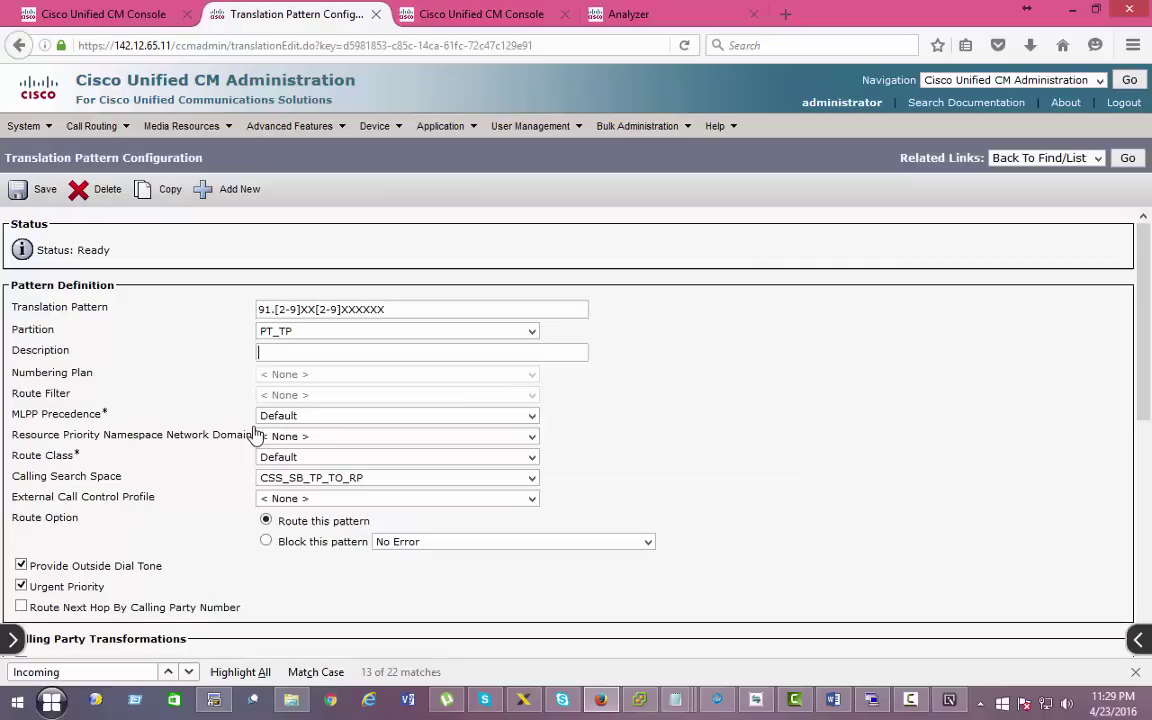
{"action": "scroll", "coordinate": [255, 440], "scroll_direction": "down", "scroll_amount": 4}
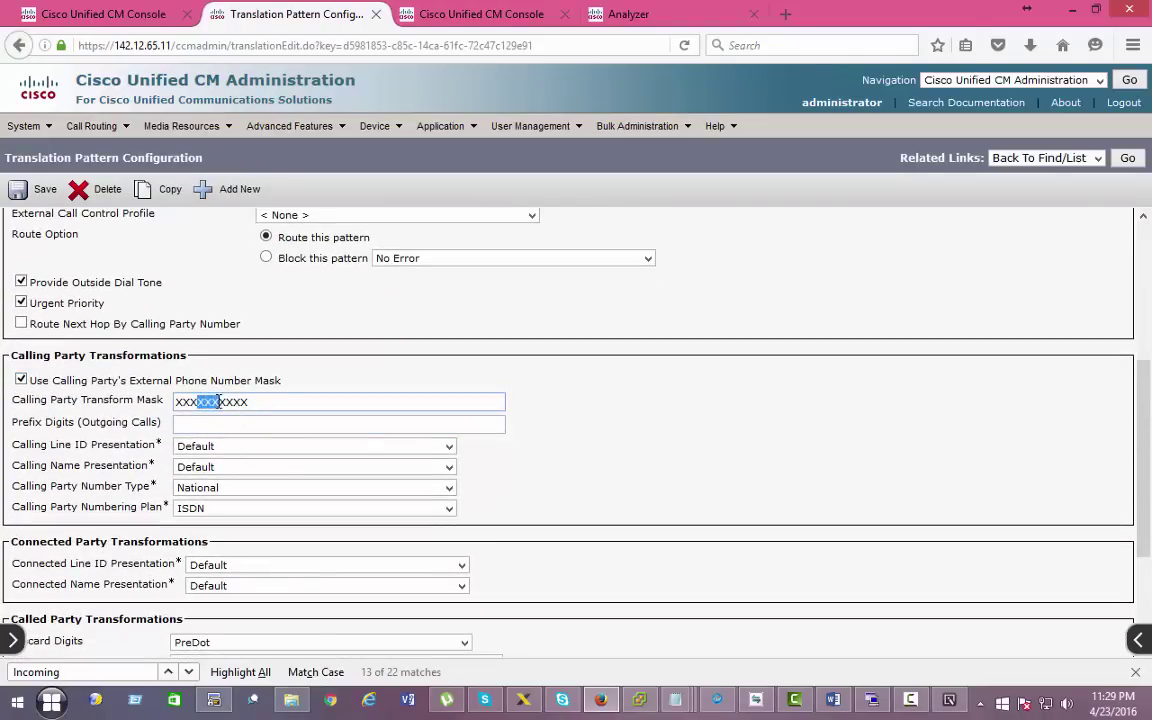
Open the configuration of the \+.! route pattern in partition PT_PSTN.
{"action": "mouse_move", "coordinate": [92, 126]}
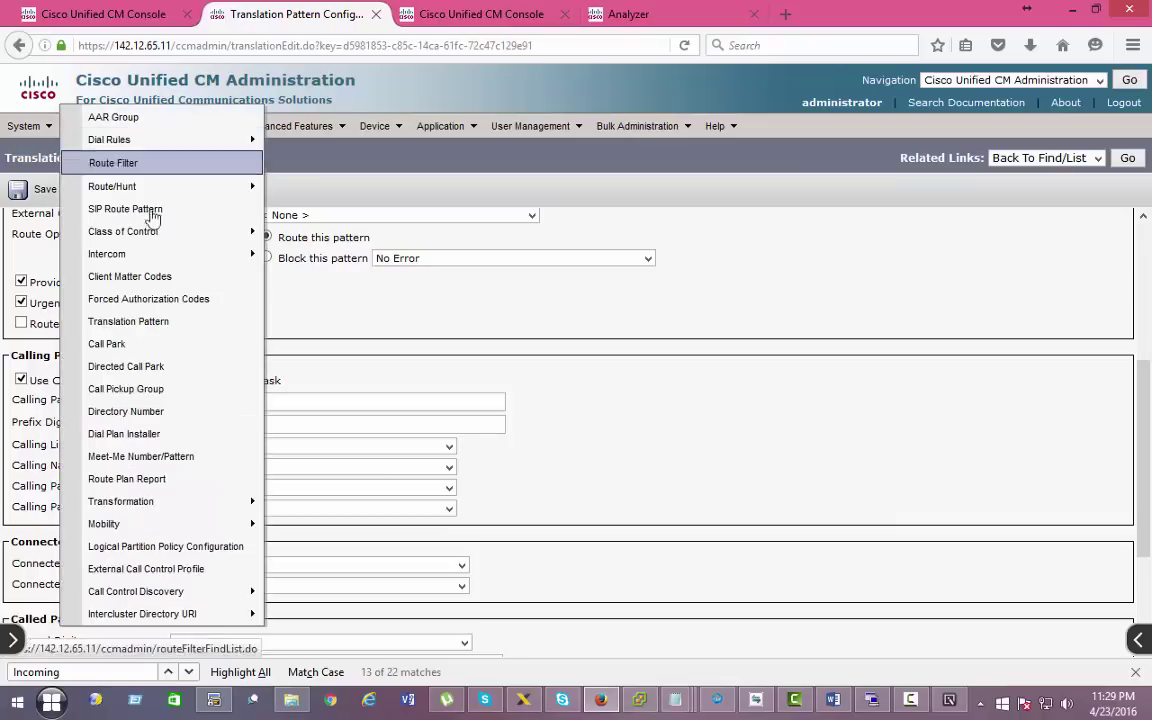
{"action": "left_click", "coordinate": [203, 329]}
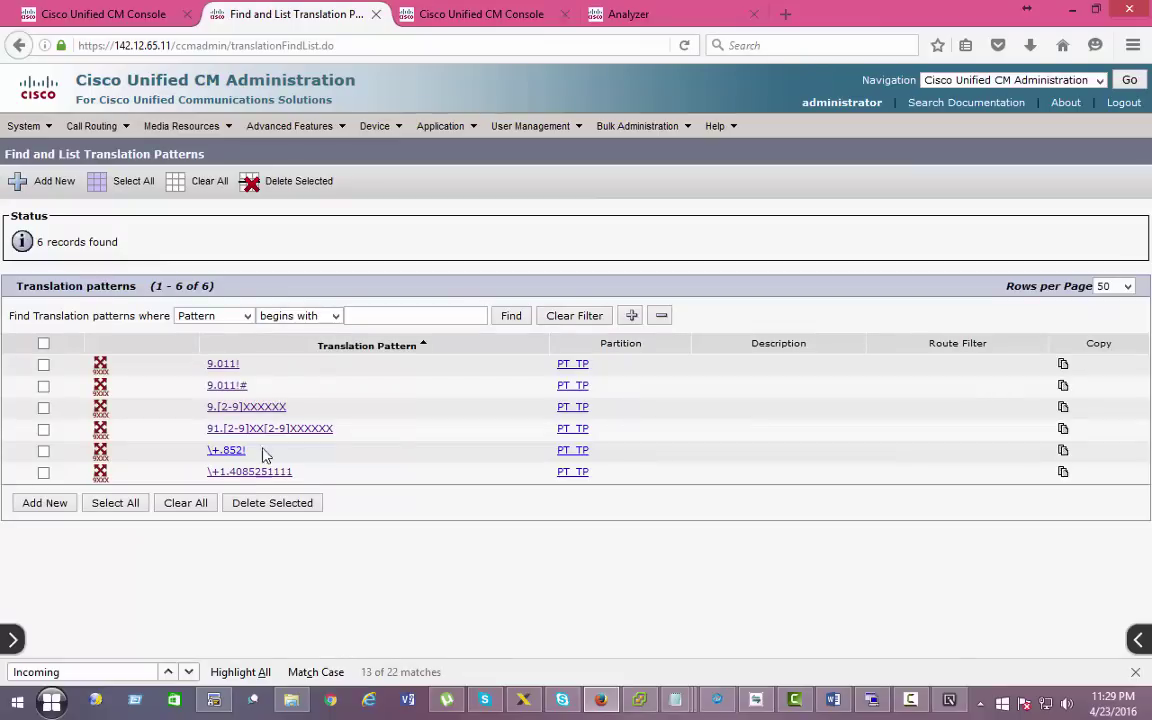
{"action": "mouse_move", "coordinate": [96, 130]}
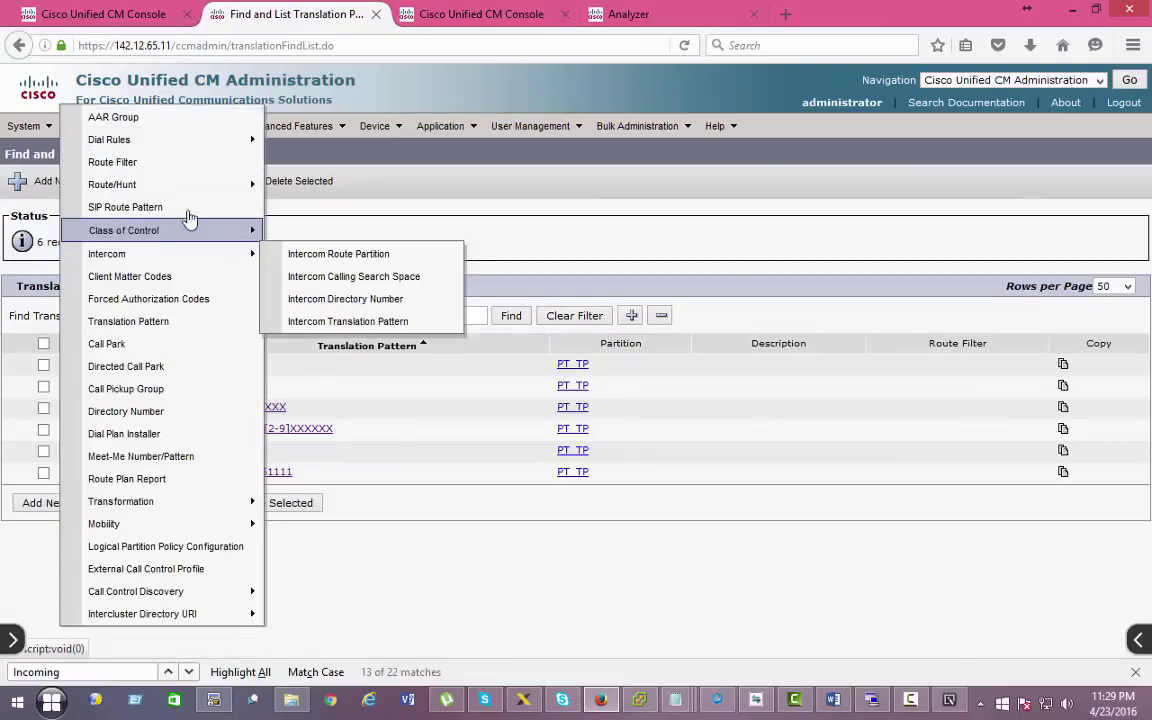
{"action": "mouse_move", "coordinate": [150, 185]}
{"action": "left_click", "coordinate": [314, 235]}
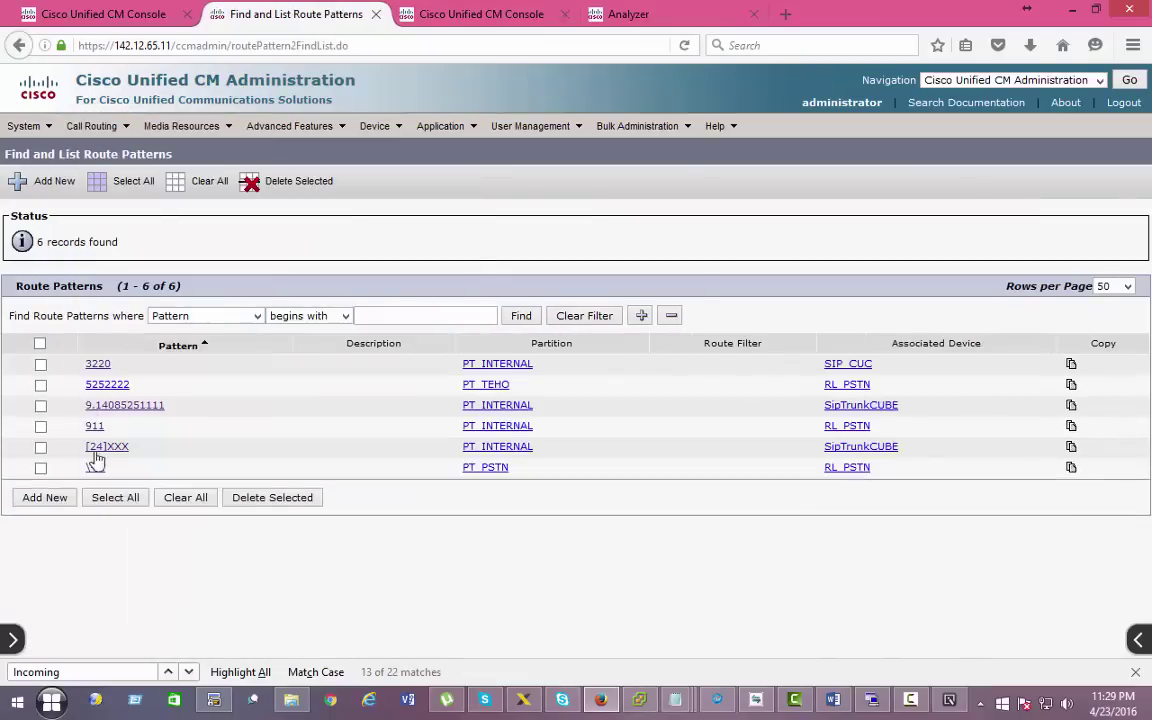
{"action": "left_click", "coordinate": [95, 466]}
Turn off Use Calling Party's External Phone Number Mask for the \+.! route pattern and save it, accepting the confirmations.
{"action": "scroll", "coordinate": [270, 457], "scroll_direction": "down", "scroll_amount": 4}
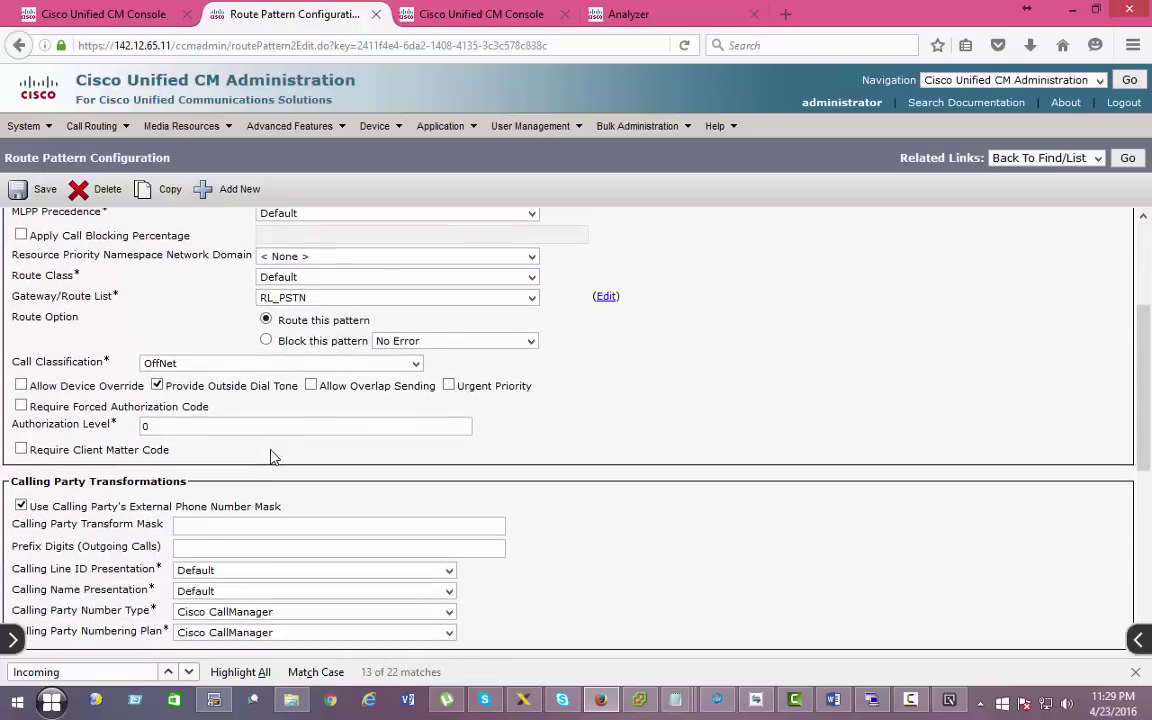
{"action": "left_click", "coordinate": [21, 507]}
{"action": "left_click", "coordinate": [28, 195]}
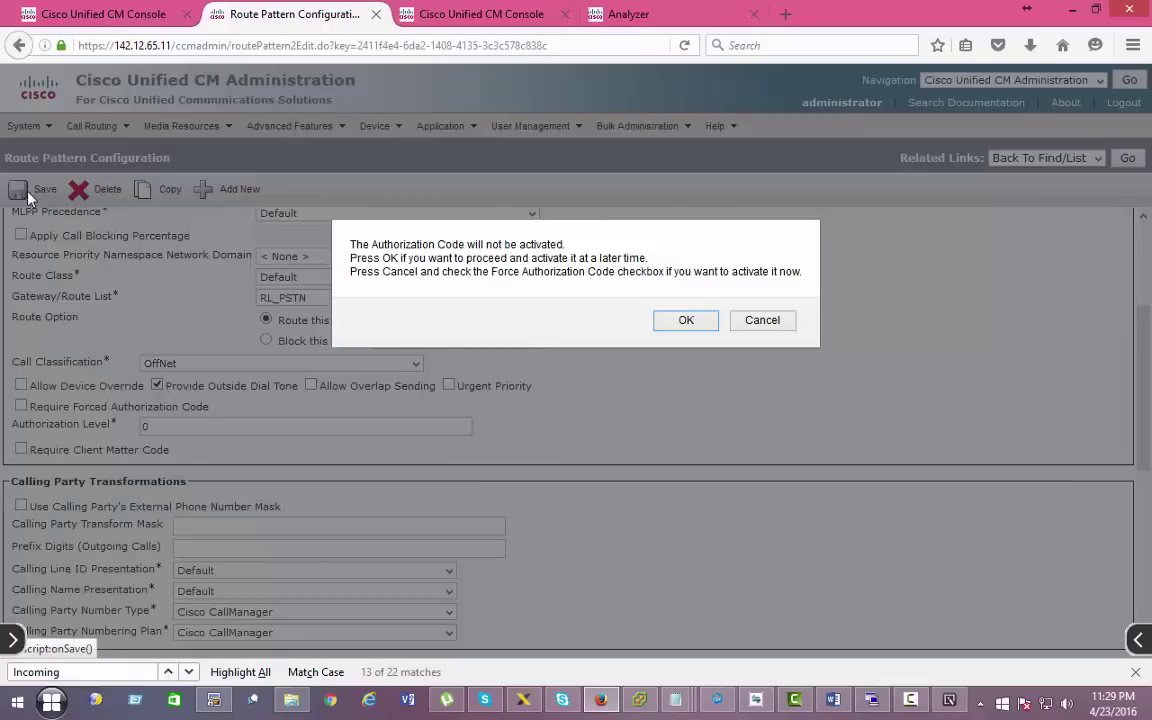
{"action": "left_click", "coordinate": [686, 320]}
{"action": "left_click", "coordinate": [742, 322]}
Switch to Cisco IP Communicator and redial the last number to test the changed route pattern.
{"action": "left_click", "coordinate": [214, 699]}
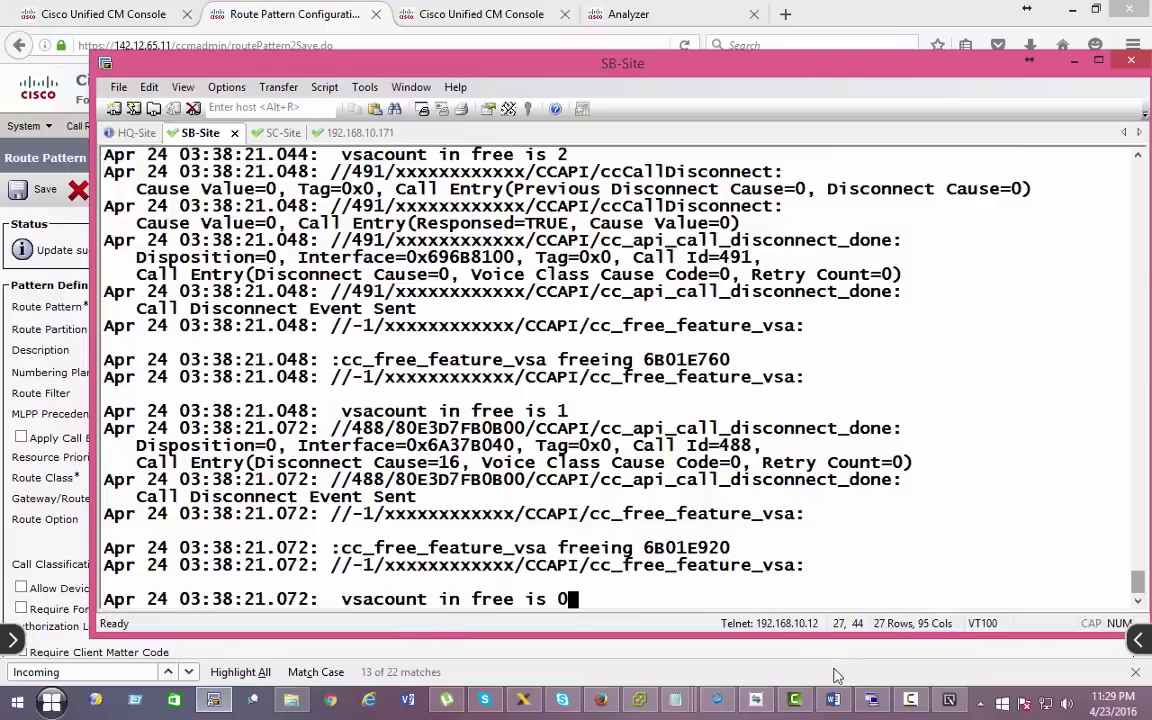
{"action": "left_click", "coordinate": [756, 699]}
{"action": "left_click", "coordinate": [771, 336]}
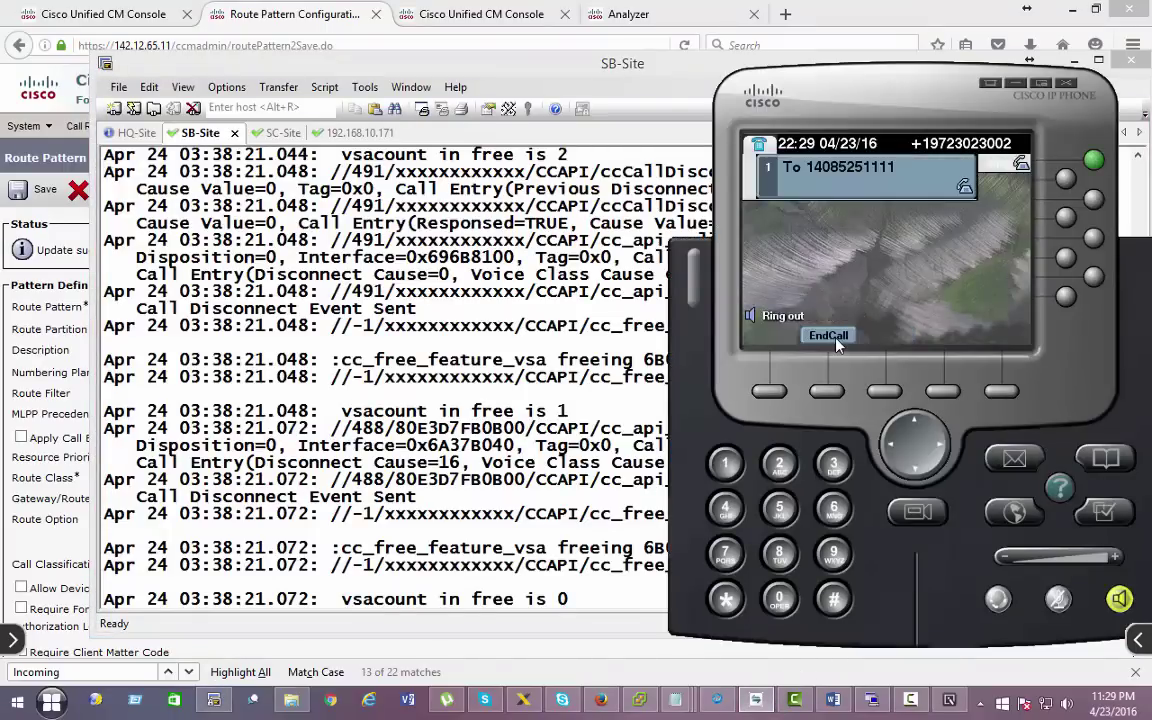
Return to the SB-Site session and review the call control trace of the redialled call.
{"action": "left_click", "coordinate": [533, 430]}
{"action": "scroll", "coordinate": [533, 430], "scroll_direction": "up", "scroll_amount": 8}
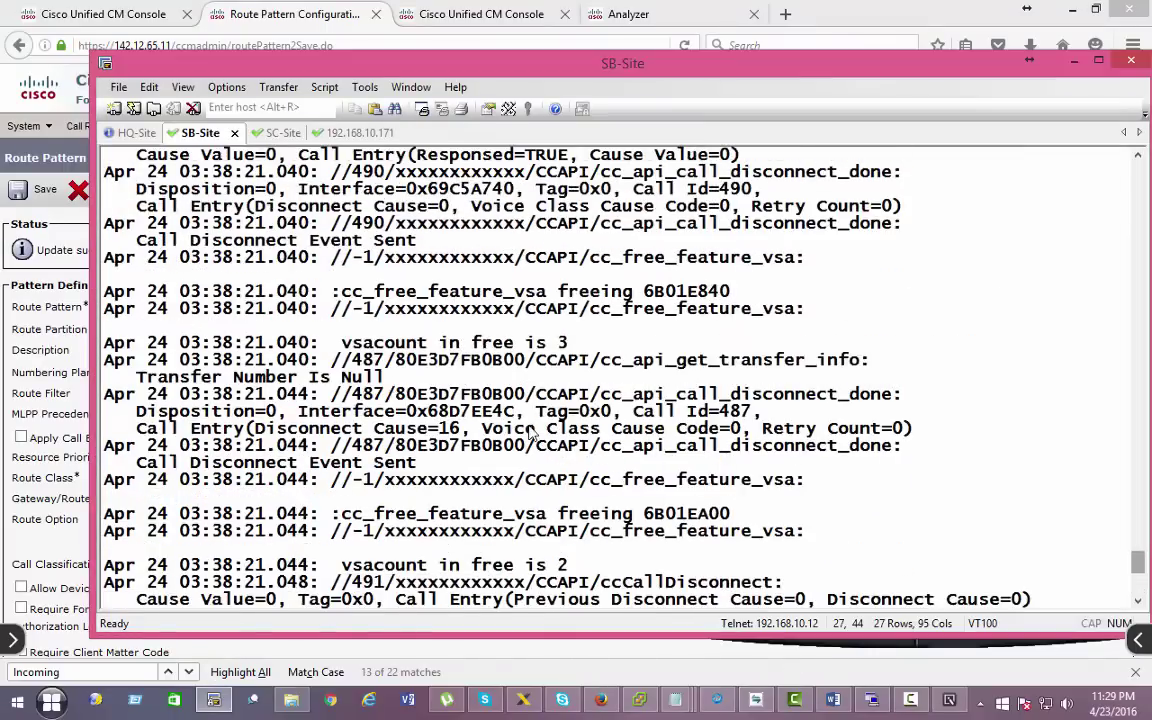
{"action": "scroll", "coordinate": [533, 430], "scroll_direction": "down", "scroll_amount": 8}
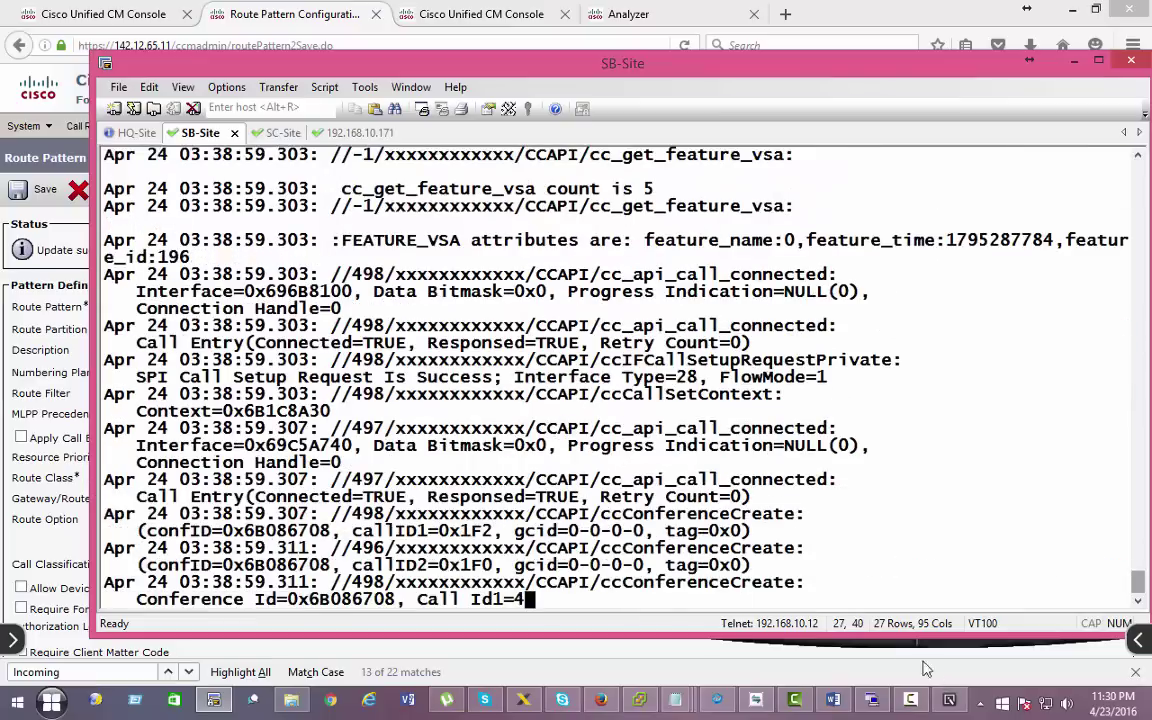
On Cisco IP Communicator, place test calls to the seven-digit local number with the 9 prefix and end the last one.
{"action": "type", "text": "952522"}
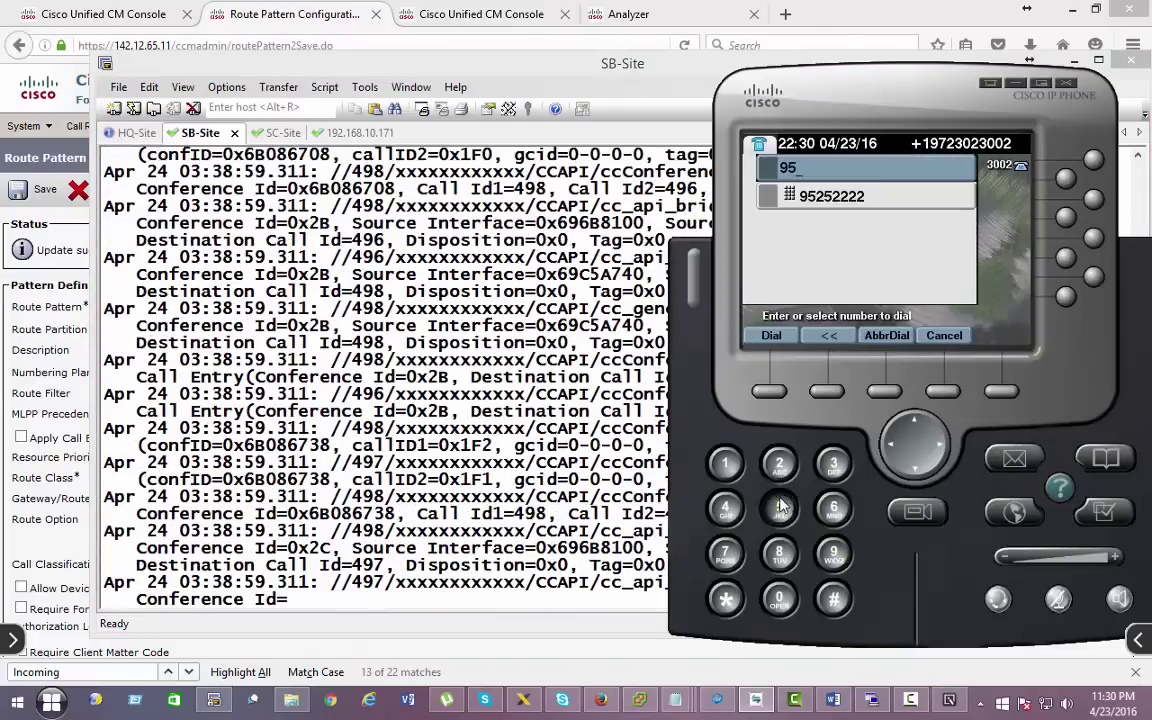
{"action": "left_click", "coordinate": [779, 466]}
{"action": "left_click", "coordinate": [779, 466]}
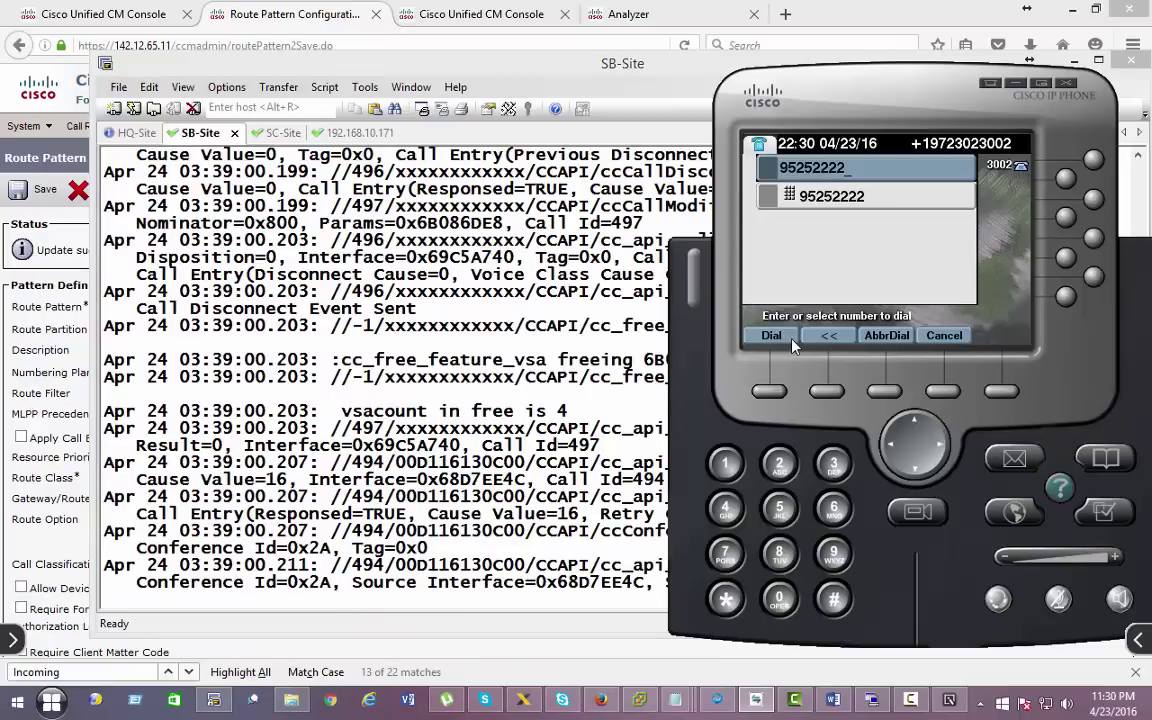
{"action": "left_click", "coordinate": [771, 336]}
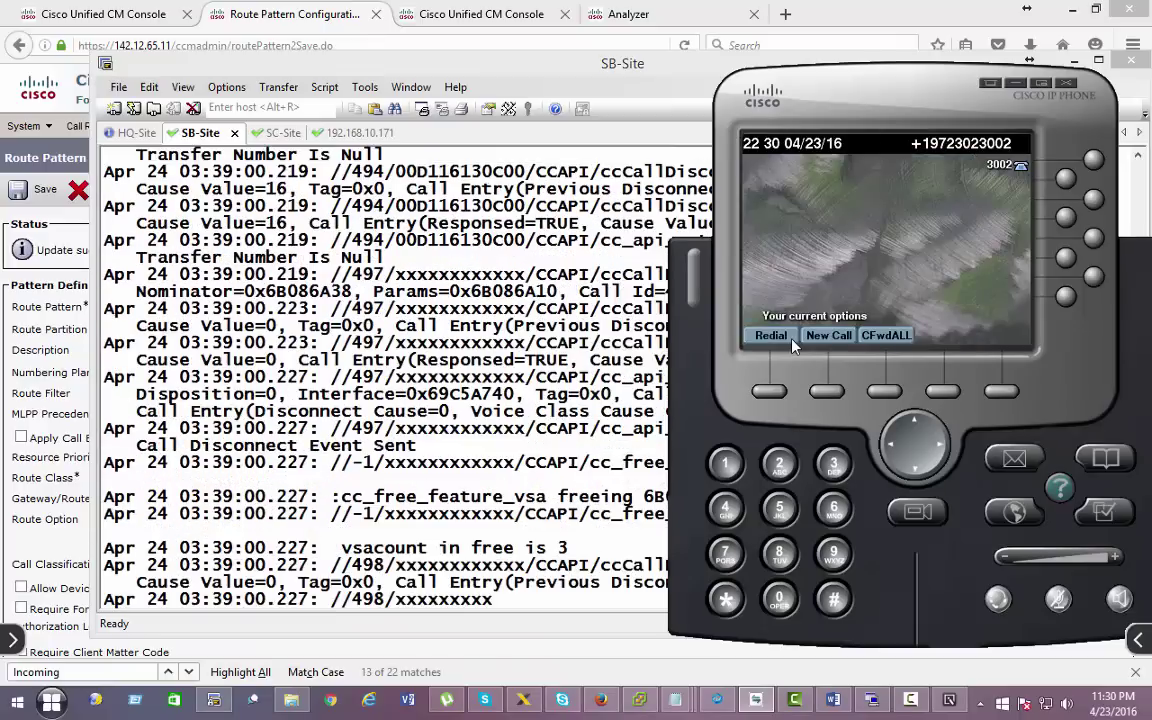
{"action": "left_click", "coordinate": [791, 343]}
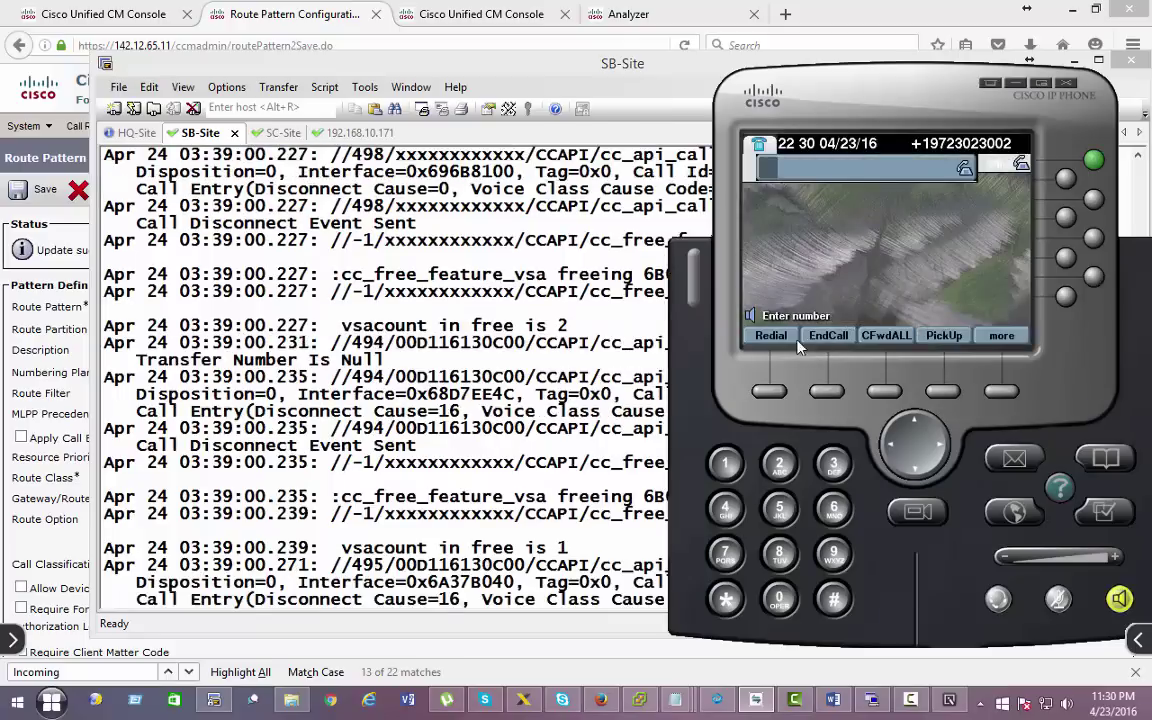
{"action": "left_click", "coordinate": [829, 336]}
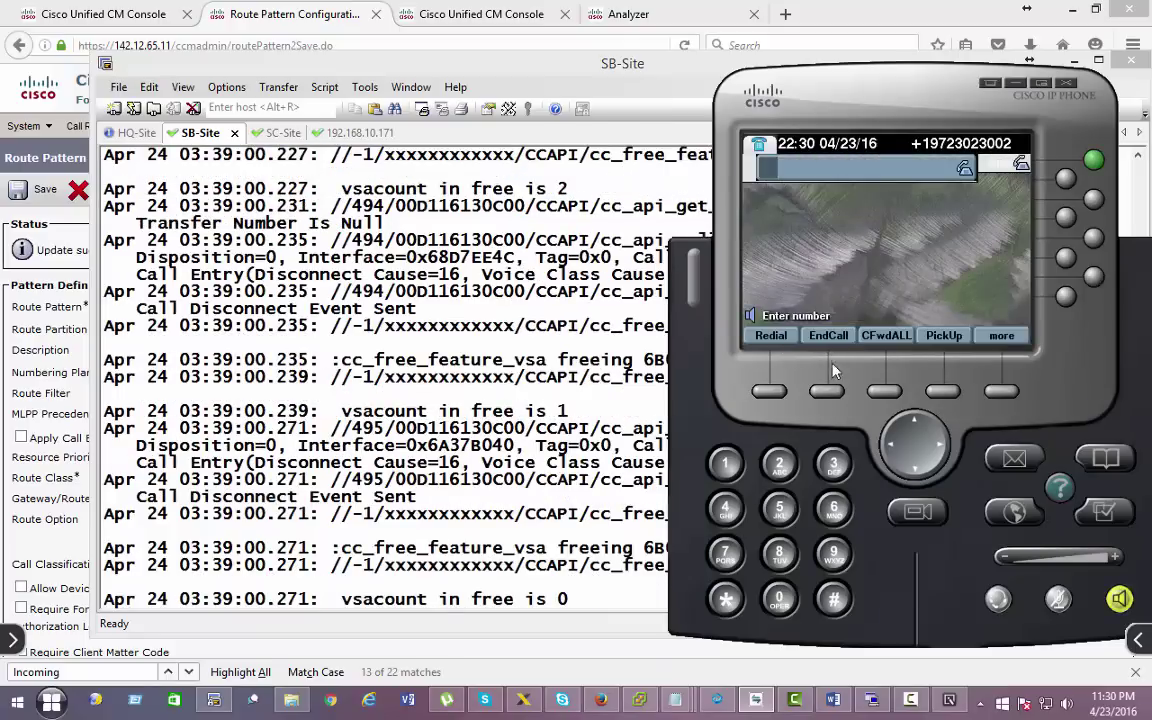
{"action": "type", "text": "9525"}
{"action": "type", "text": "2222"}
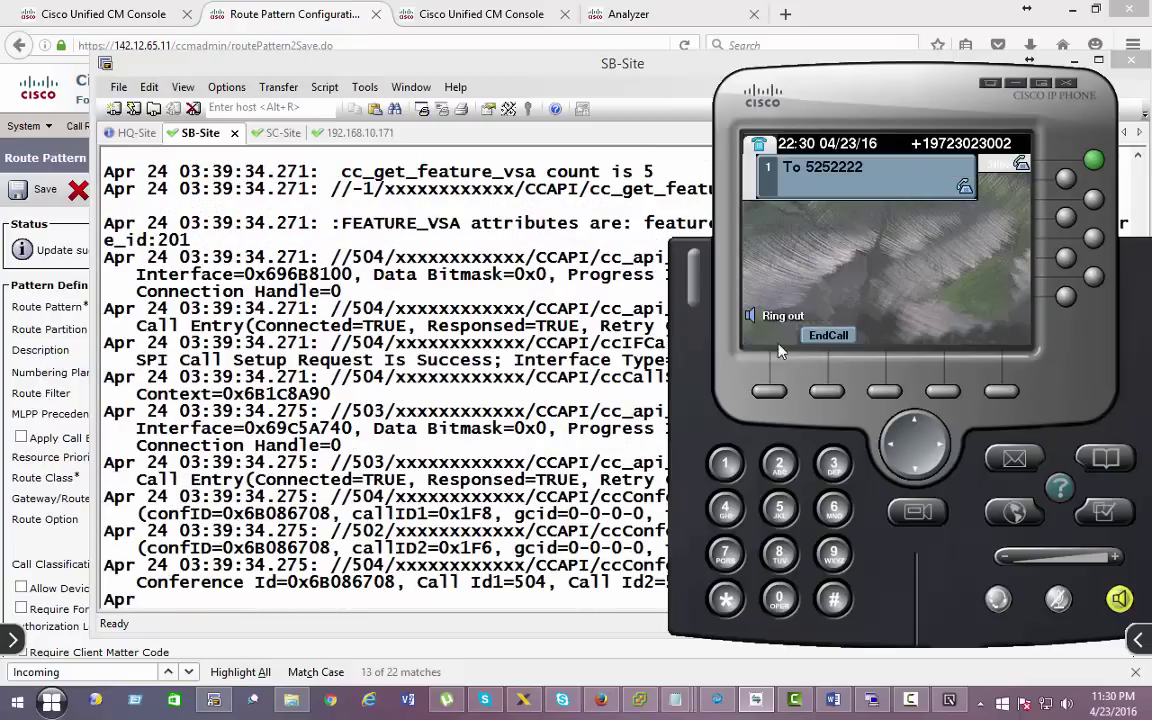
{"action": "left_click", "coordinate": [828, 335]}
In the SB-Site session, turn off all debugging with u all and enable ISDN signalling tracing with debug isdn q931.
{"action": "left_click", "coordinate": [550, 415]}
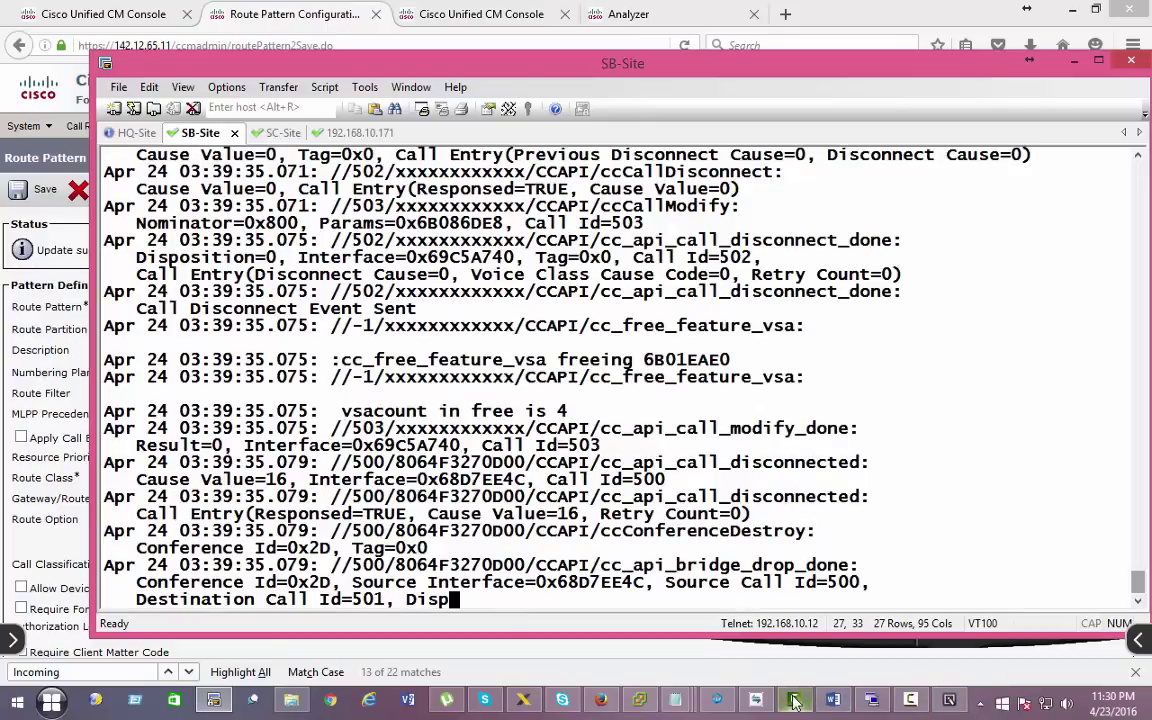
{"action": "mouse_move", "coordinate": [912, 703]}
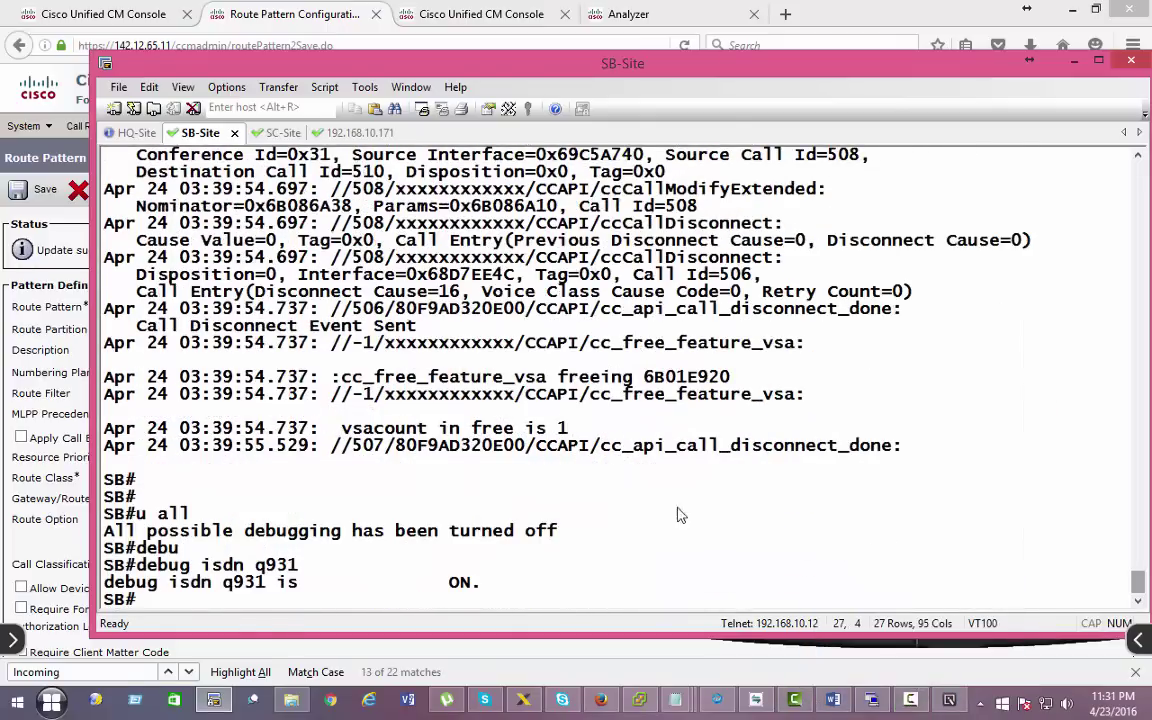
Switch to Cisco Unified CM Administration, reopen the \+.! route pattern and check its external phone number mask option.
{"action": "left_click", "coordinate": [3, 407]}
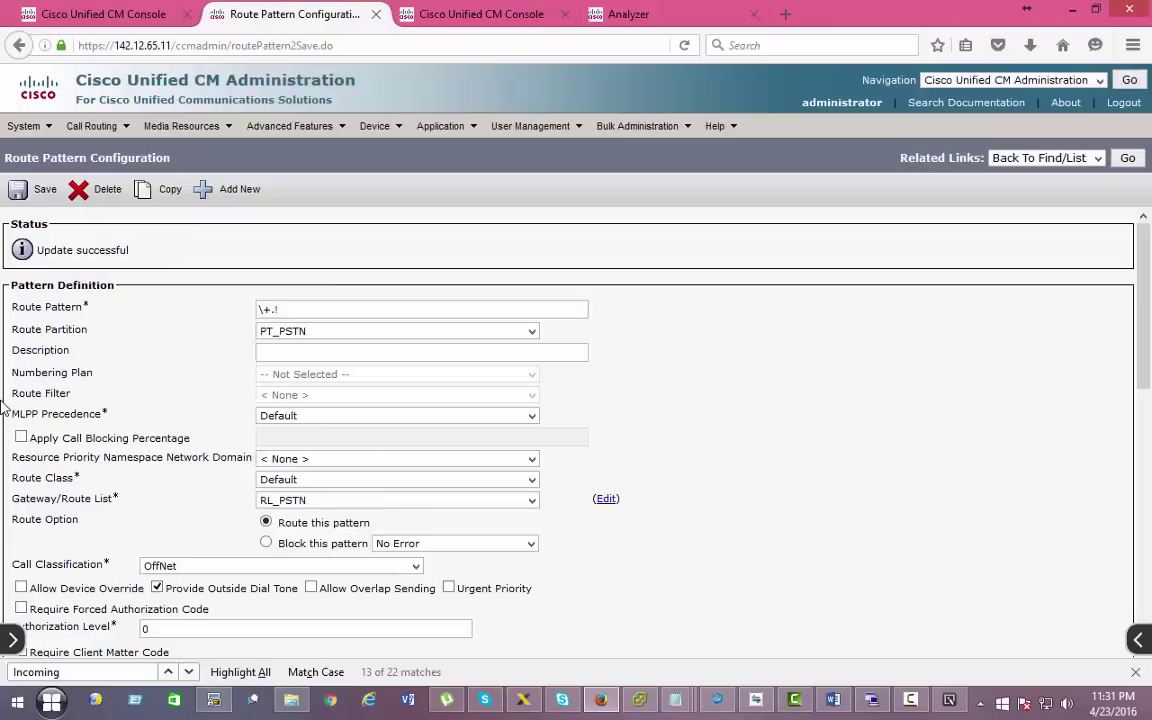
{"action": "left_click", "coordinate": [72, 124]}
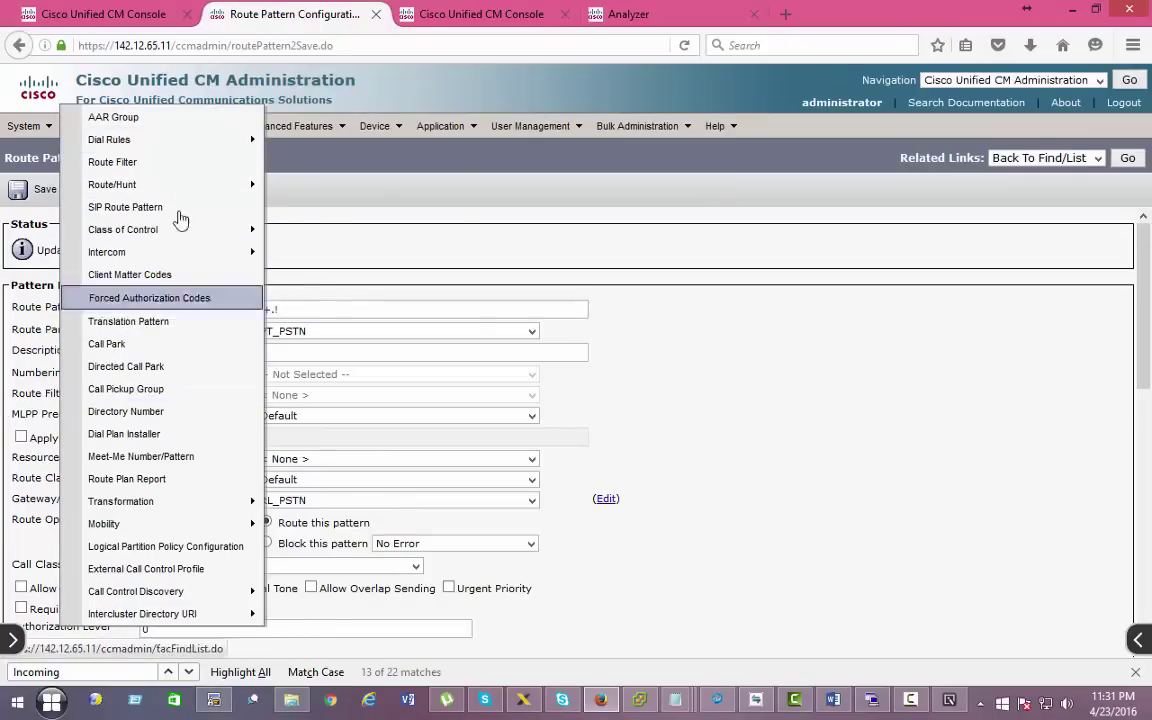
{"action": "mouse_move", "coordinate": [200, 185]}
{"action": "left_click", "coordinate": [310, 234]}
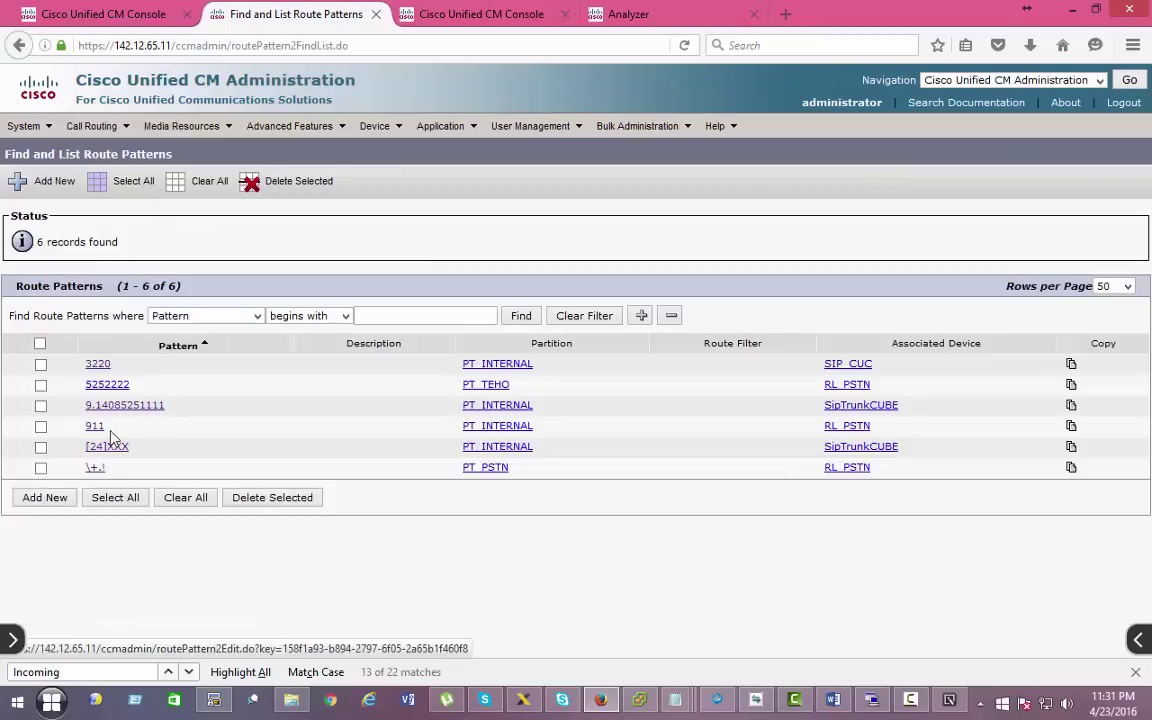
{"action": "double_click", "coordinate": [95, 467]}
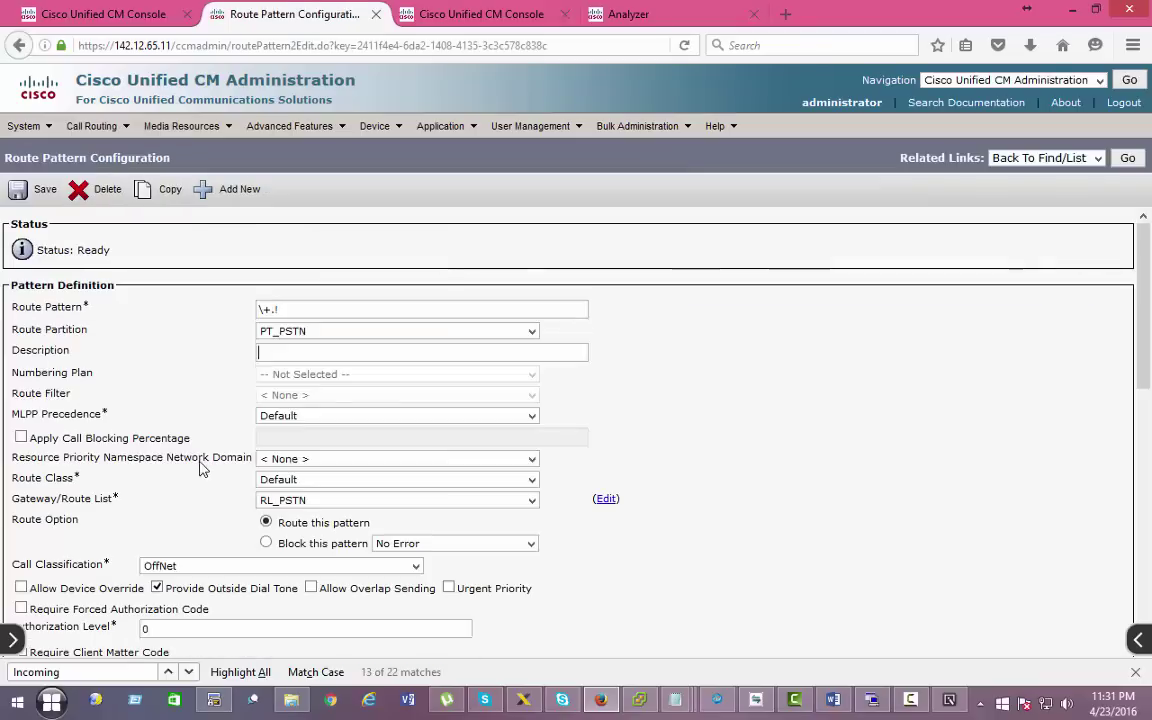
{"action": "scroll", "coordinate": [200, 465], "scroll_direction": "down", "scroll_amount": 5}
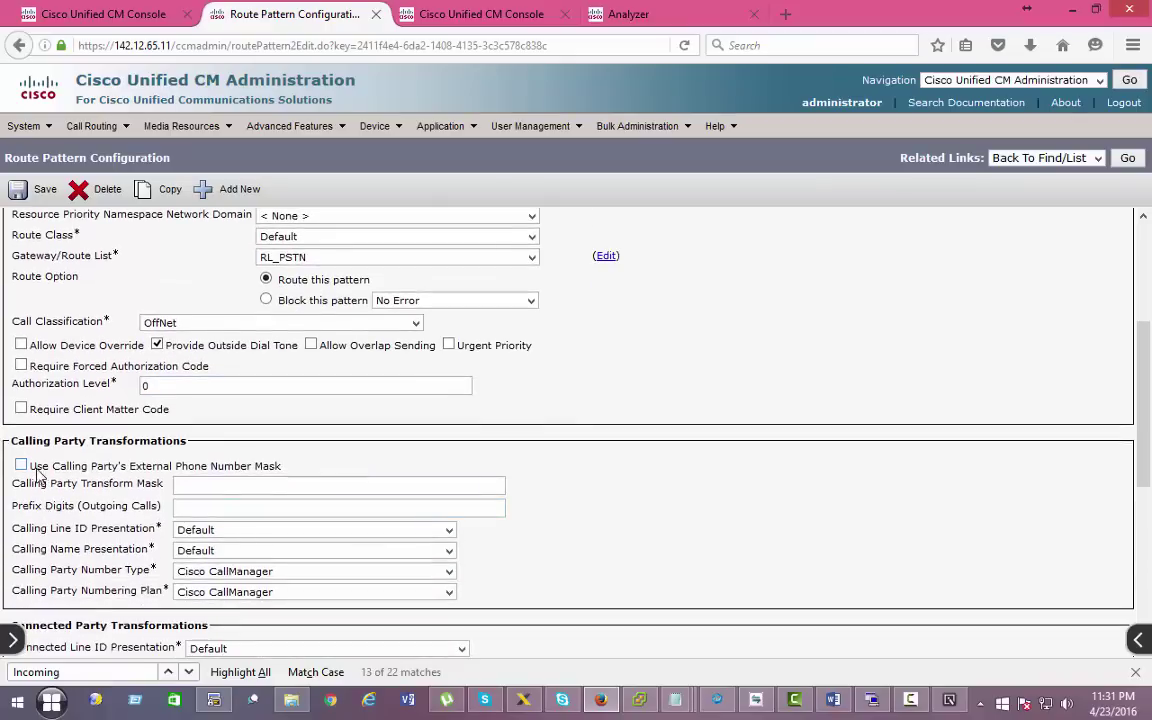
{"action": "left_click_drag", "start_coordinate": [35, 466], "coordinate": [275, 480]}
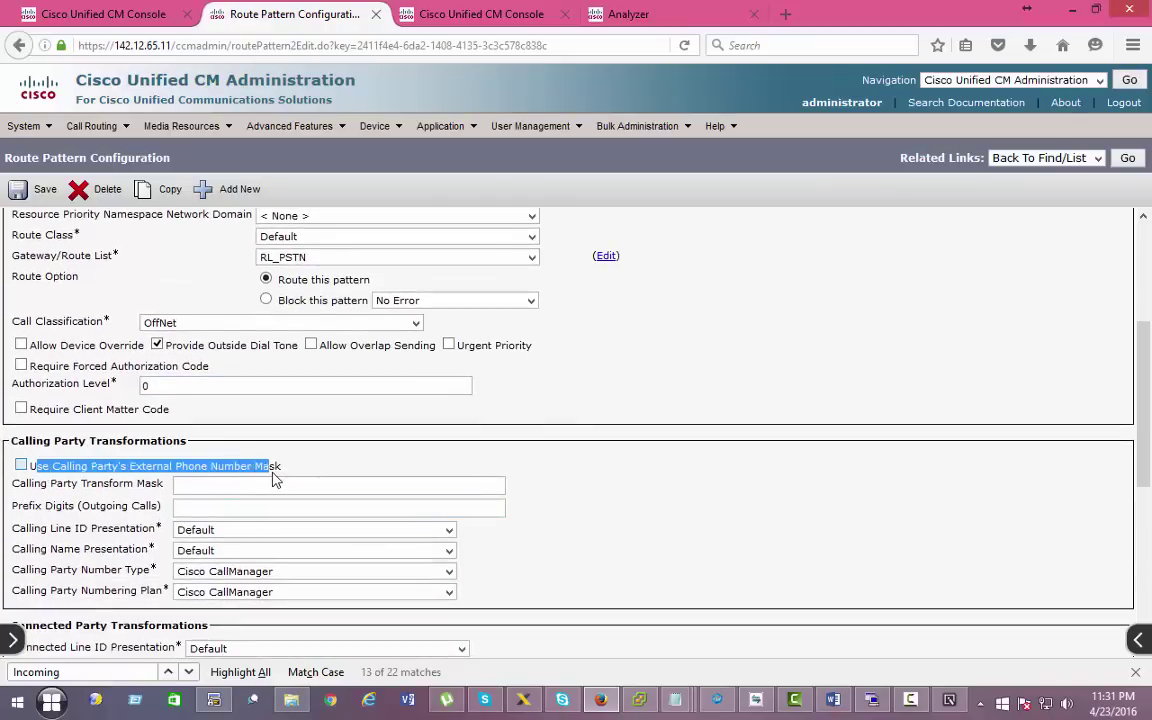
{"action": "left_click", "coordinate": [367, 456]}
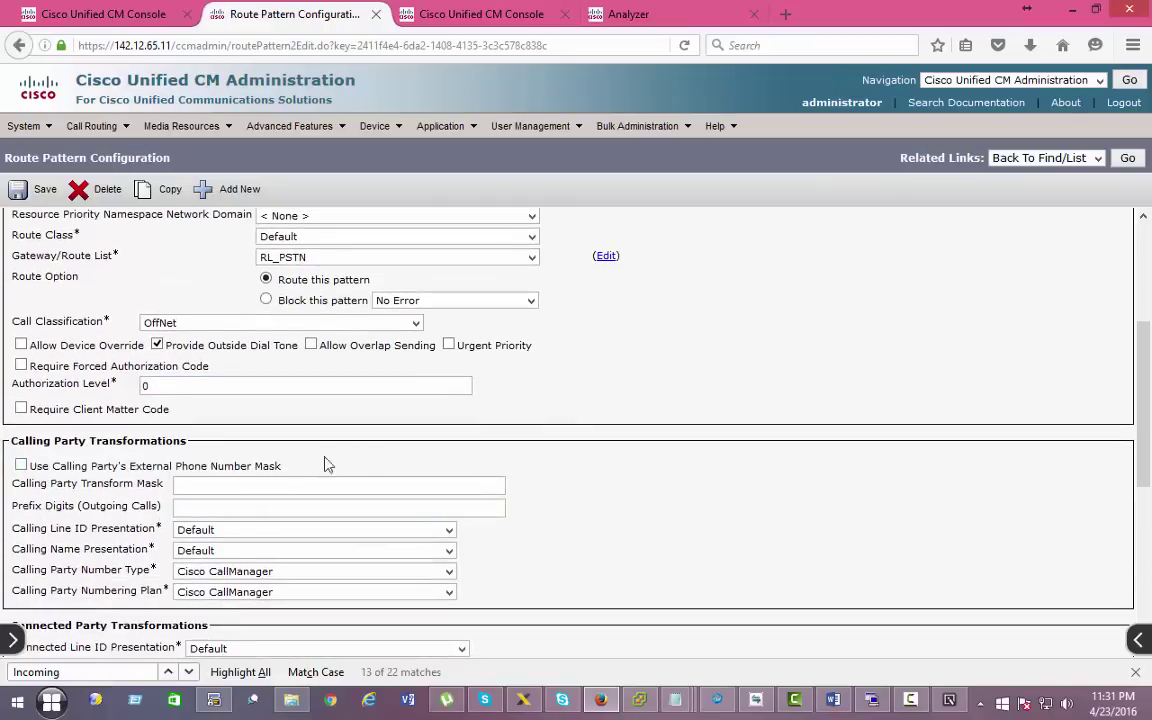
Return to the SB-Site session and add blank prompt lines to separate the upcoming debug output.
{"action": "left_click", "coordinate": [213, 701]}
{"action": "key", "text": "Return"}
{"action": "key", "text": "Return"}
{"action": "key", "text": "Return"}
{"action": "key", "text": "Return"}
{"action": "key", "text": "Return"}
{"action": "key", "text": "Return"}
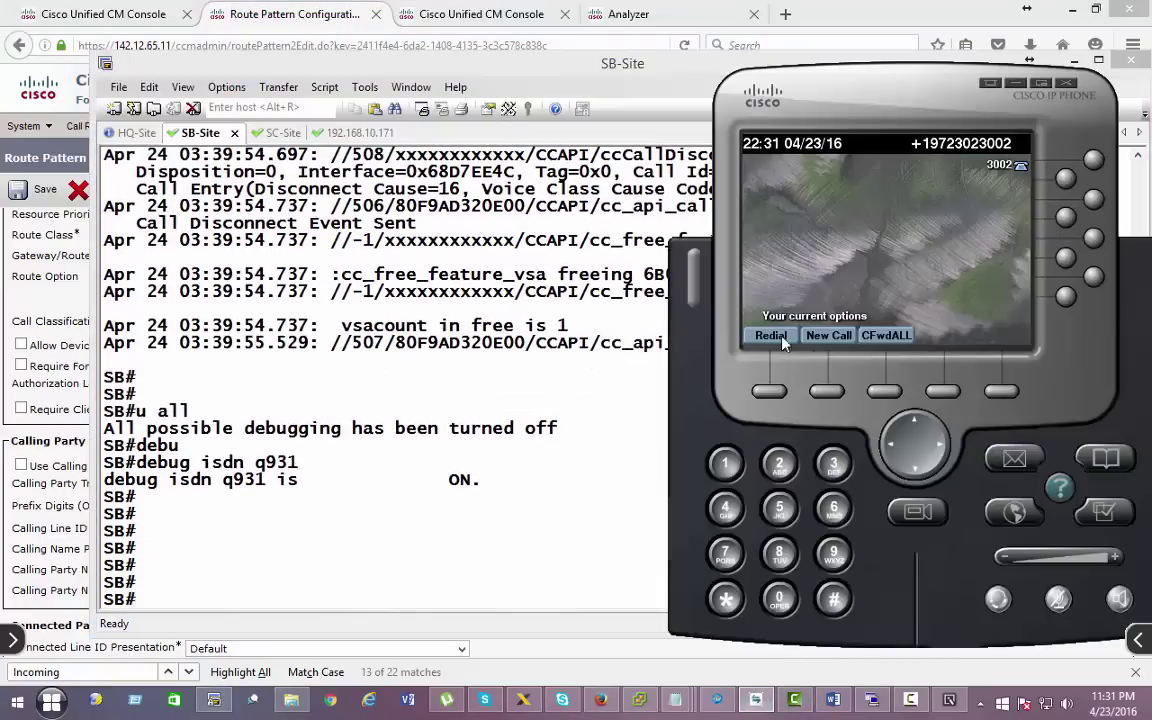
Redial the local number from the soft phone, end the call and check the calling party number in the Q931 SETUP trace.
{"action": "left_click", "coordinate": [771, 336]}
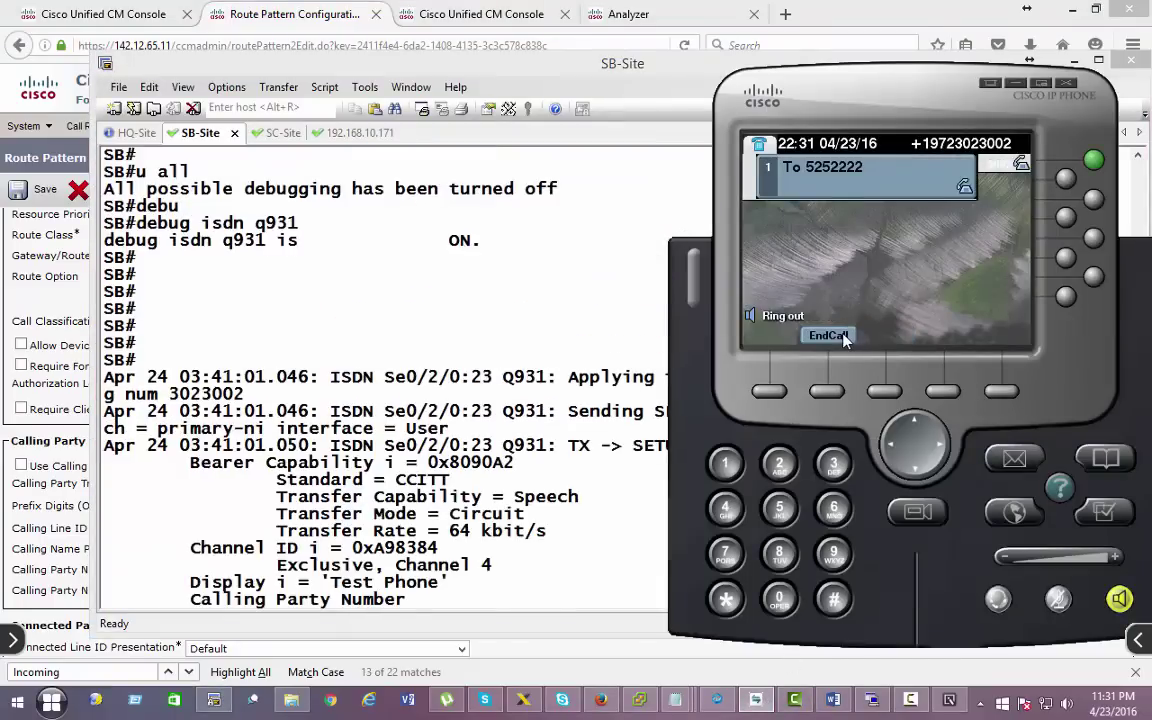
{"action": "left_click", "coordinate": [845, 337]}
{"action": "left_click", "coordinate": [563, 478]}
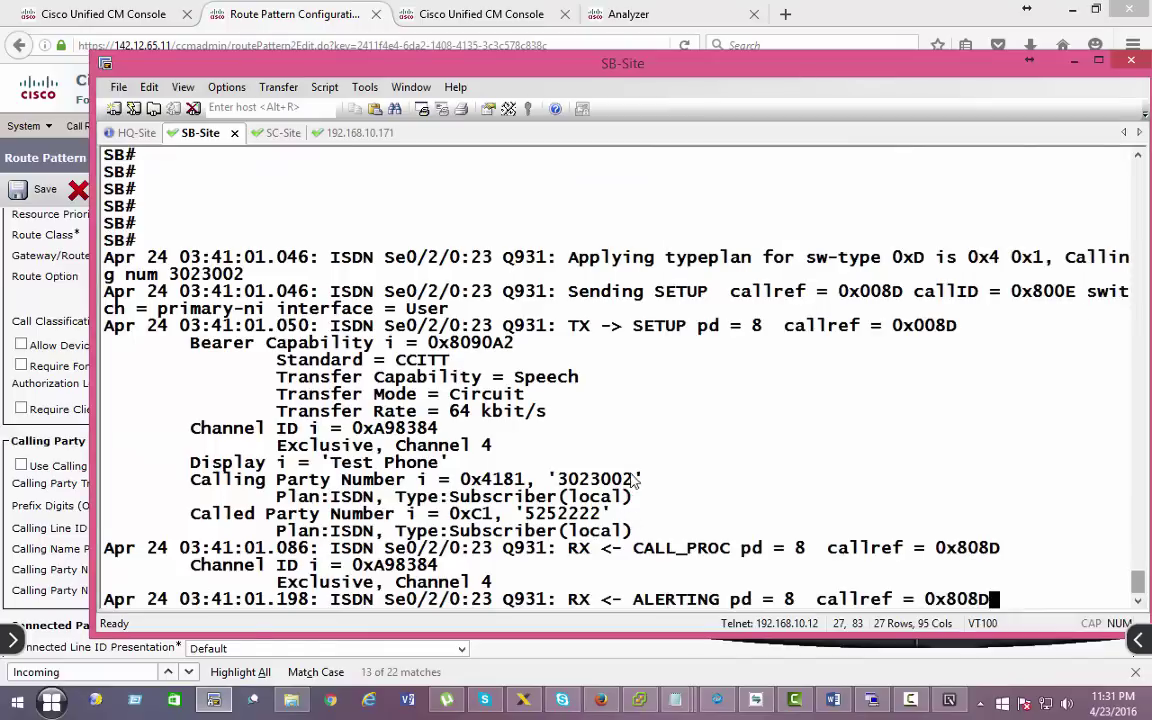
{"action": "double_click", "coordinate": [560, 480]}
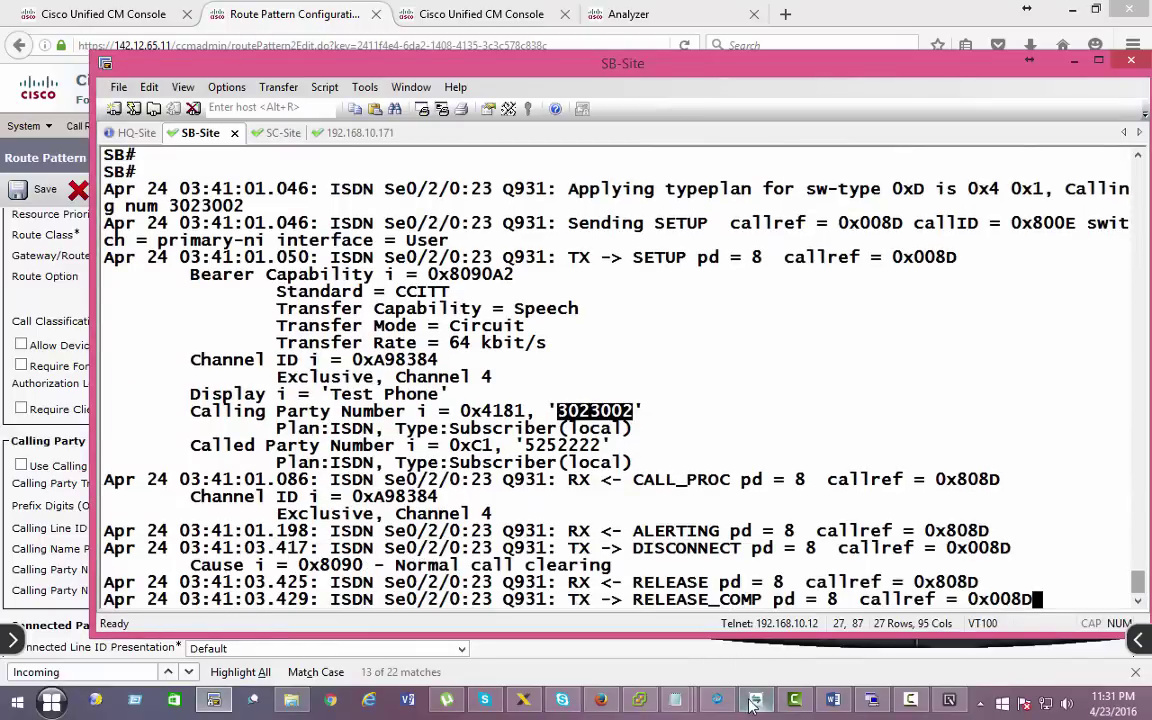
Switch to the soft phone and dial the Site B long-distance number with the 91 prefix.
{"action": "key", "text": "alt+Tab"}
{"action": "left_click", "coordinate": [826, 358]}
{"action": "type", "text": "91"}
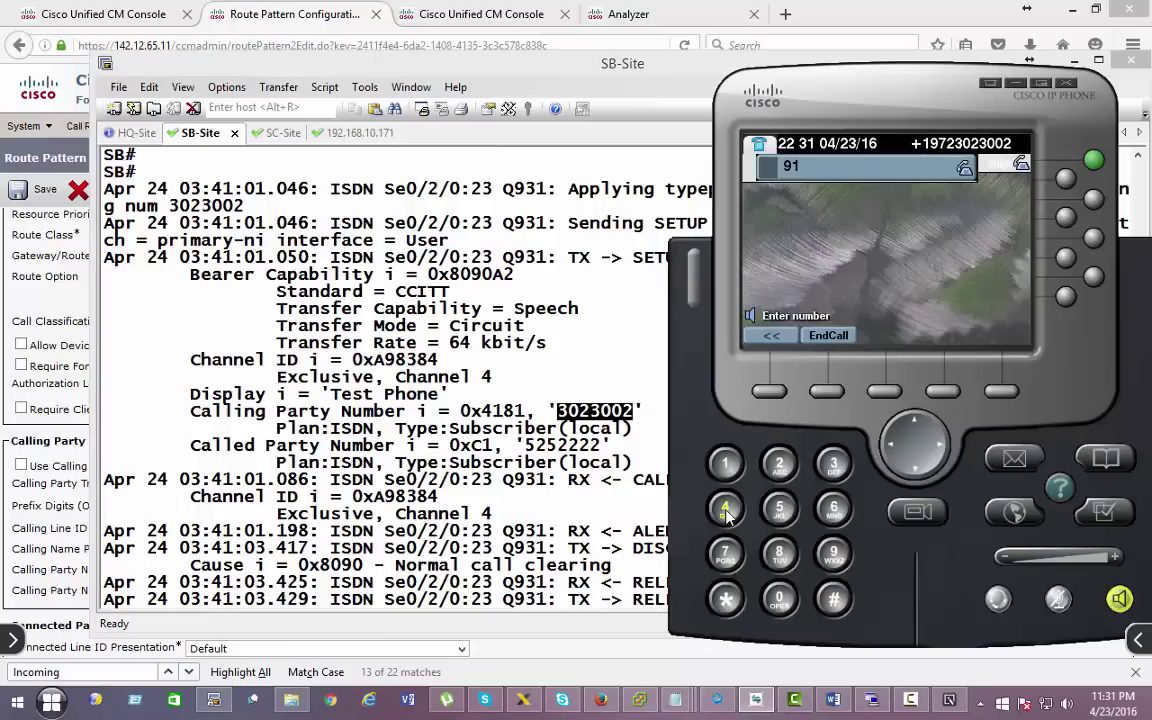
{"action": "type", "text": "97252522"}
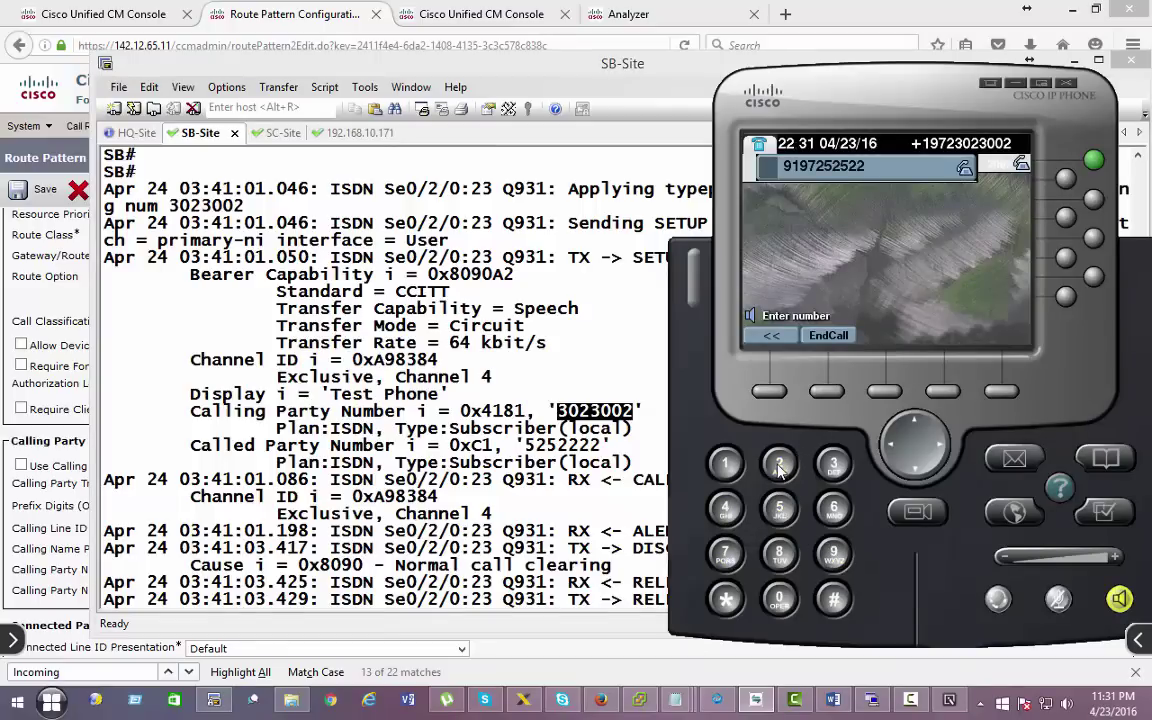
{"action": "type", "text": "22"}
{"action": "key", "text": "Return"}
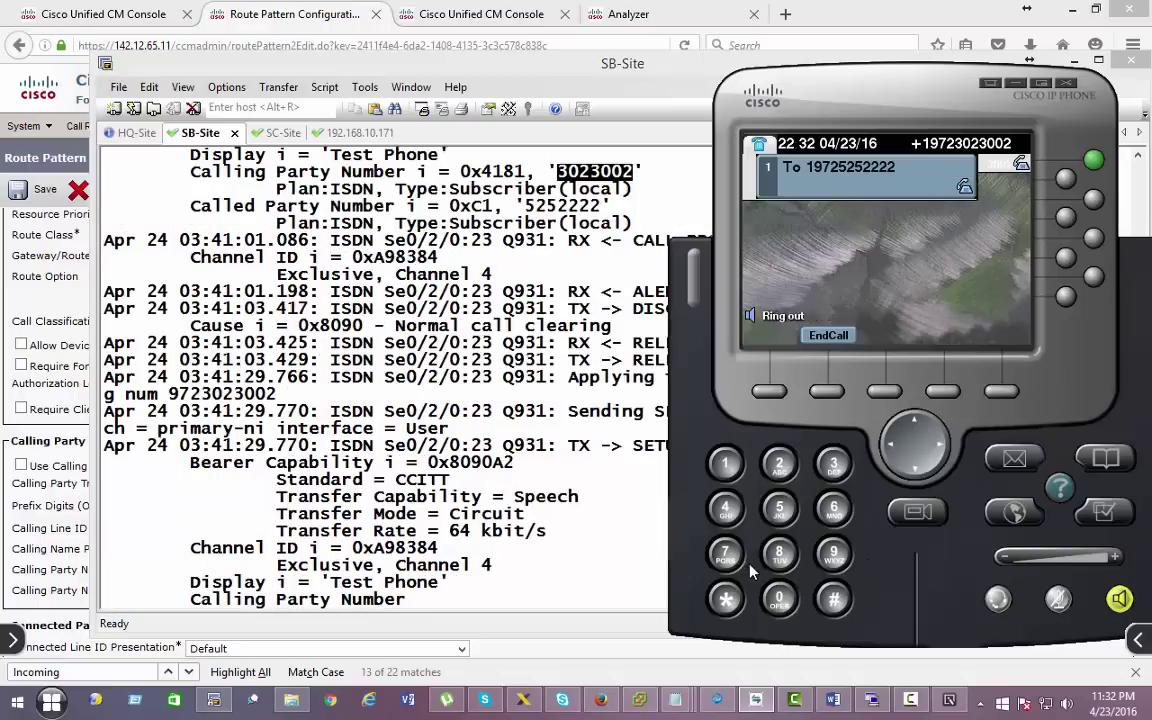
In the SB-Site Q931 SETUP trace, check the calling party number and the number types of both parties.
{"action": "left_click", "coordinate": [671, 490]}
{"action": "left_click_drag", "start_coordinate": [672, 490], "coordinate": [555, 481]}
{"action": "double_click", "coordinate": [560, 513]}
{"action": "double_click", "coordinate": [492, 497]}
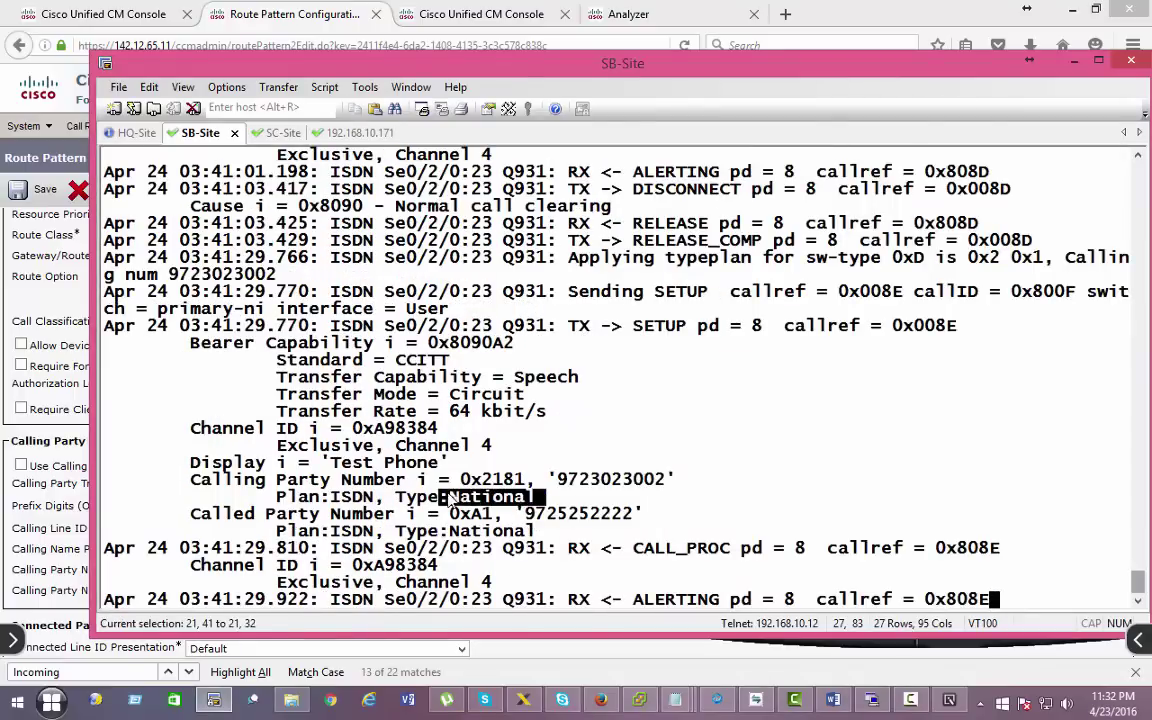
{"action": "double_click", "coordinate": [492, 531]}
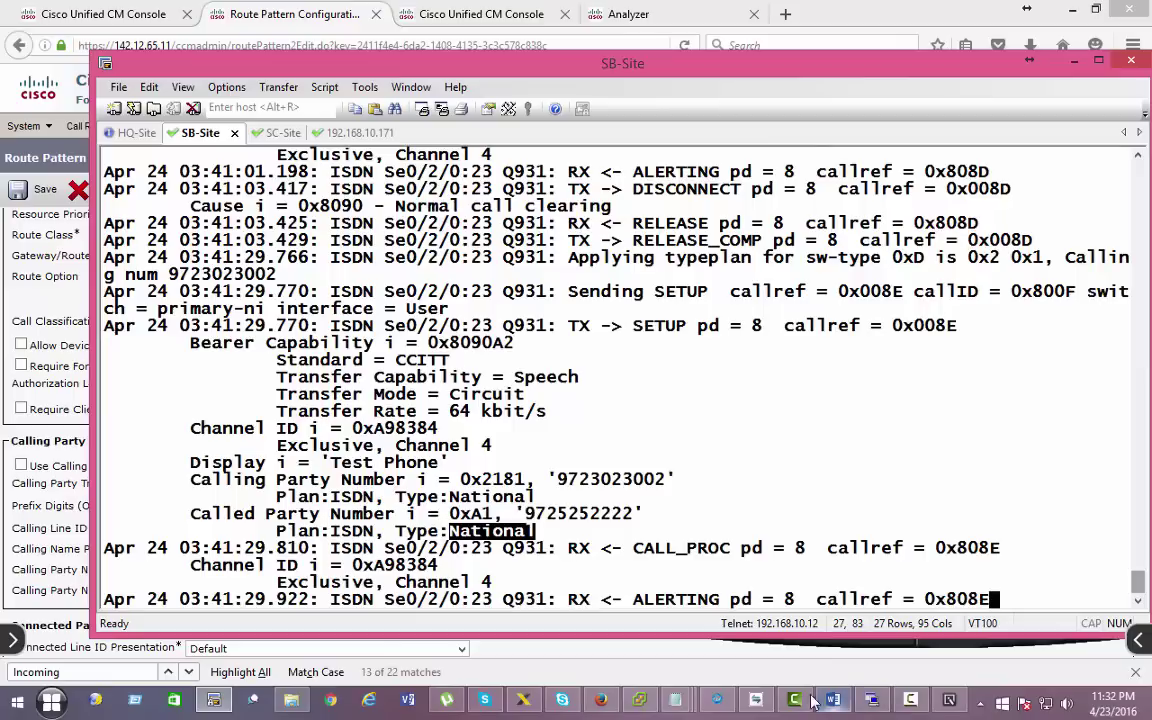
End the long-distance call and add blank prompt lines in the SB-Site session to separate the debug output.
{"action": "left_click", "coordinate": [872, 699]}
{"action": "left_click", "coordinate": [575, 430]}
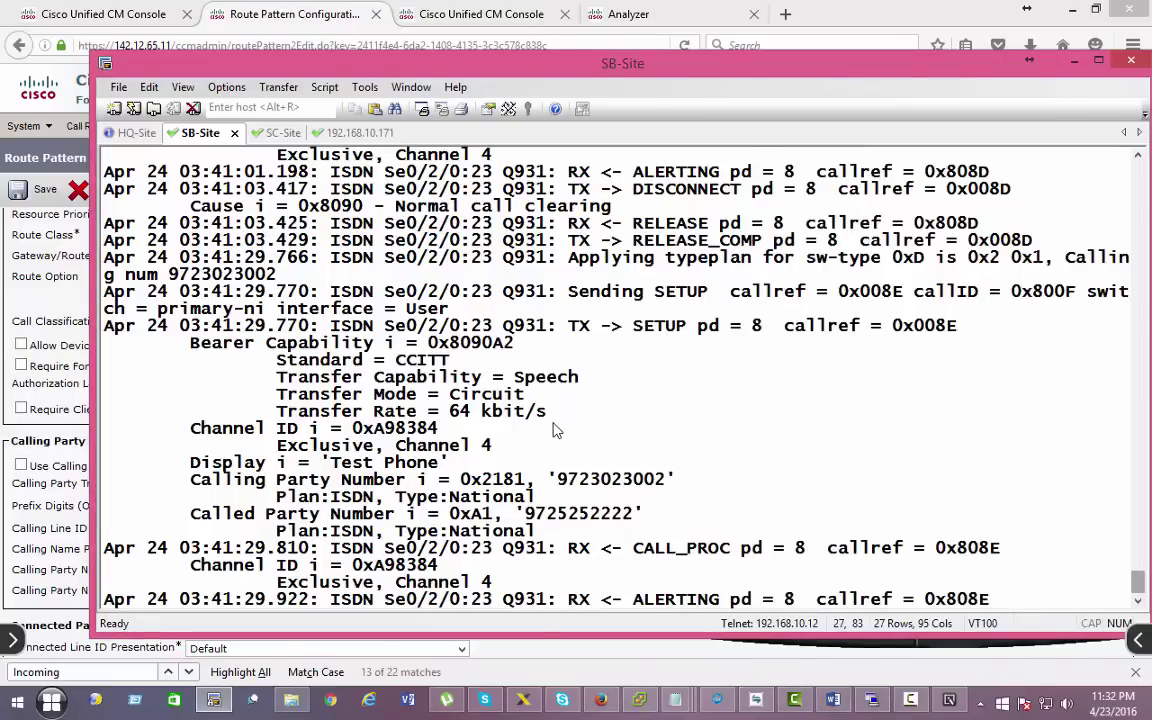
{"action": "key", "text": "Return"}
{"action": "key", "text": "Return"}
{"action": "key", "text": "Return"}
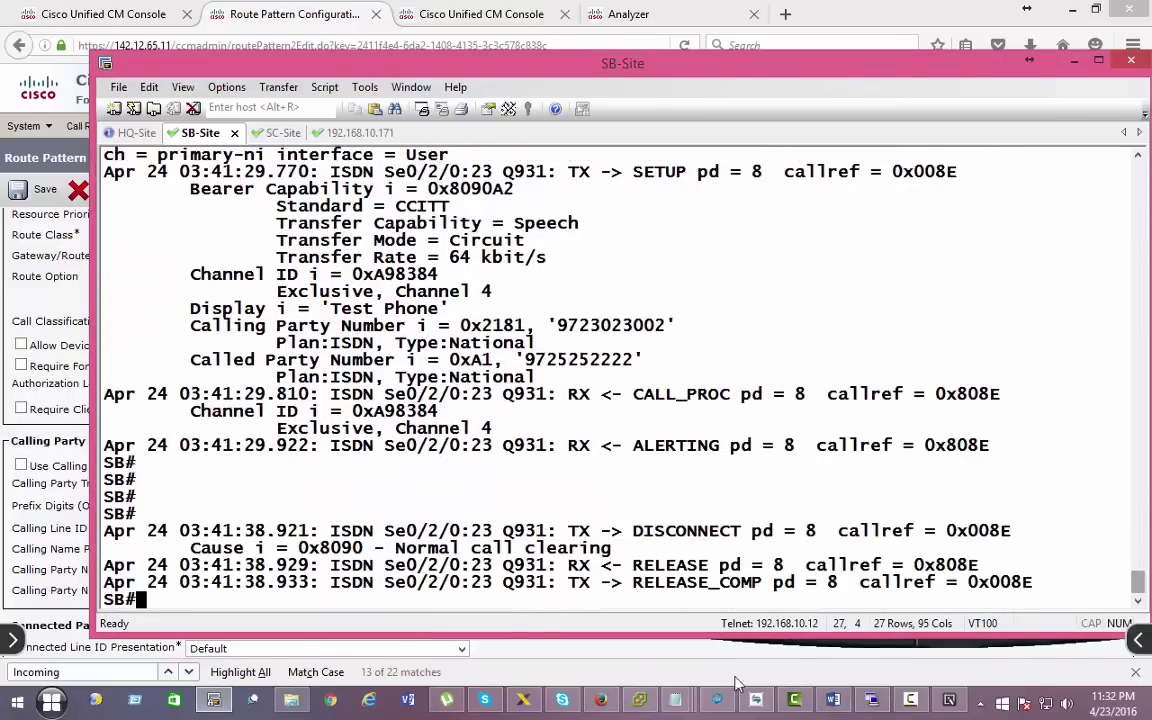
On the soft phone, open the Missed Calls directory and highlight the international call at the head of the list.
{"action": "left_click", "coordinate": [872, 699]}
{"action": "left_click", "coordinate": [1100, 457]}
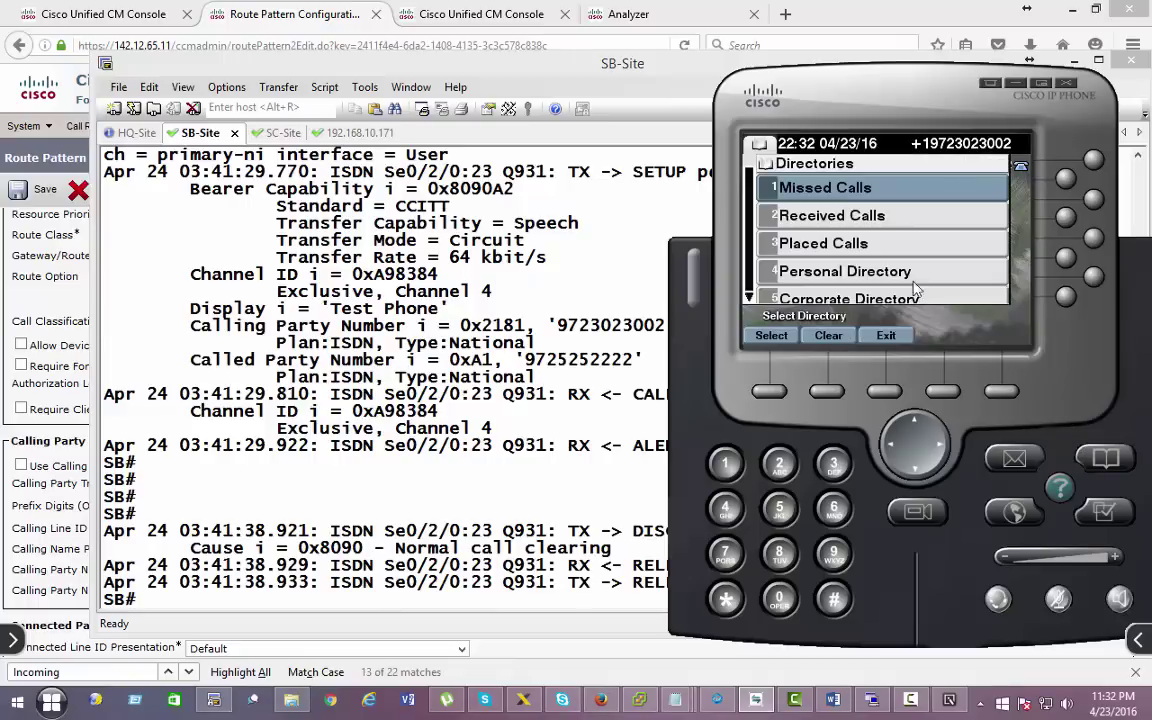
{"action": "left_click", "coordinate": [810, 192]}
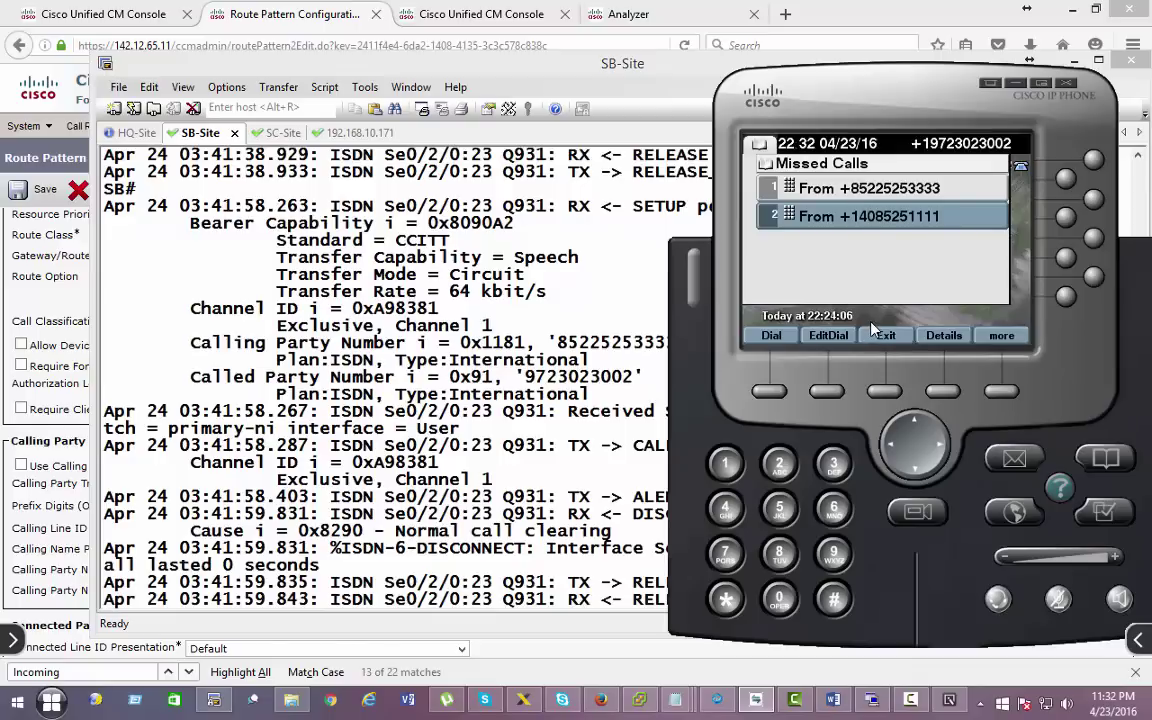
{"action": "left_click", "coordinate": [859, 189]}
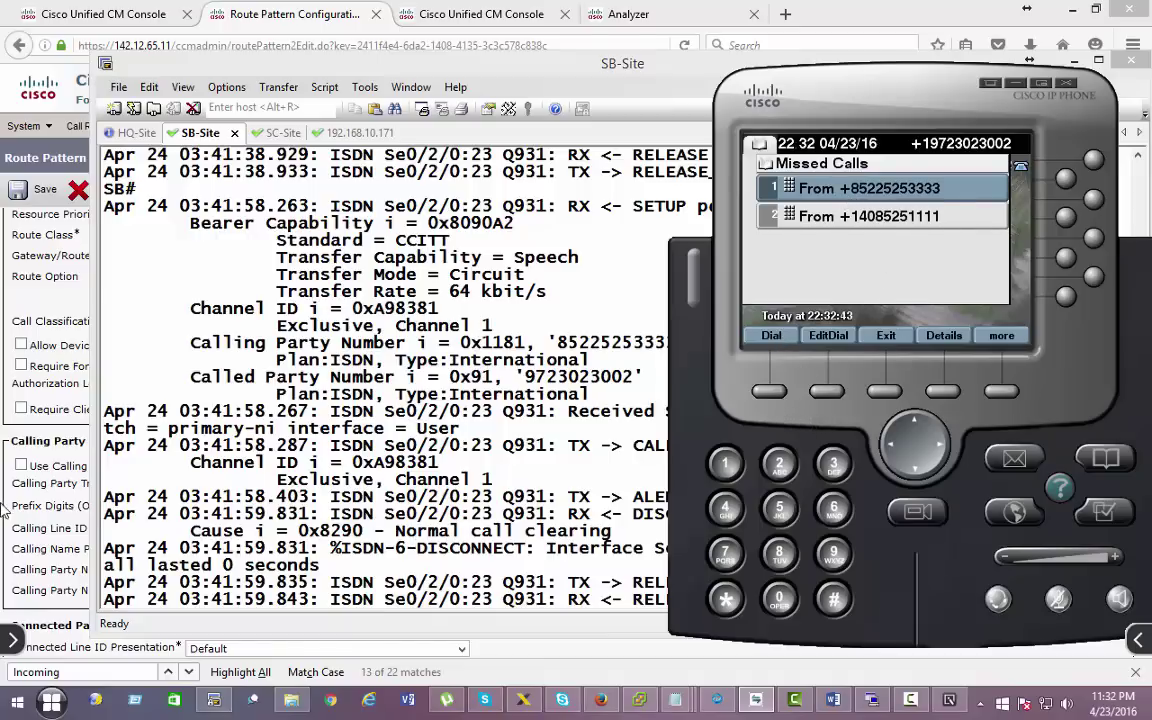
Switch to Cisco Unified CM Administration and open the list of translation patterns.
{"action": "left_click", "coordinate": [80, 460]}
{"action": "left_click", "coordinate": [91, 126]}
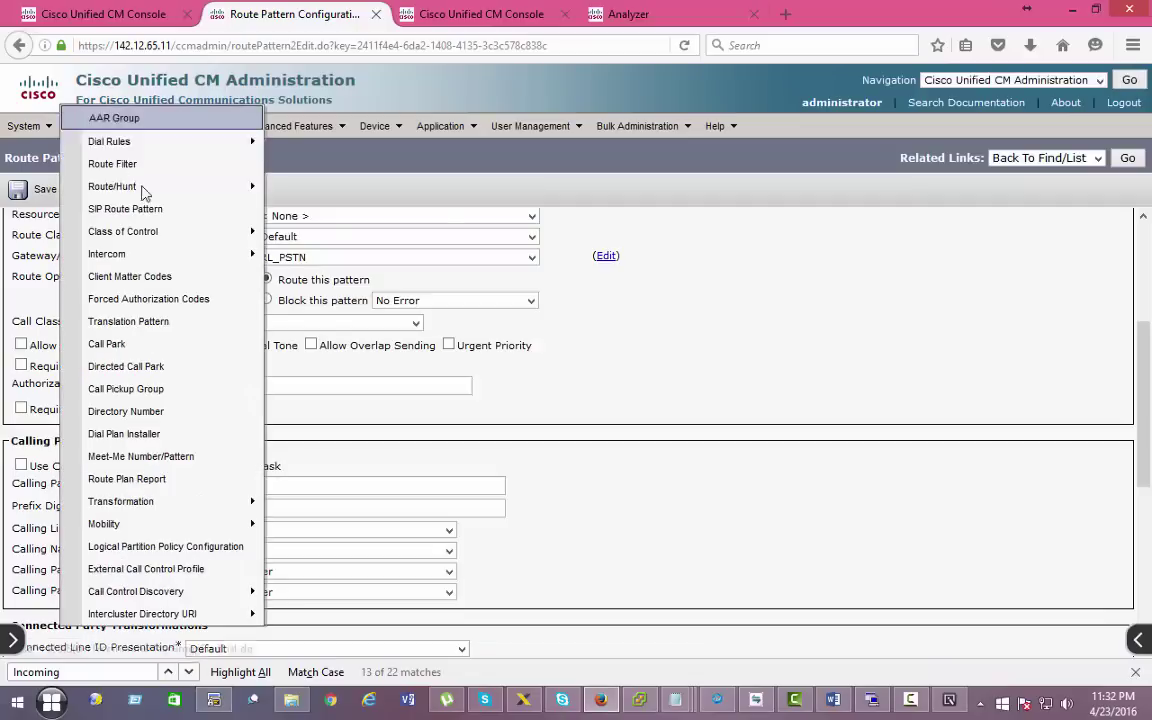
{"action": "left_click", "coordinate": [186, 322]}
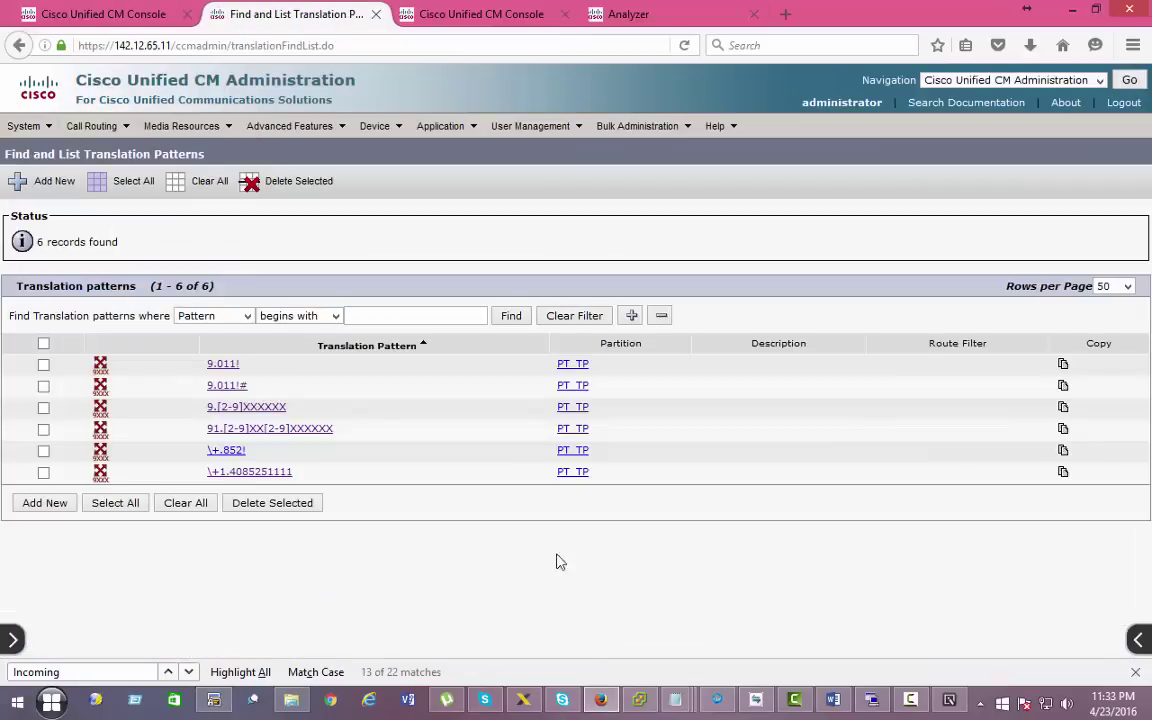
Draw red annotations linking the soft phone's missed international number and Dial option to the \+.852! translation pattern, and leave drawing mode.
{"action": "left_click", "coordinate": [793, 692]}
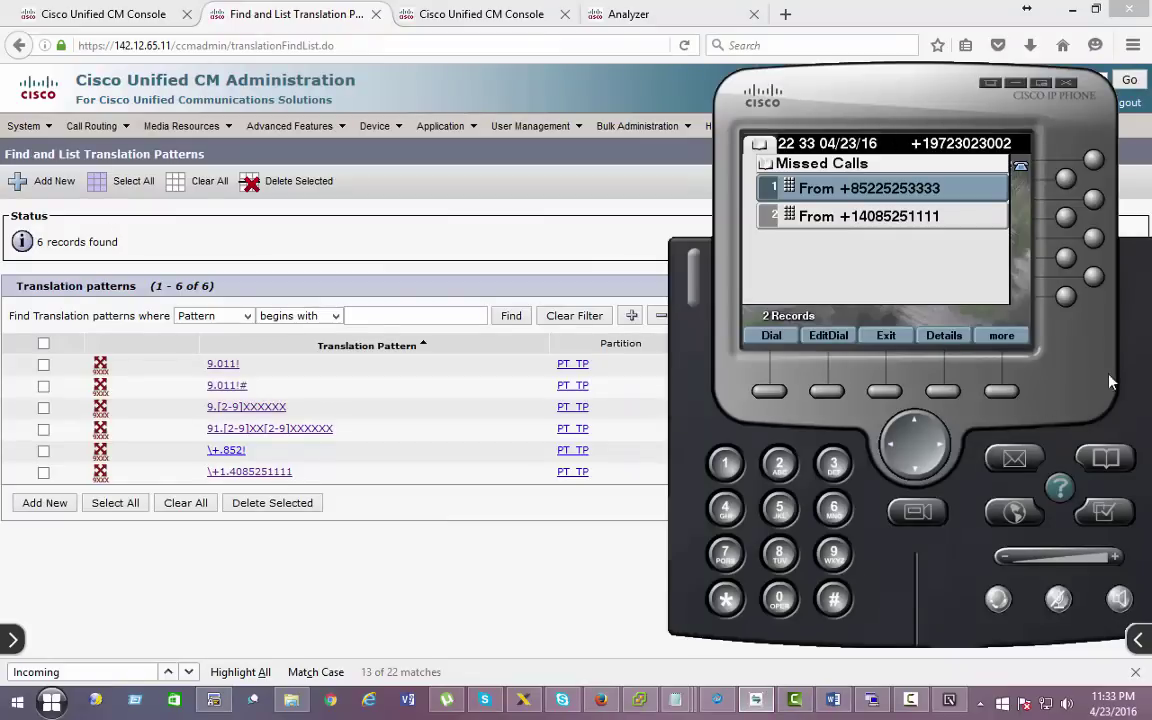
{"action": "mouse_move", "coordinate": [1132, 320]}
{"action": "left_click", "coordinate": [1095, 272]}
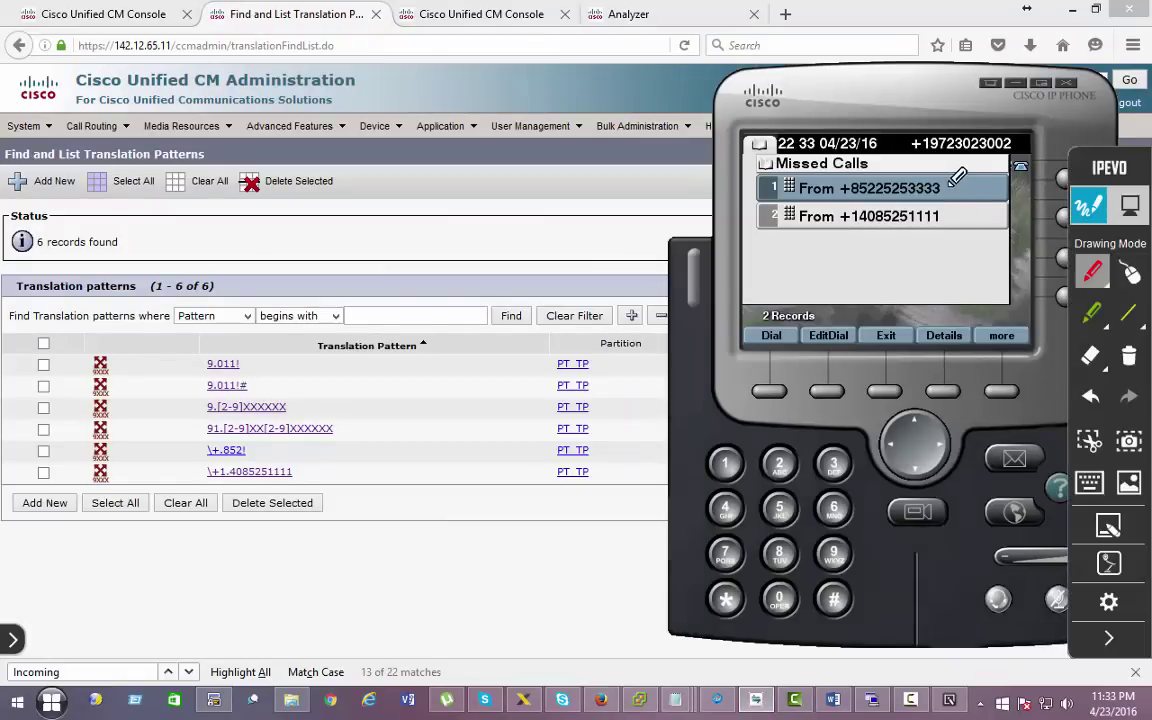
{"action": "left_click_drag", "start_coordinate": [940, 180], "coordinate": [950, 185]}
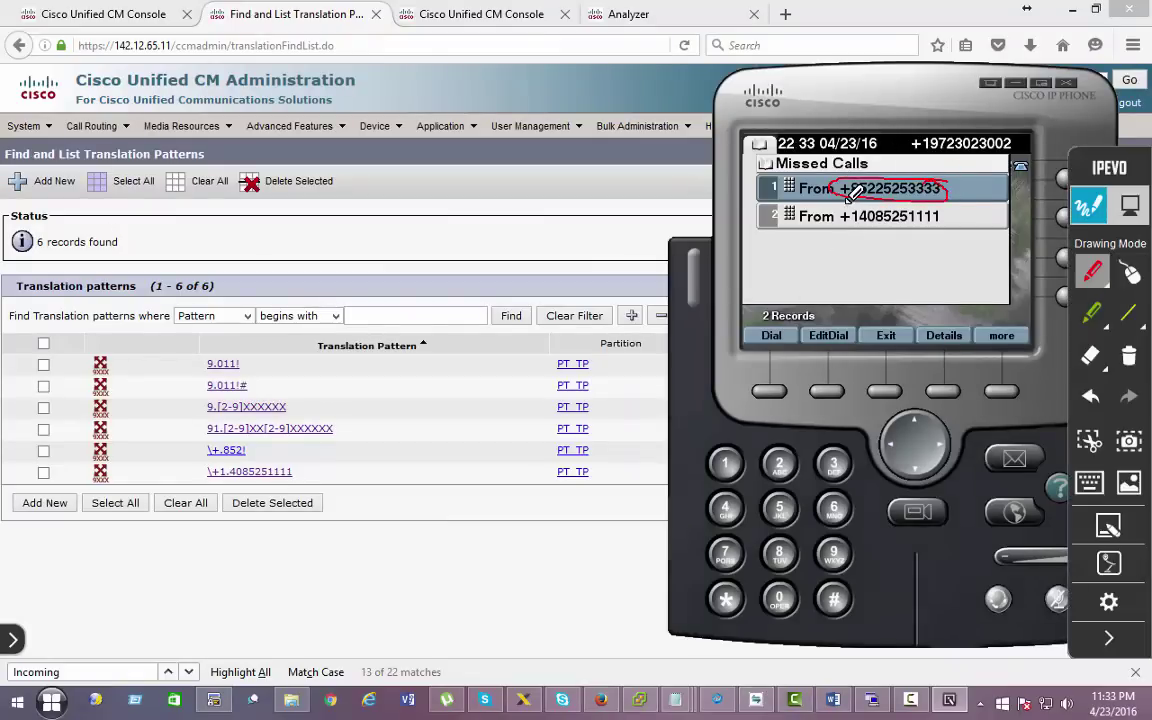
{"action": "mouse_move", "coordinate": [834, 202]}
{"action": "left_mouse_down"}
{"action": "mouse_move", "coordinate": [748, 320]}
{"action": "mouse_move", "coordinate": [786, 316]}
{"action": "mouse_move", "coordinate": [680, 322]}
{"action": "mouse_move", "coordinate": [375, 395]}
{"action": "mouse_move", "coordinate": [255, 450]}
{"action": "left_mouse_up"}
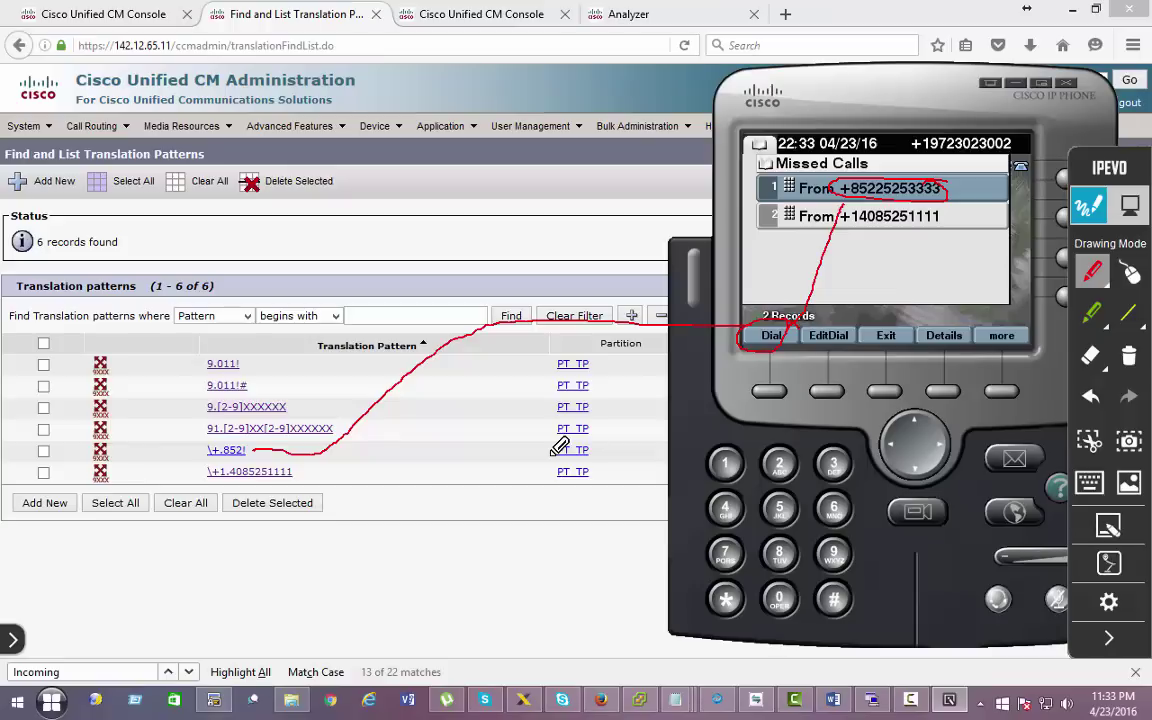
{"action": "left_click", "coordinate": [1130, 274]}
{"action": "left_click", "coordinate": [399, 391]}
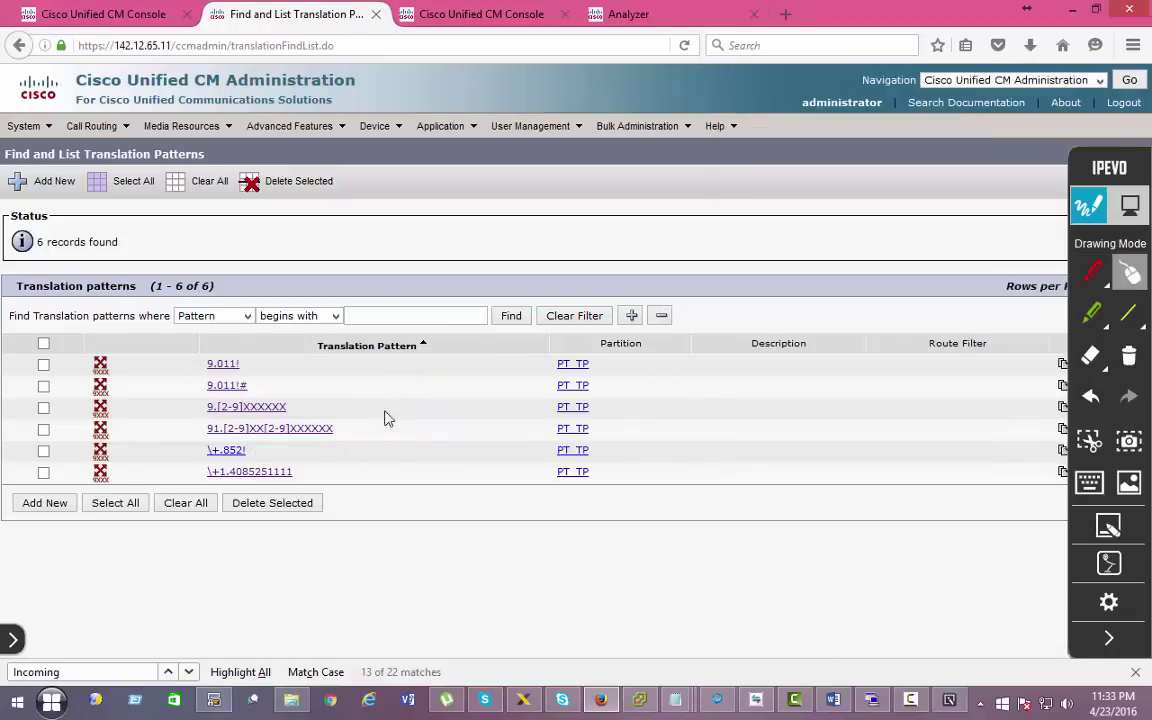
Open the \+.852! translation pattern, check its called party prefix digits and set the Called Party Number Type to International.
{"action": "left_click", "coordinate": [222, 452]}
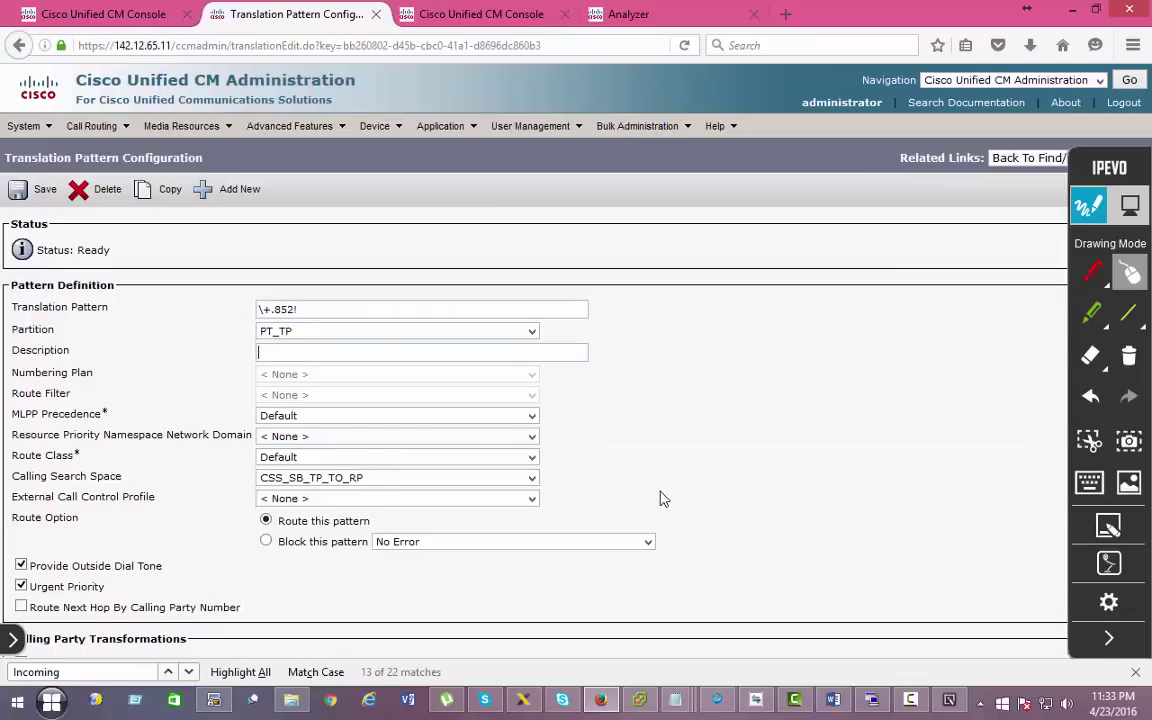
{"action": "scroll", "coordinate": [660, 497], "scroll_direction": "down", "scroll_amount": 6}
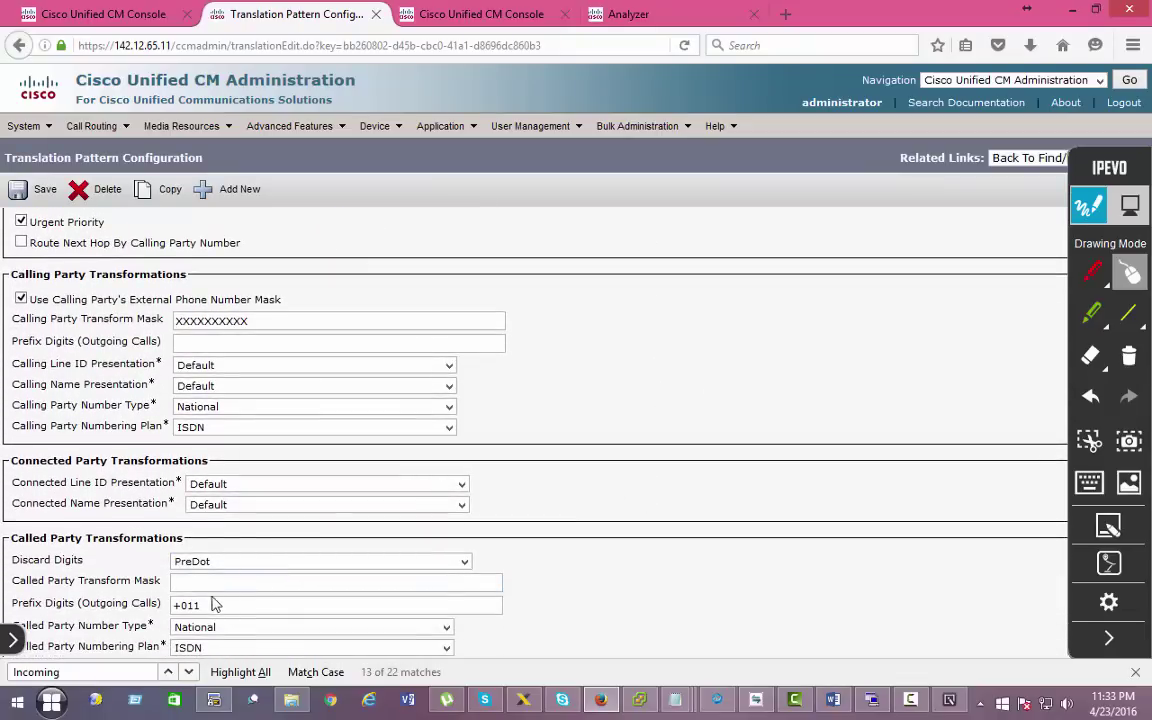
{"action": "left_click_drag", "start_coordinate": [183, 605], "coordinate": [213, 605]}
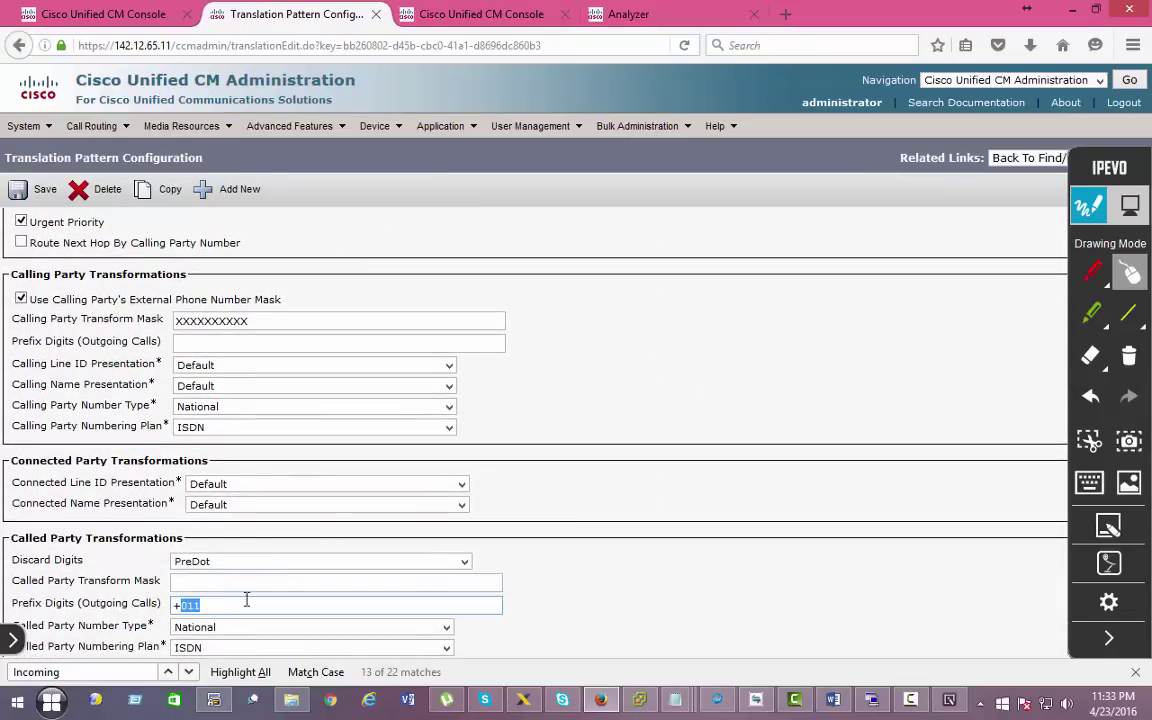
{"action": "scroll", "coordinate": [192, 460], "scroll_direction": "down", "scroll_amount": 2}
{"action": "left_click", "coordinate": [230, 546]}
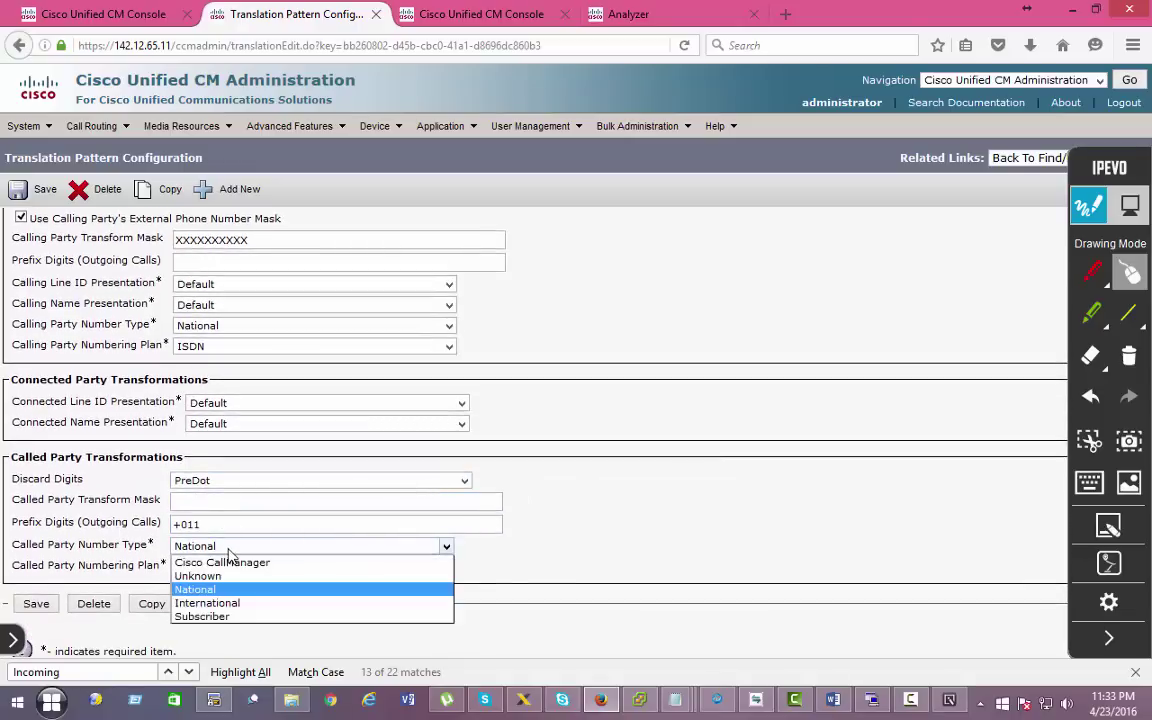
{"action": "left_click", "coordinate": [207, 603]}
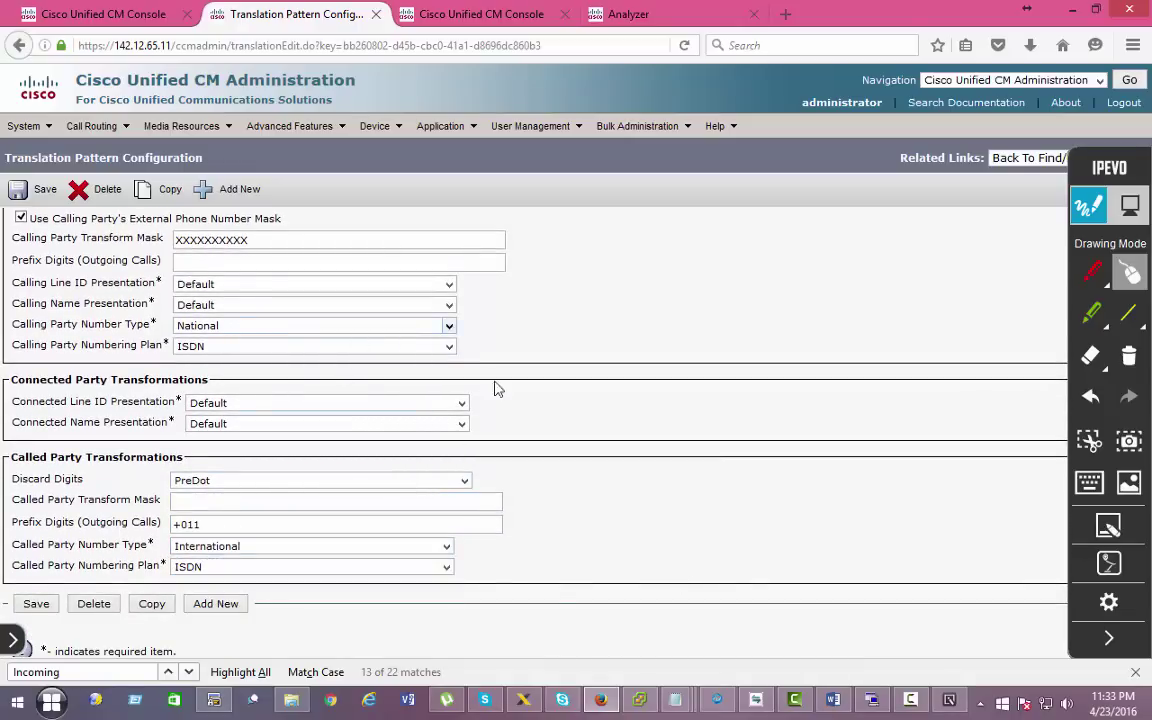
Clear the Calling Party Transform Mask, set the Calling Party Number Type to International and save the translation pattern.
{"action": "scroll", "coordinate": [498, 388], "scroll_direction": "up", "scroll_amount": 5}
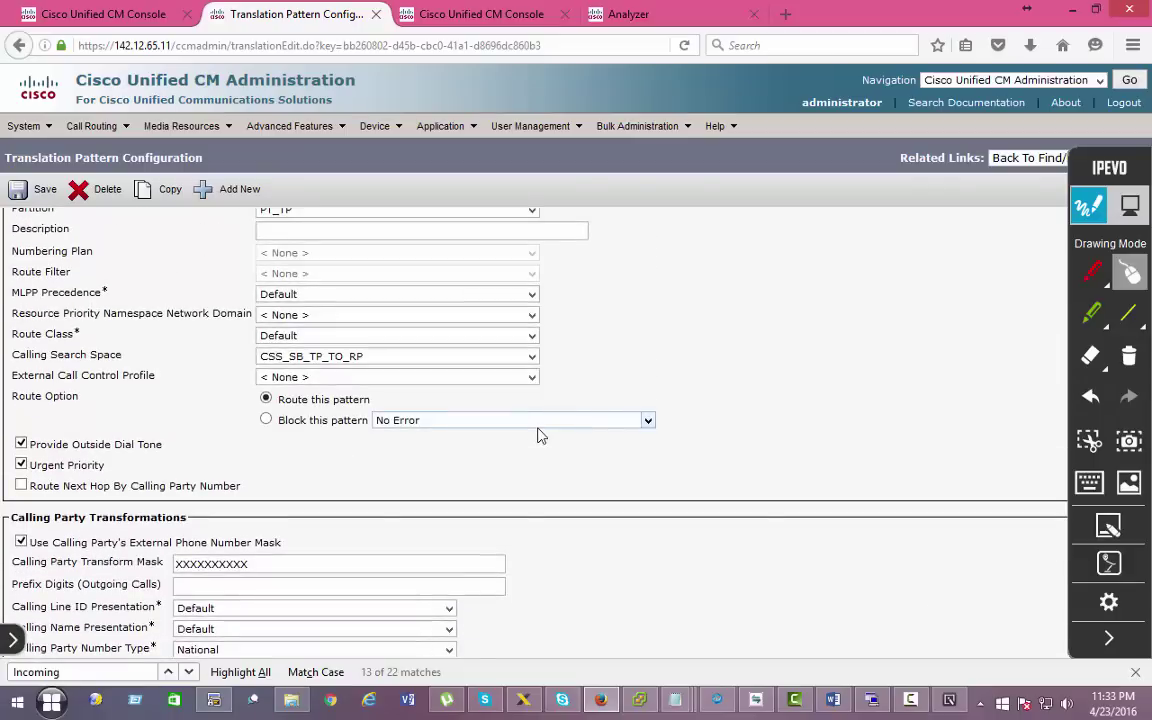
{"action": "scroll", "coordinate": [538, 435], "scroll_direction": "up", "scroll_amount": 1}
{"action": "scroll", "coordinate": [485, 397], "scroll_direction": "down", "scroll_amount": 3}
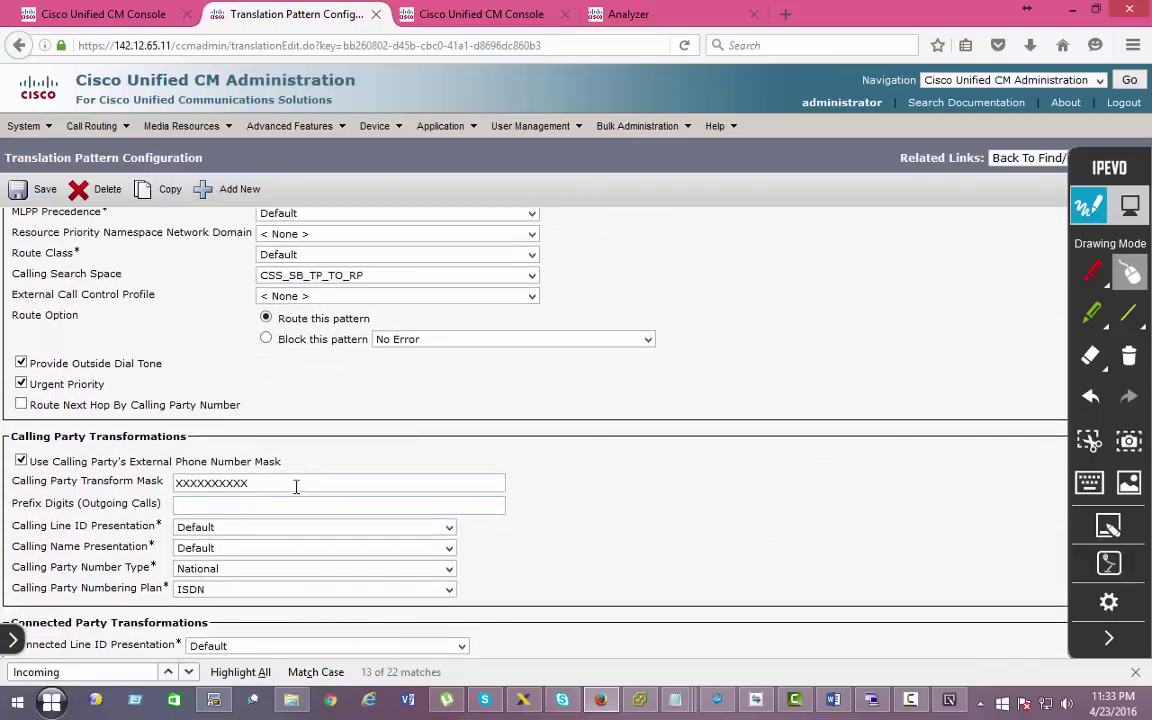
{"action": "left_click_drag", "start_coordinate": [296, 486], "coordinate": [75, 500]}
{"action": "key", "text": "BackSpace"}
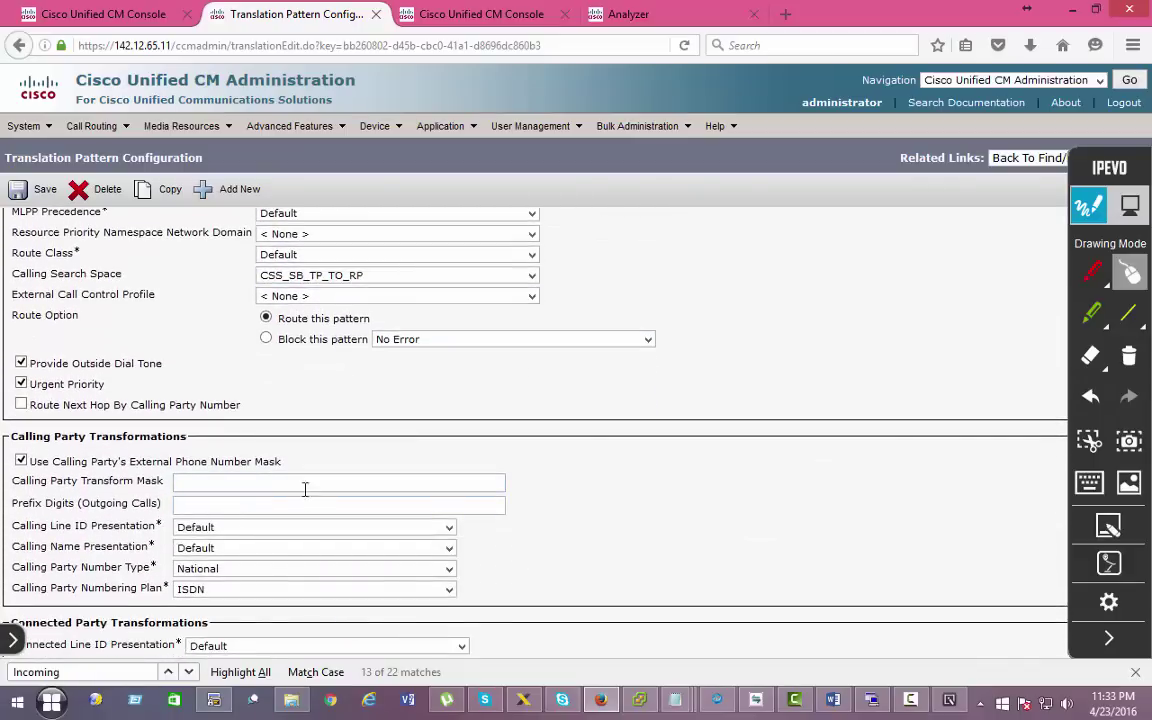
{"action": "left_click", "coordinate": [231, 568]}
{"action": "left_click", "coordinate": [231, 621]}
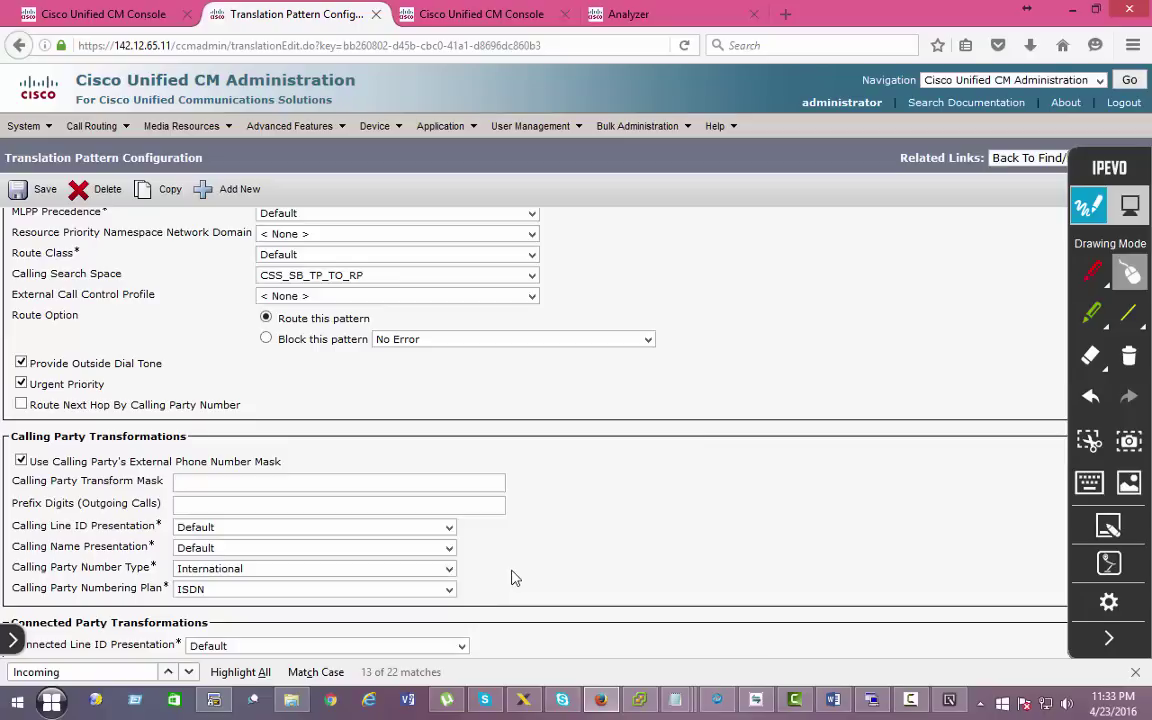
{"action": "scroll", "coordinate": [513, 578], "scroll_direction": "down", "scroll_amount": 3}
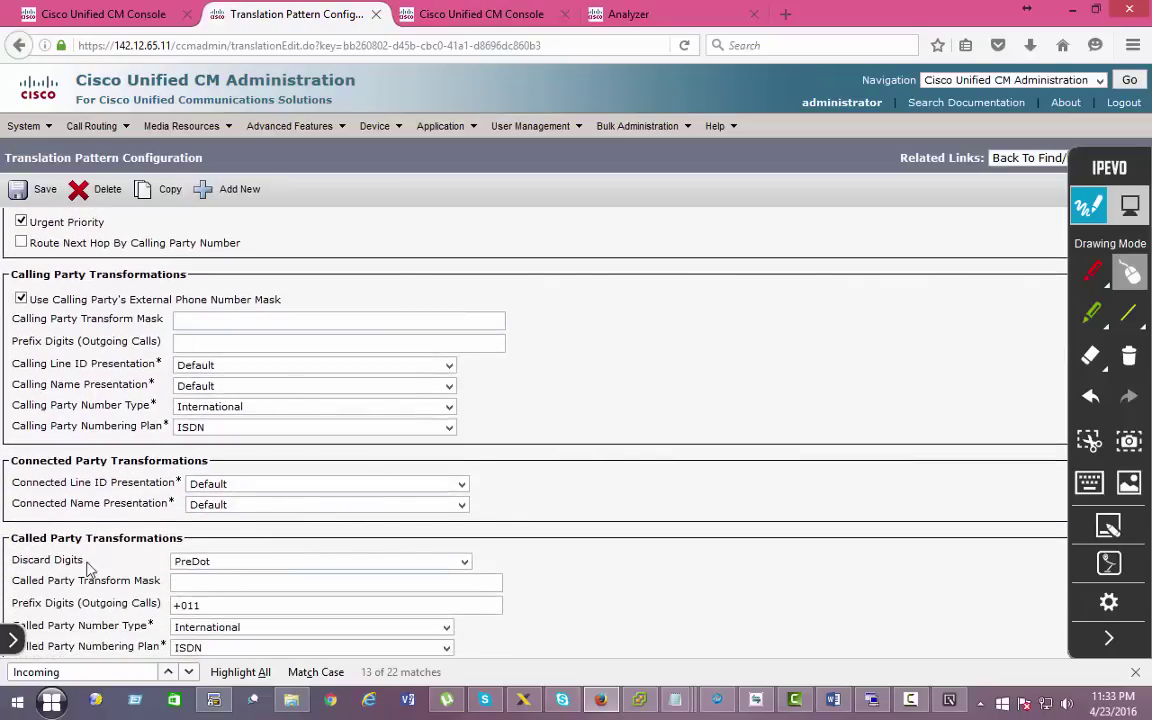
{"action": "left_click_drag", "start_coordinate": [88, 568], "coordinate": [16, 570]}
{"action": "left_click", "coordinate": [20, 189]}
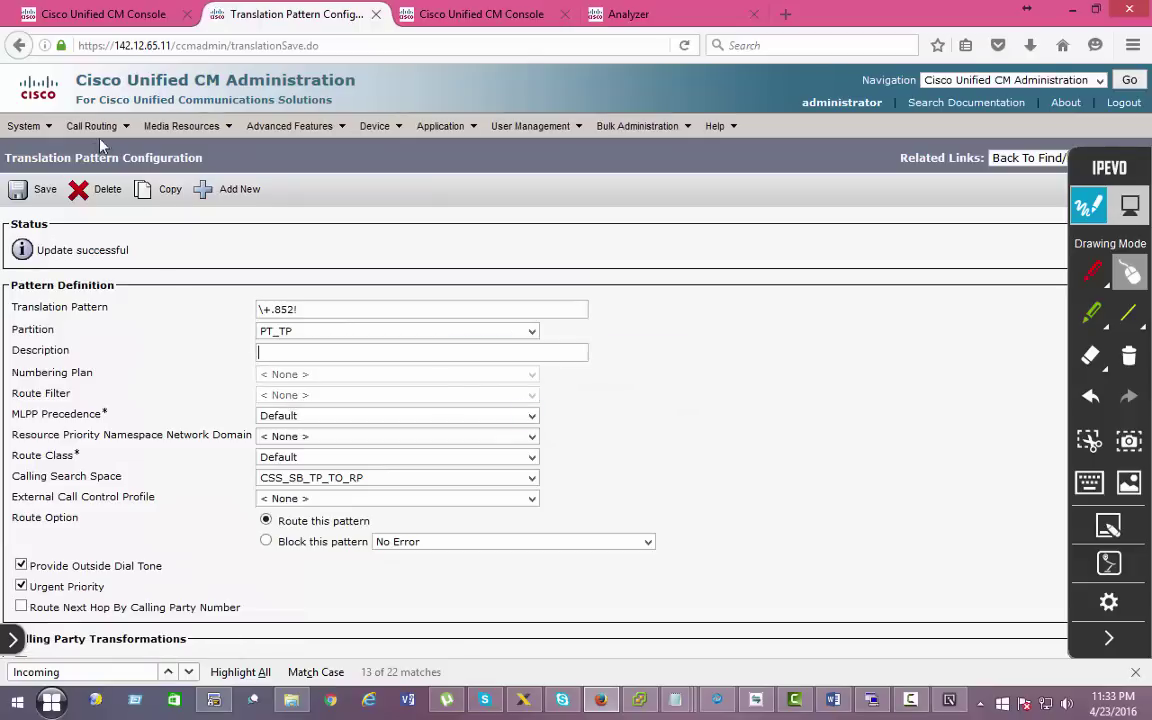
Open the route pattern list and check the \+.! pattern.
{"action": "mouse_move", "coordinate": [92, 127]}
{"action": "mouse_move", "coordinate": [200, 250]}
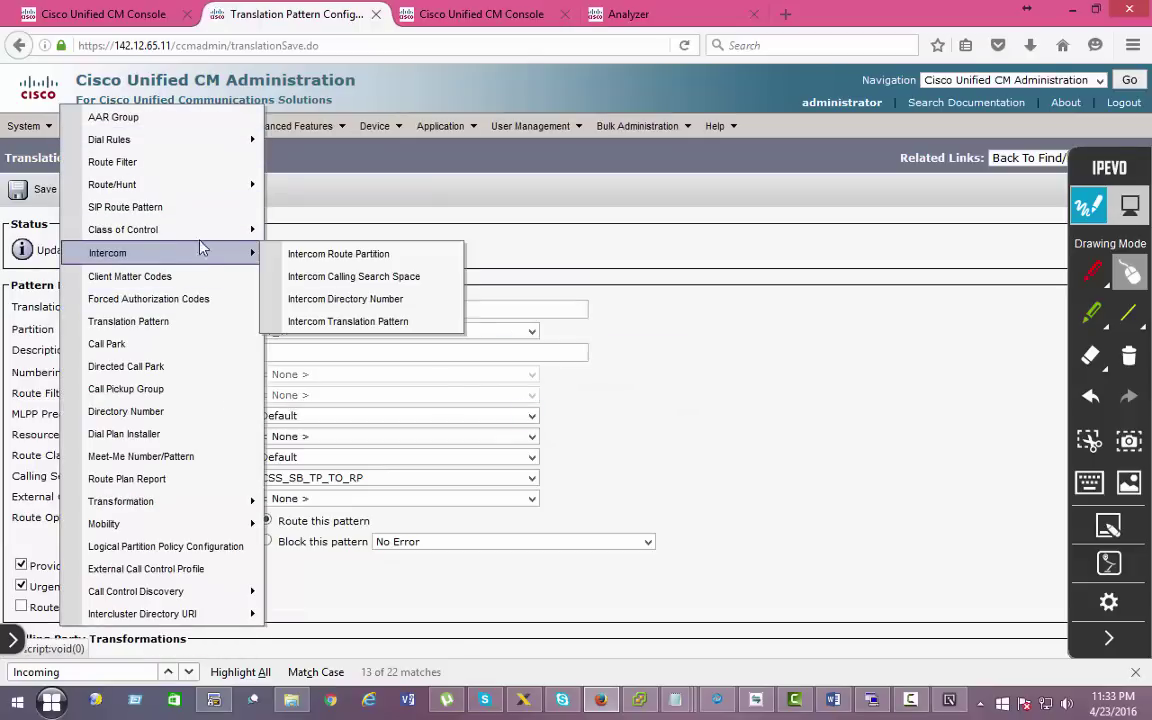
{"action": "mouse_move", "coordinate": [200, 184]}
{"action": "left_click", "coordinate": [375, 229]}
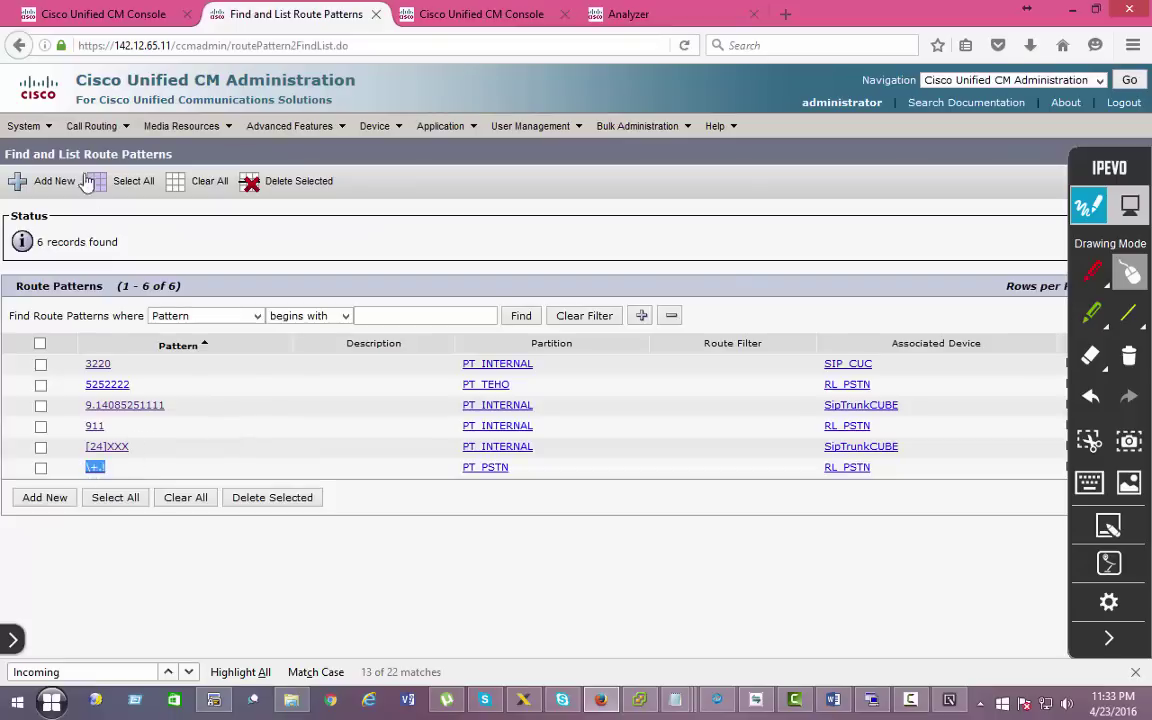
Open the Called Party Transformation Pattern list and examine the \+.852! and \+.011! entries.
{"action": "mouse_move", "coordinate": [92, 126]}
{"action": "mouse_move", "coordinate": [195, 185]}
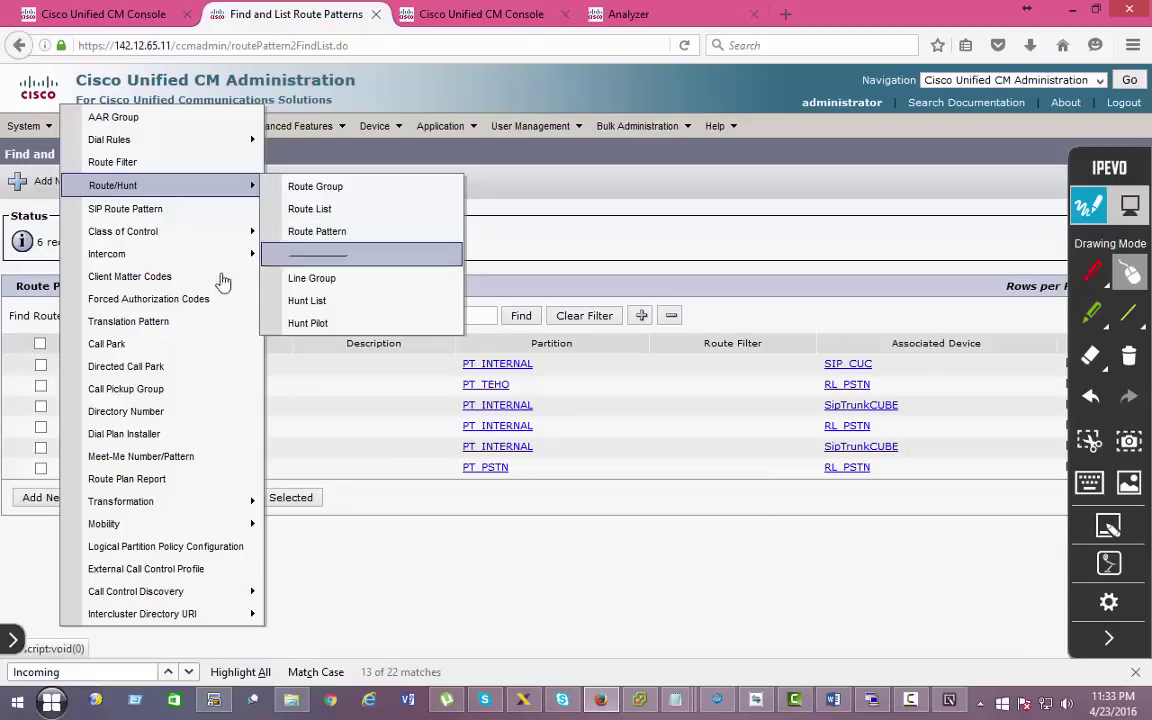
{"action": "mouse_move", "coordinate": [244, 505]}
{"action": "mouse_move", "coordinate": [420, 501]}
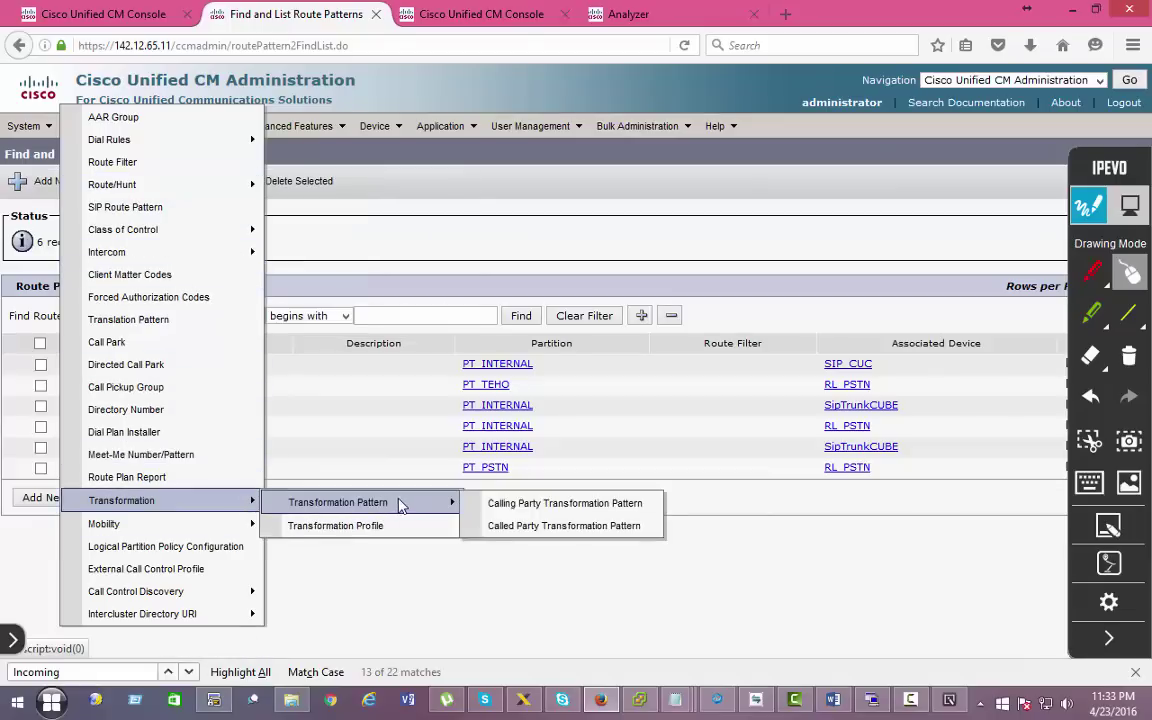
{"action": "left_click", "coordinate": [540, 526]}
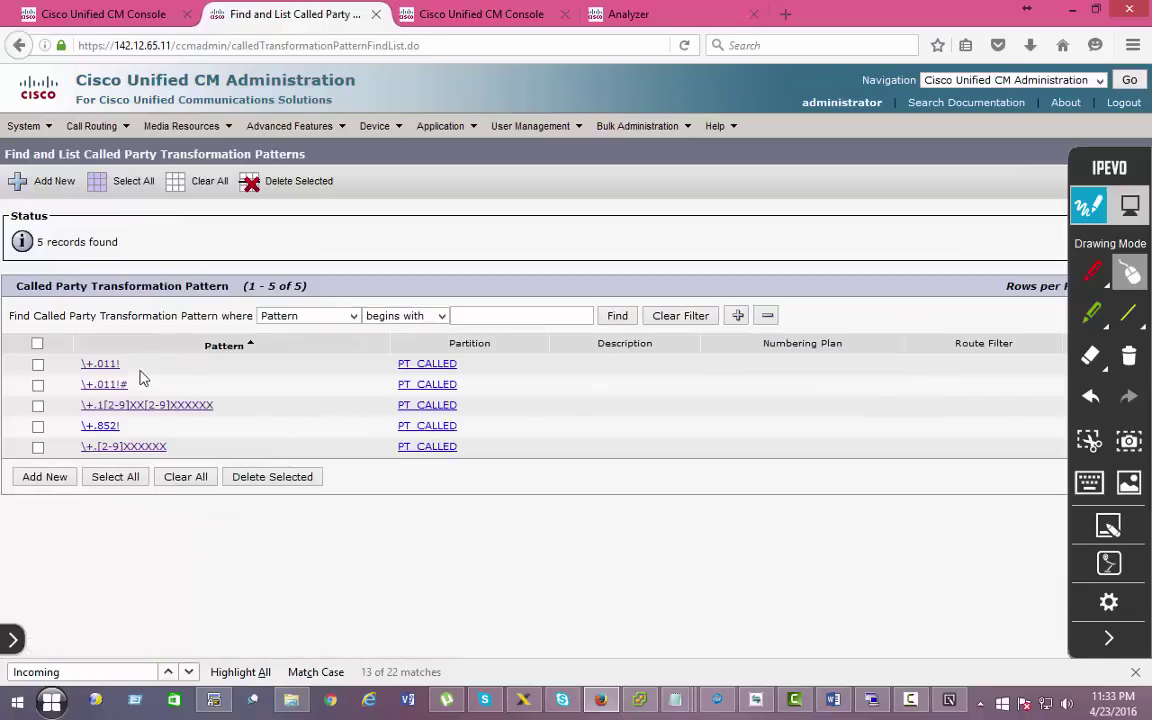
{"action": "left_click_drag", "start_coordinate": [128, 430], "coordinate": [75, 437]}
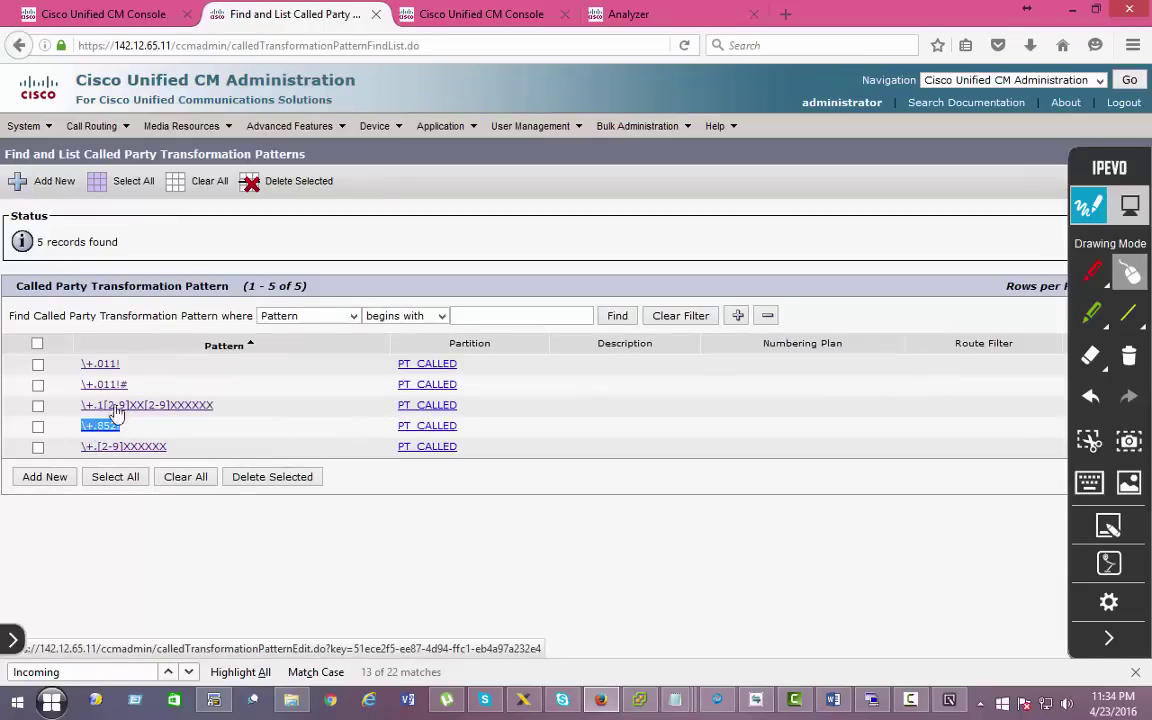
{"action": "left_click_drag", "start_coordinate": [124, 365], "coordinate": [72, 373]}
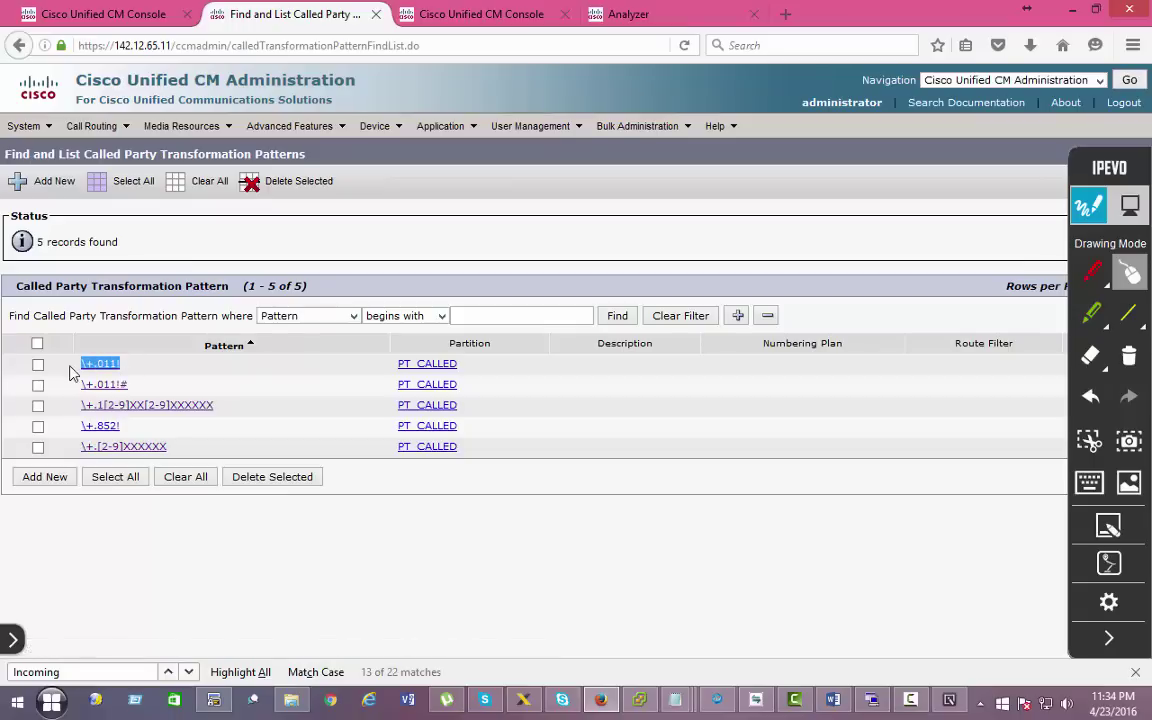
Delete the \+.852! entry from the Called Party Transformation Patterns and confirm the deletion.
{"action": "left_click_drag", "start_coordinate": [112, 428], "coordinate": [60, 430]}
{"action": "left_click", "coordinate": [38, 426]}
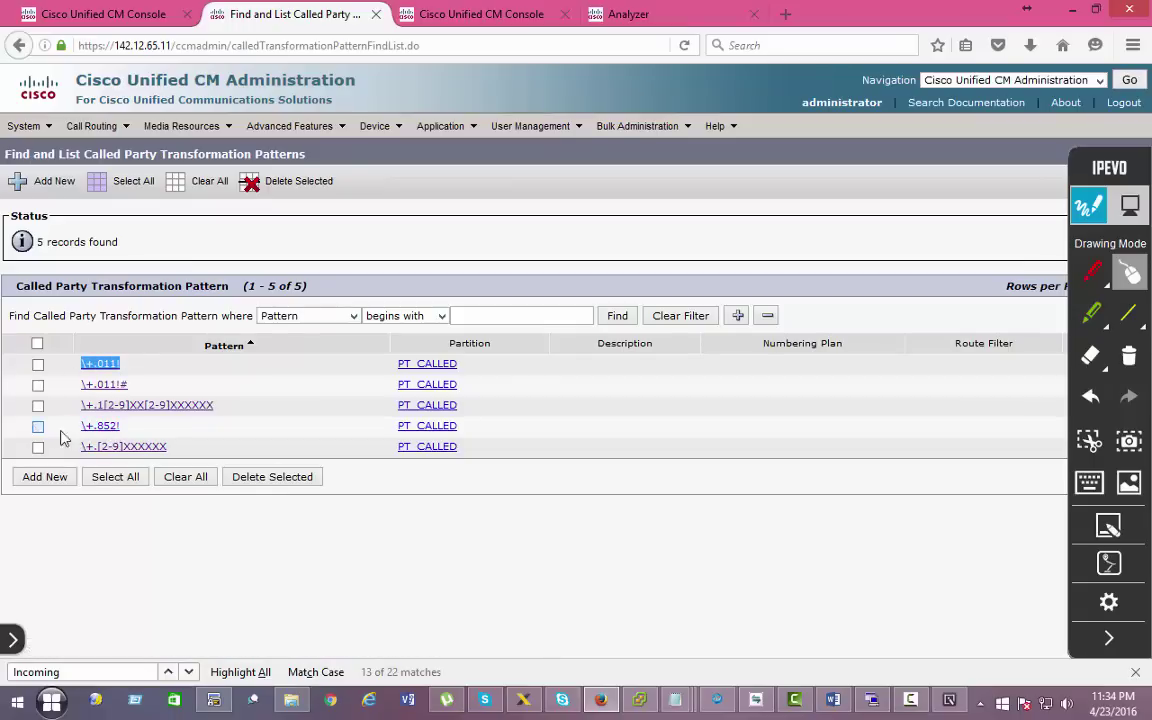
{"action": "left_click", "coordinate": [246, 478]}
{"action": "left_click", "coordinate": [778, 320]}
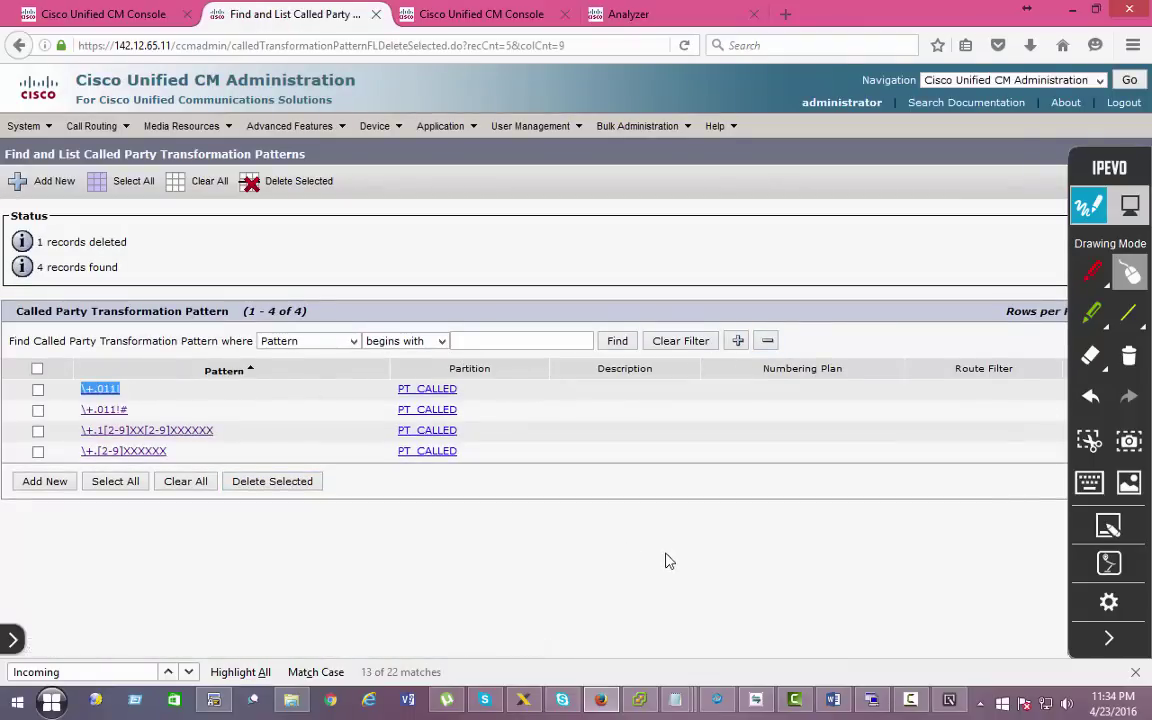
Switch to Cisco IP Communicator, dial the +852 entry from the missed calls and end the call once it rings out.
{"action": "left_click", "coordinate": [755, 699]}
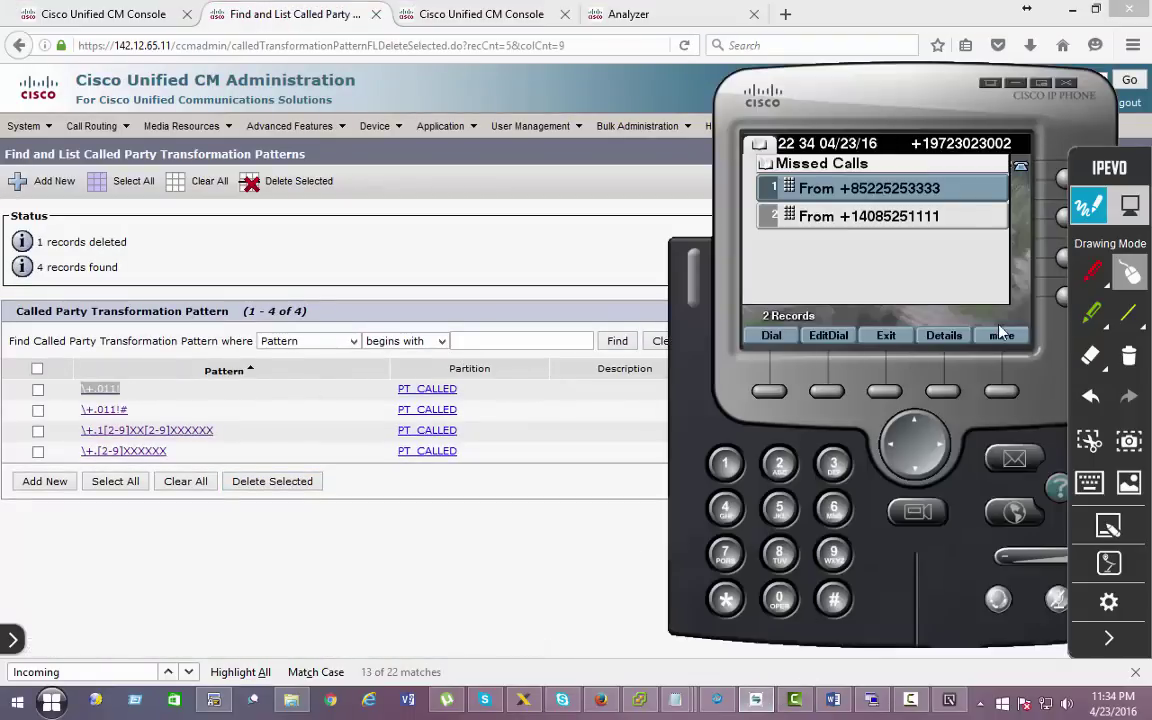
{"action": "left_click", "coordinate": [775, 338]}
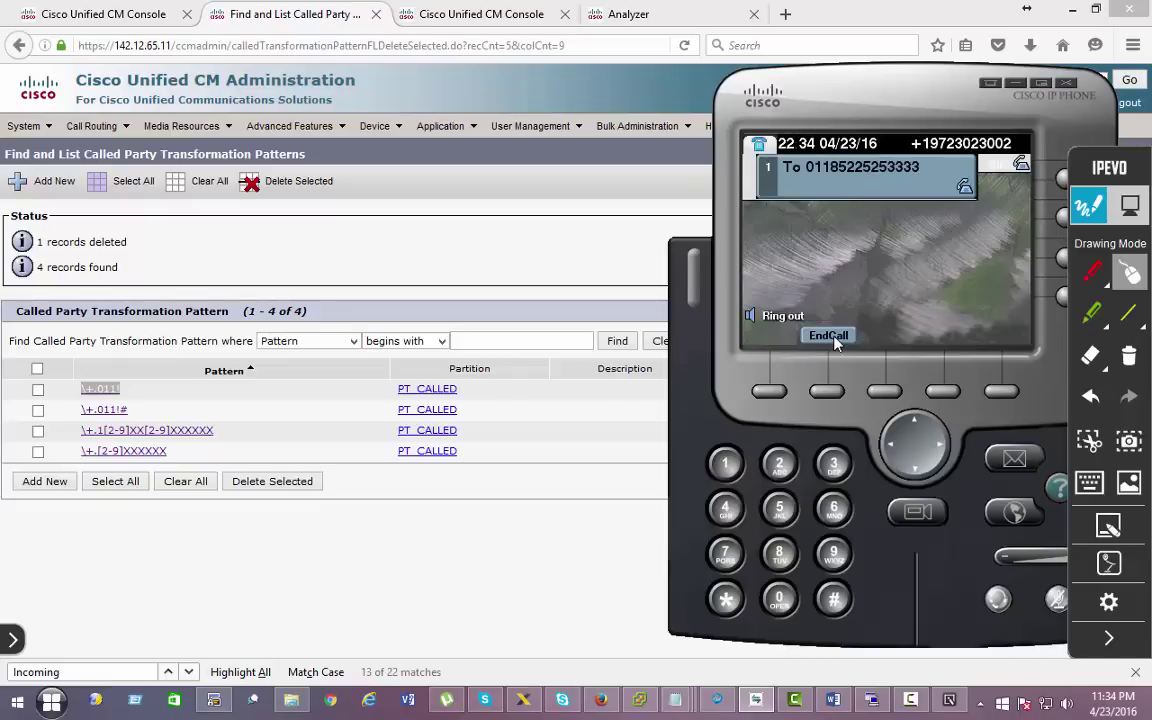
{"action": "left_click", "coordinate": [829, 336]}
Switch to the SB-Site terminal session and examine the Q931 SETUP trace's calling and called party numbers, number types and display name.
{"action": "left_click", "coordinate": [213, 699]}
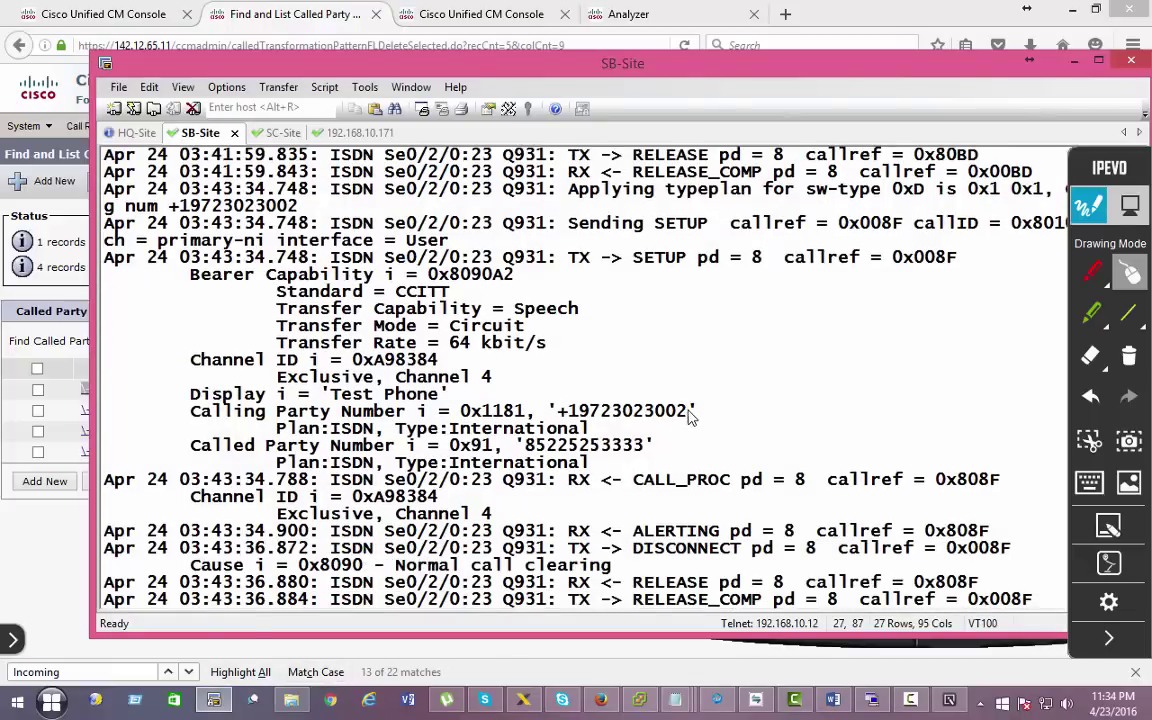
{"action": "left_click_drag", "start_coordinate": [683, 411], "coordinate": [564, 418]}
{"action": "left_click_drag", "start_coordinate": [596, 430], "coordinate": [449, 429]}
{"action": "left_click_drag", "start_coordinate": [643, 447], "coordinate": [527, 446]}
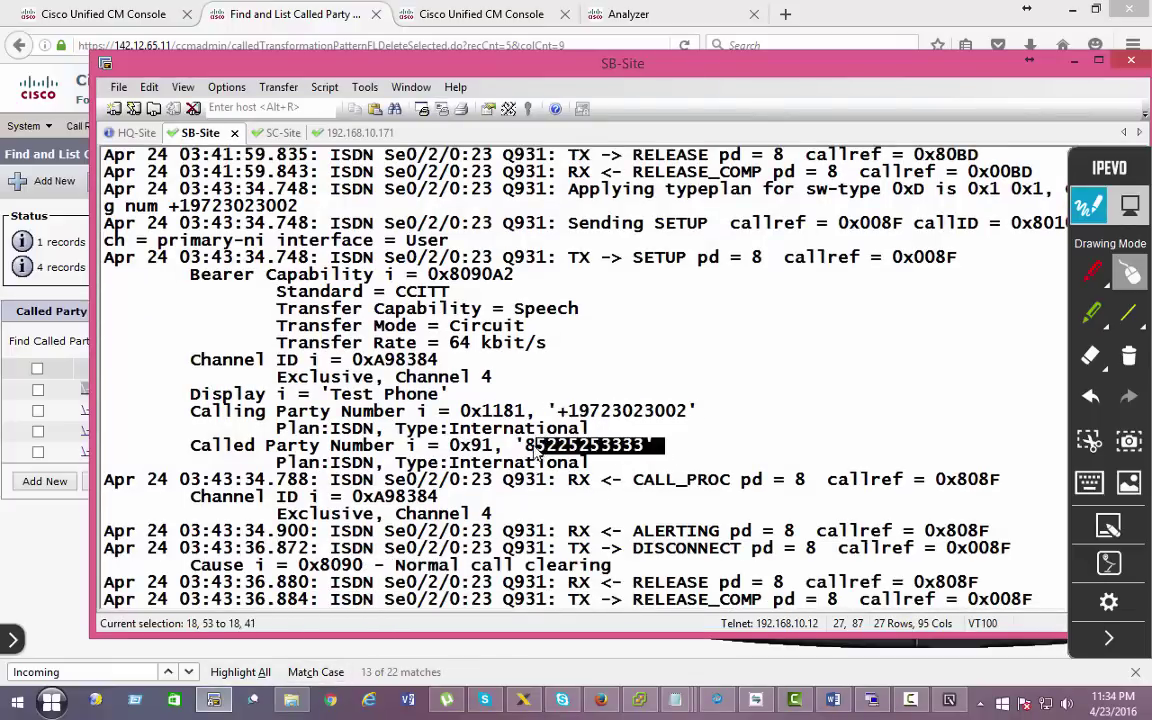
{"action": "left_click_drag", "start_coordinate": [592, 463], "coordinate": [440, 468]}
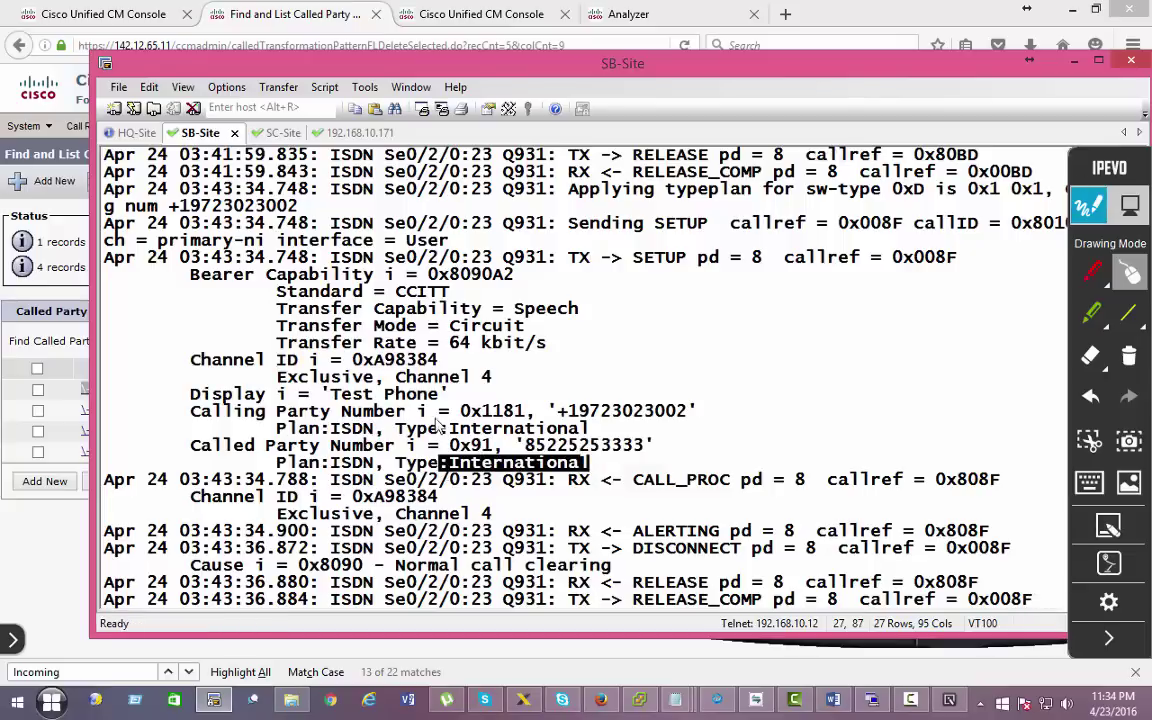
{"action": "left_click_drag", "start_coordinate": [449, 395], "coordinate": [322, 402]}
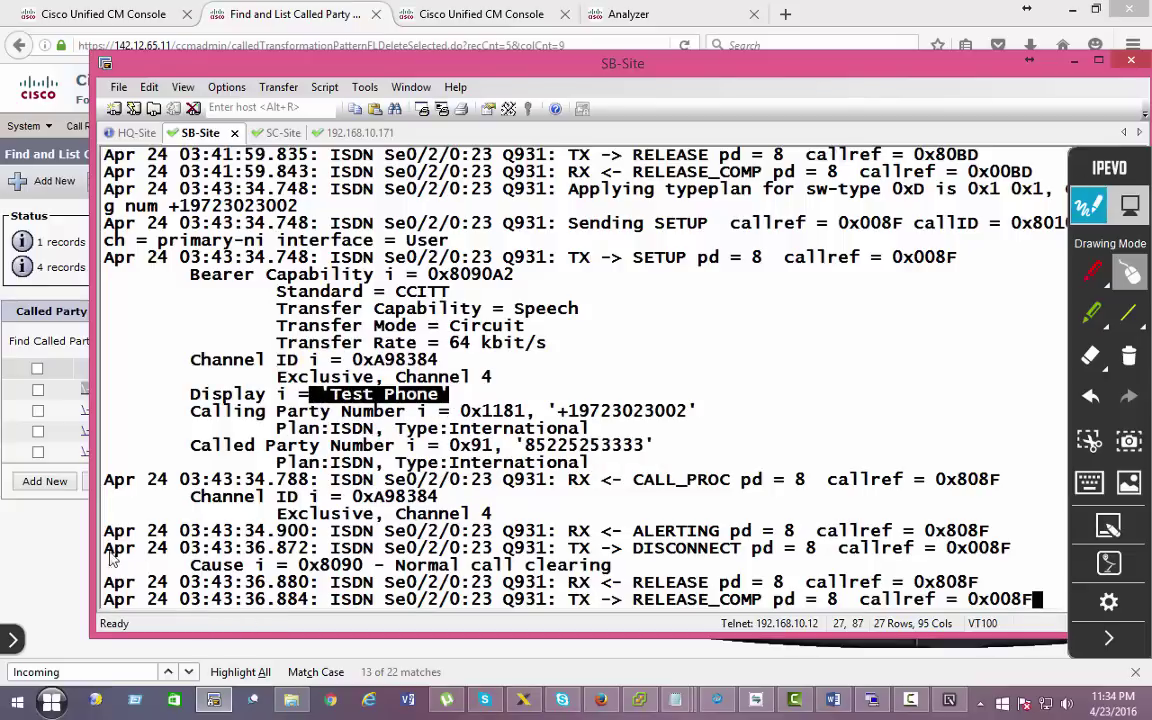
{"action": "left_click", "coordinate": [88, 561]}
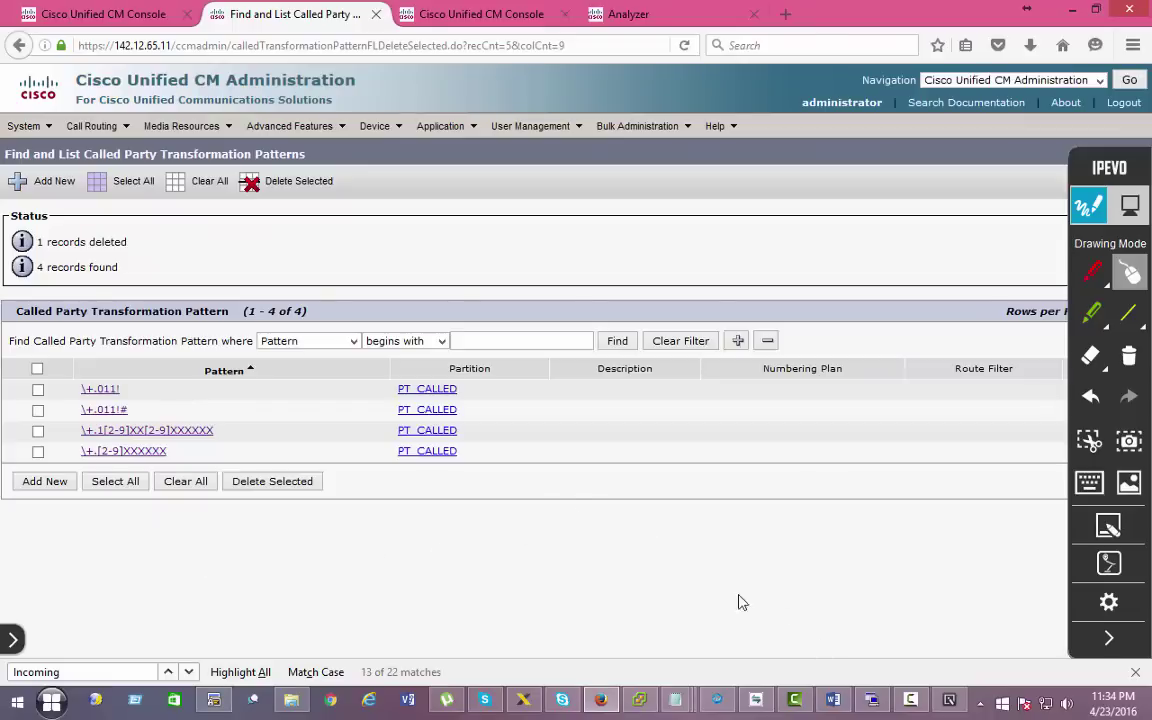
Open the translation pattern list and display the Missed Calls directory in Cisco IP Communicator beside it.
{"action": "left_click", "coordinate": [756, 699]}
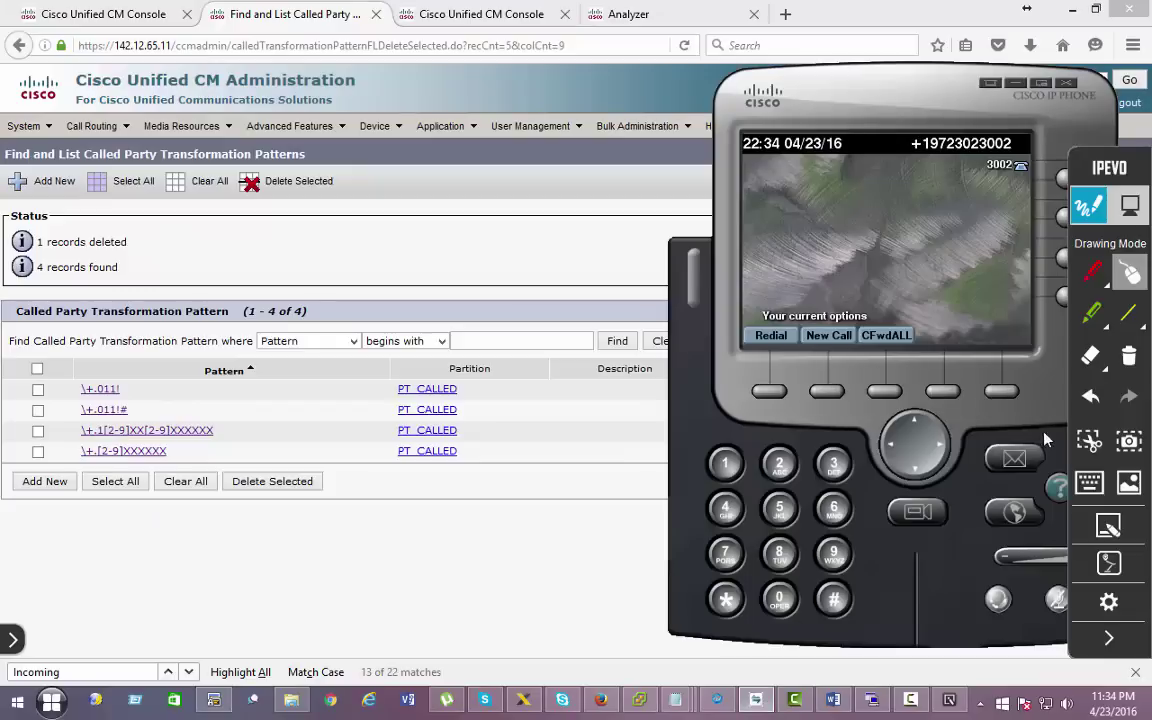
{"action": "mouse_move", "coordinate": [91, 126]}
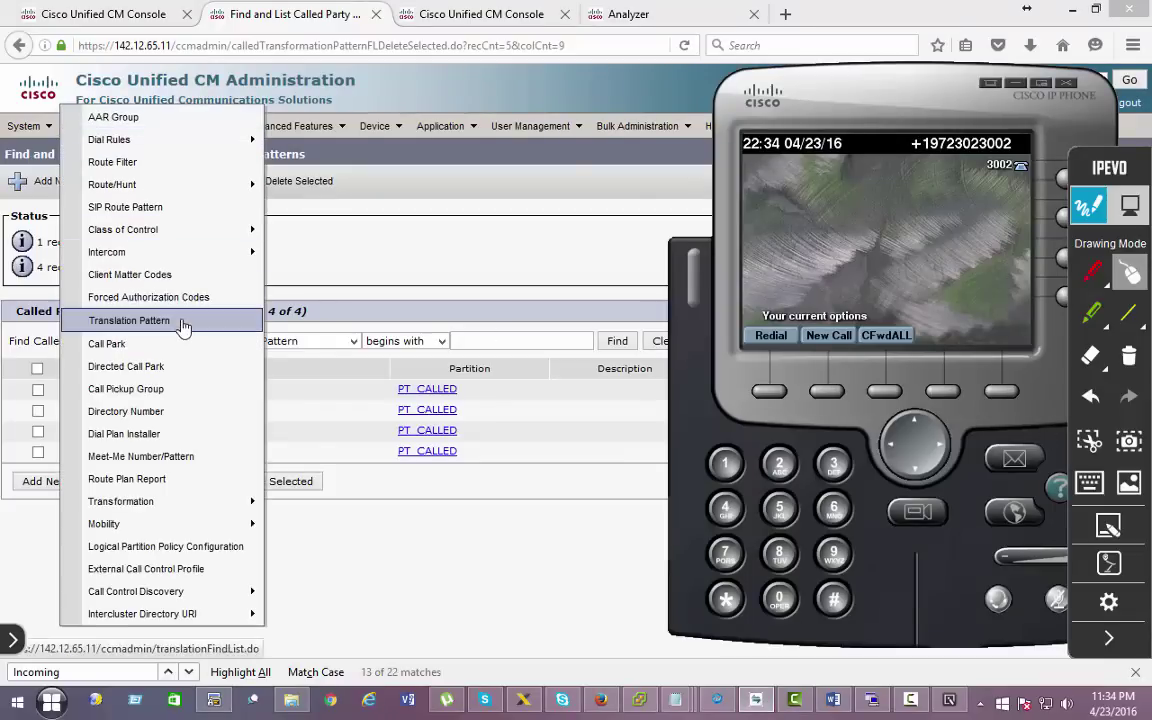
{"action": "left_click", "coordinate": [130, 318]}
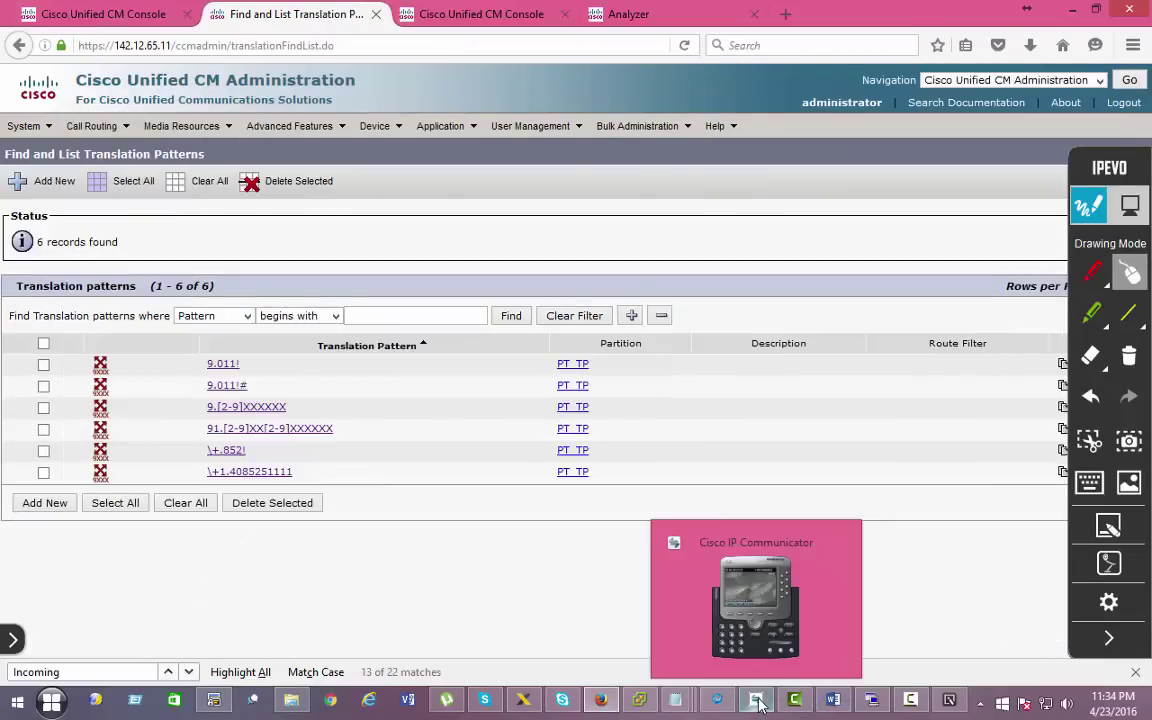
{"action": "left_click", "coordinate": [794, 699]}
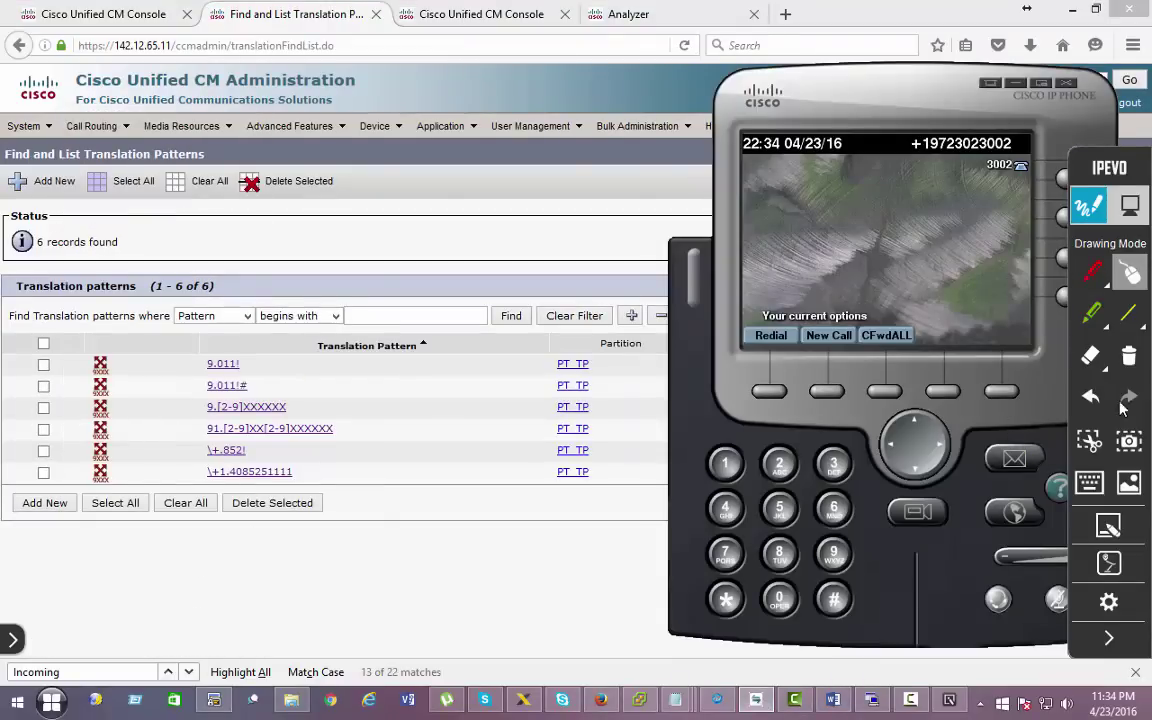
{"action": "left_click", "coordinate": [1108, 637]}
{"action": "left_click", "coordinate": [1104, 458]}
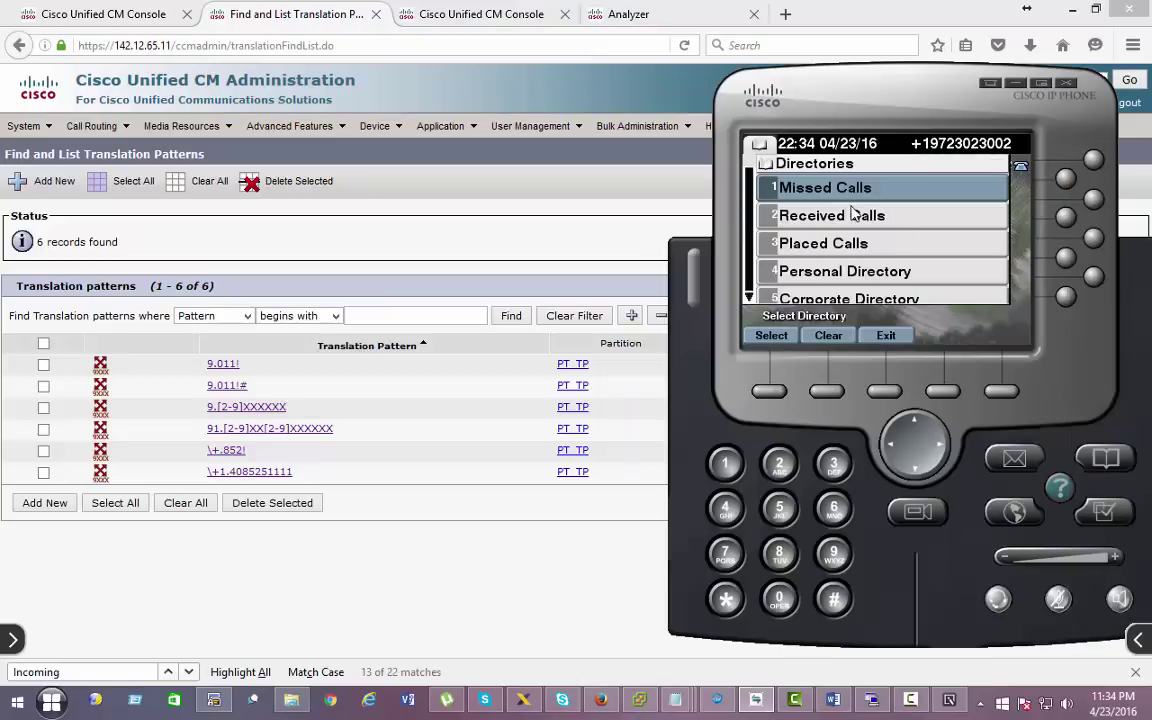
{"action": "left_click", "coordinate": [860, 188]}
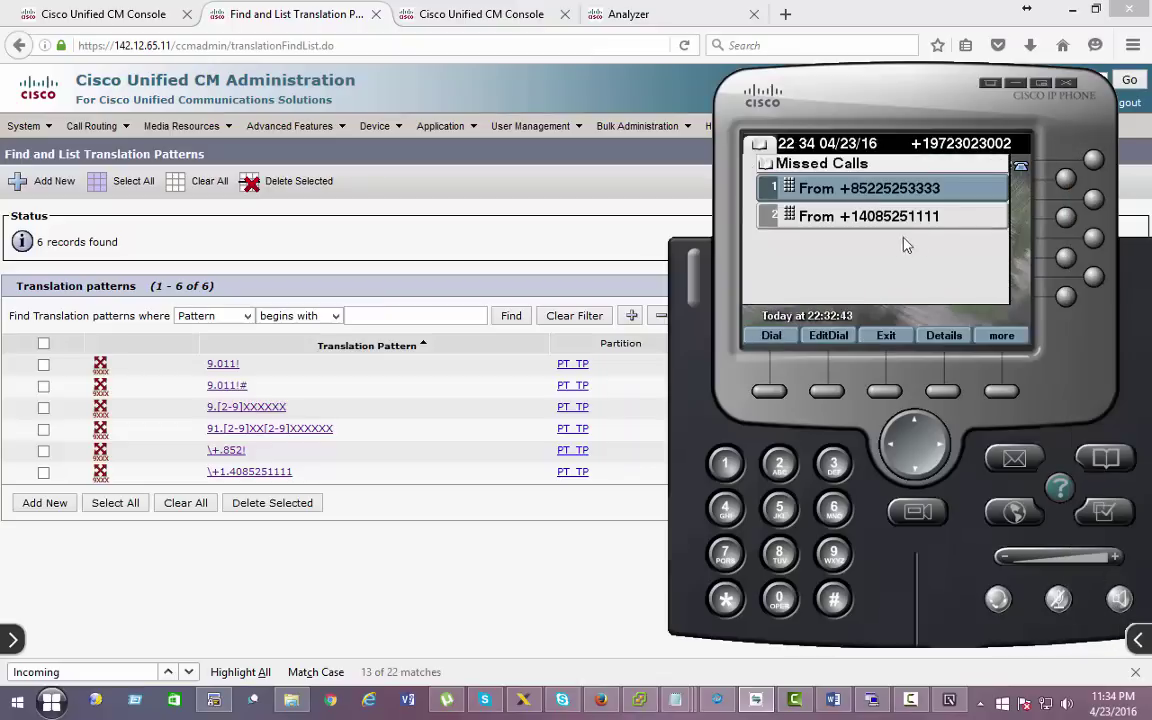
Circle each missed call in red and draw a line linking it to its matching translation pattern, then return to mouse mode.
{"action": "left_click", "coordinate": [1140, 636]}
{"action": "left_click", "coordinate": [1093, 272]}
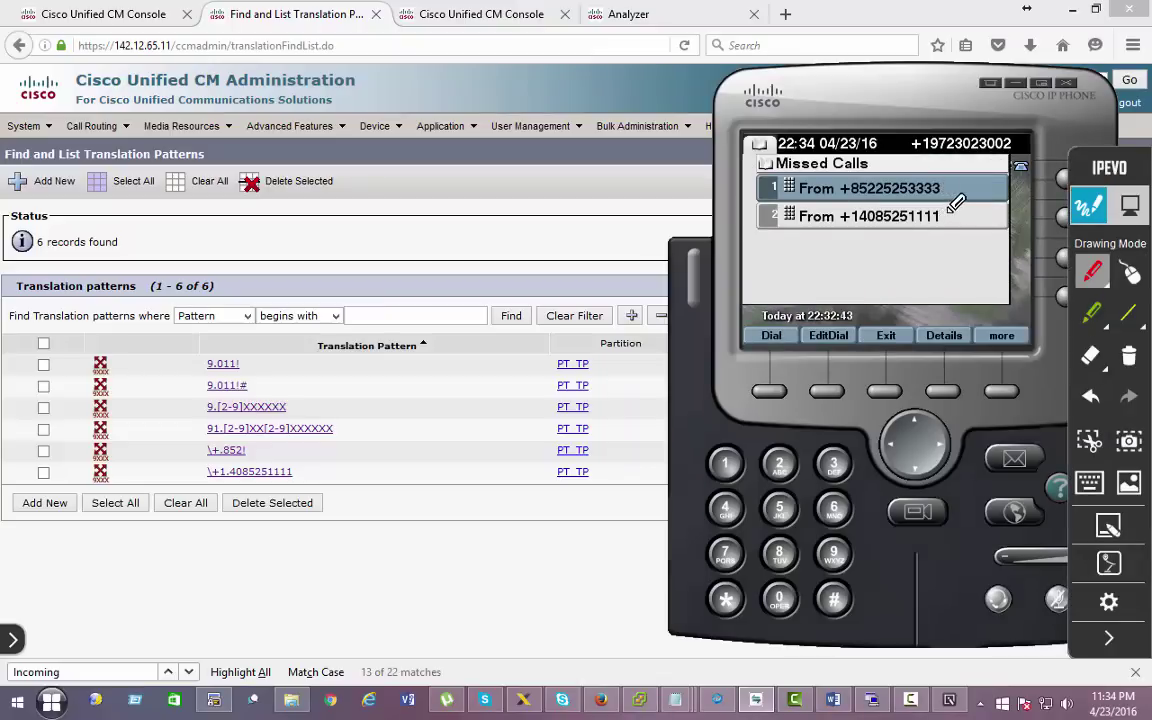
{"action": "mouse_move", "coordinate": [830, 222]}
{"action": "left_mouse_down"}
{"action": "mouse_move", "coordinate": [948, 230]}
{"action": "mouse_move", "coordinate": [476, 342]}
{"action": "mouse_move", "coordinate": [360, 438]}
{"action": "mouse_move", "coordinate": [295, 471]}
{"action": "left_mouse_up"}
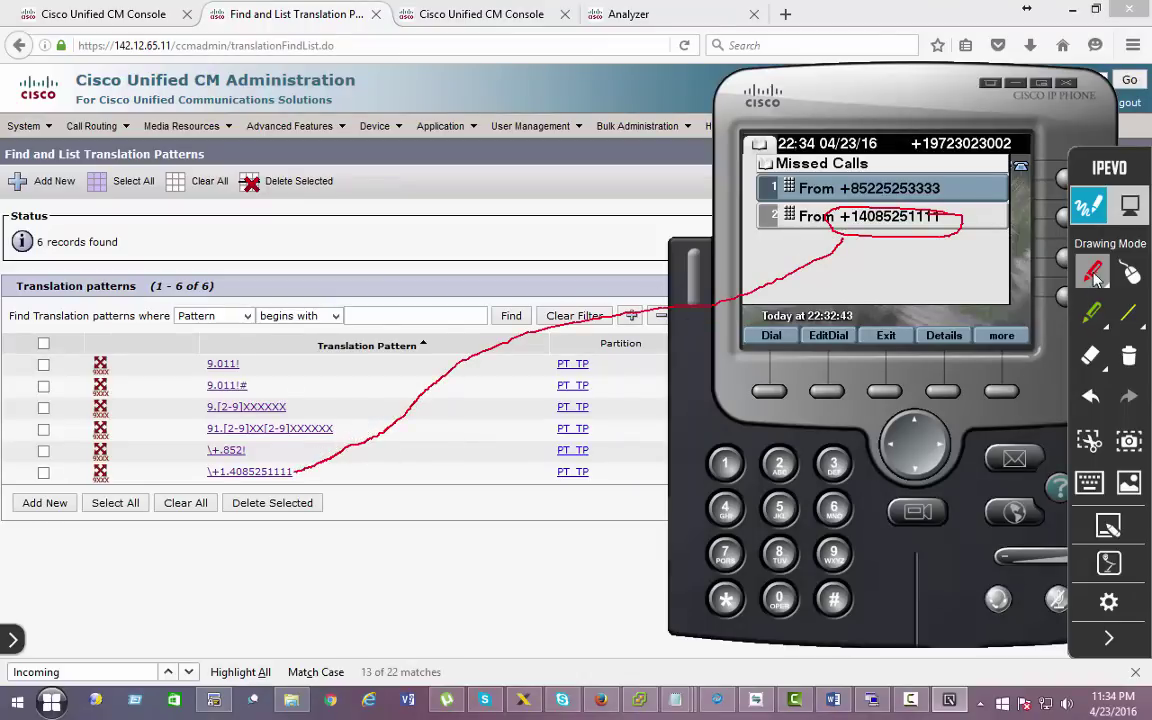
{"action": "mouse_move", "coordinate": [948, 180]}
{"action": "left_mouse_down"}
{"action": "mouse_move", "coordinate": [830, 192]}
{"action": "mouse_move", "coordinate": [957, 177]}
{"action": "mouse_move", "coordinate": [690, 193]}
{"action": "mouse_move", "coordinate": [432, 288]}
{"action": "mouse_move", "coordinate": [350, 415]}
{"action": "mouse_move", "coordinate": [263, 447]}
{"action": "left_mouse_up"}
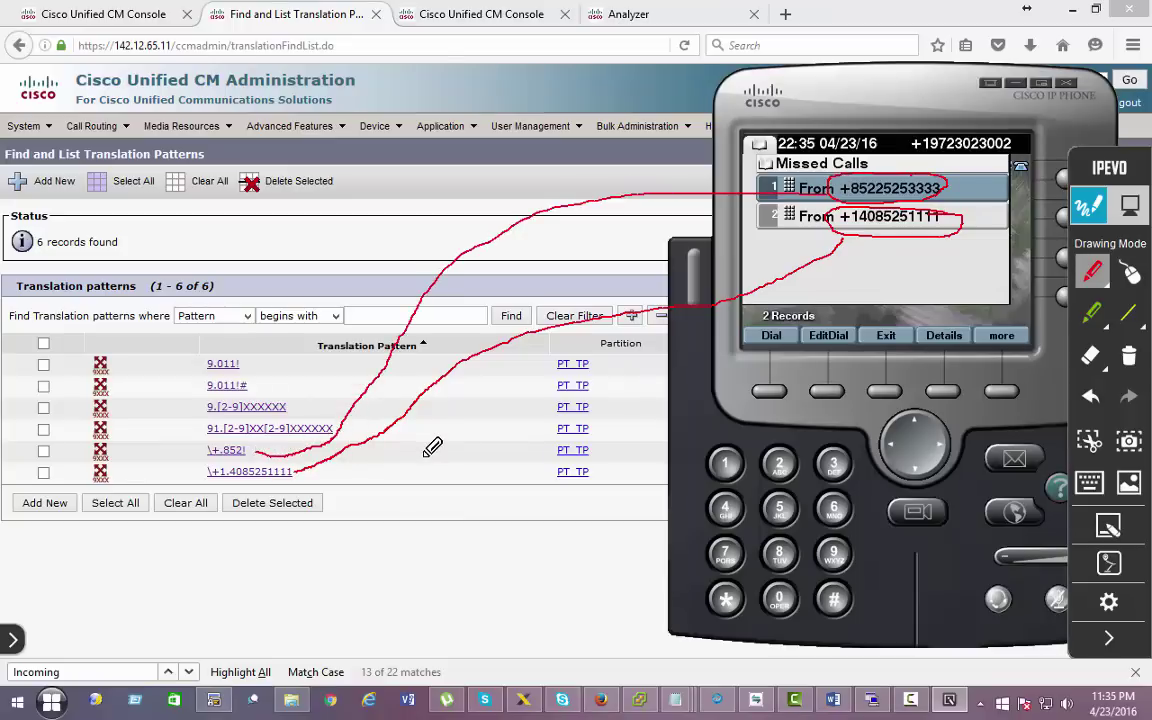
{"action": "left_click", "coordinate": [1133, 277]}
Open the route pattern list, circle the \+.! pattern in red and open its configuration.
{"action": "mouse_move", "coordinate": [104, 137]}
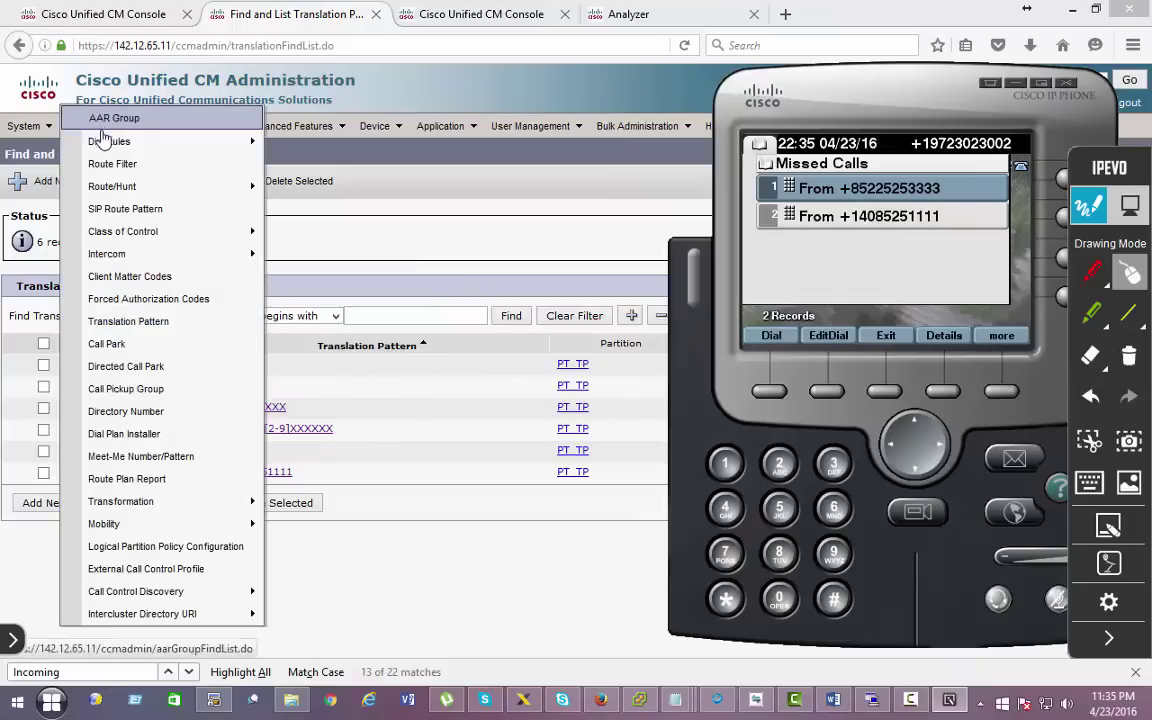
{"action": "mouse_move", "coordinate": [140, 186]}
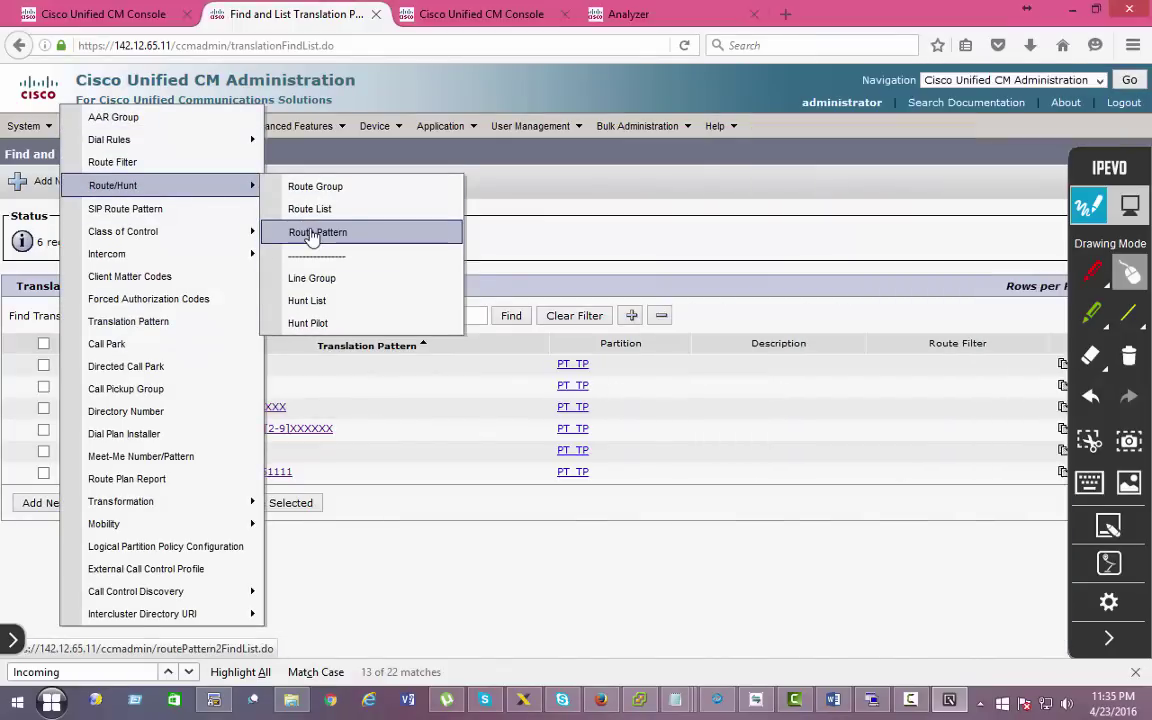
{"action": "left_click", "coordinate": [310, 234]}
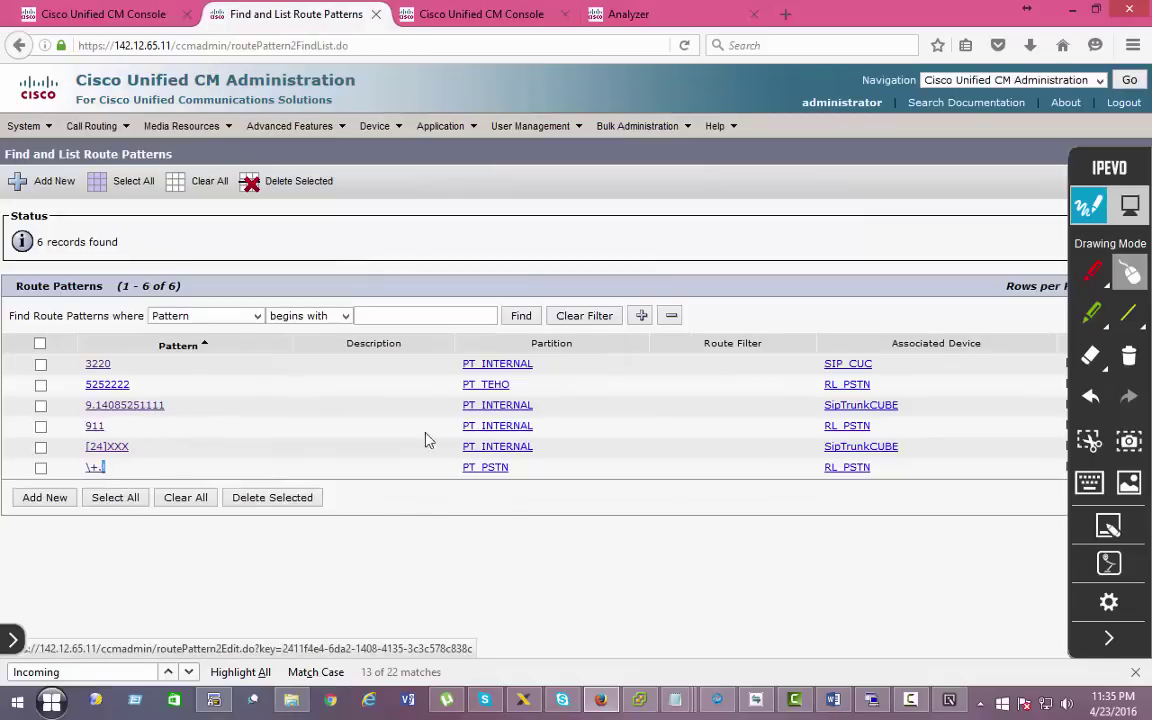
{"action": "key", "text": "ctrl+p"}
{"action": "left_click_drag", "start_coordinate": [110, 450], "coordinate": [128, 468]}
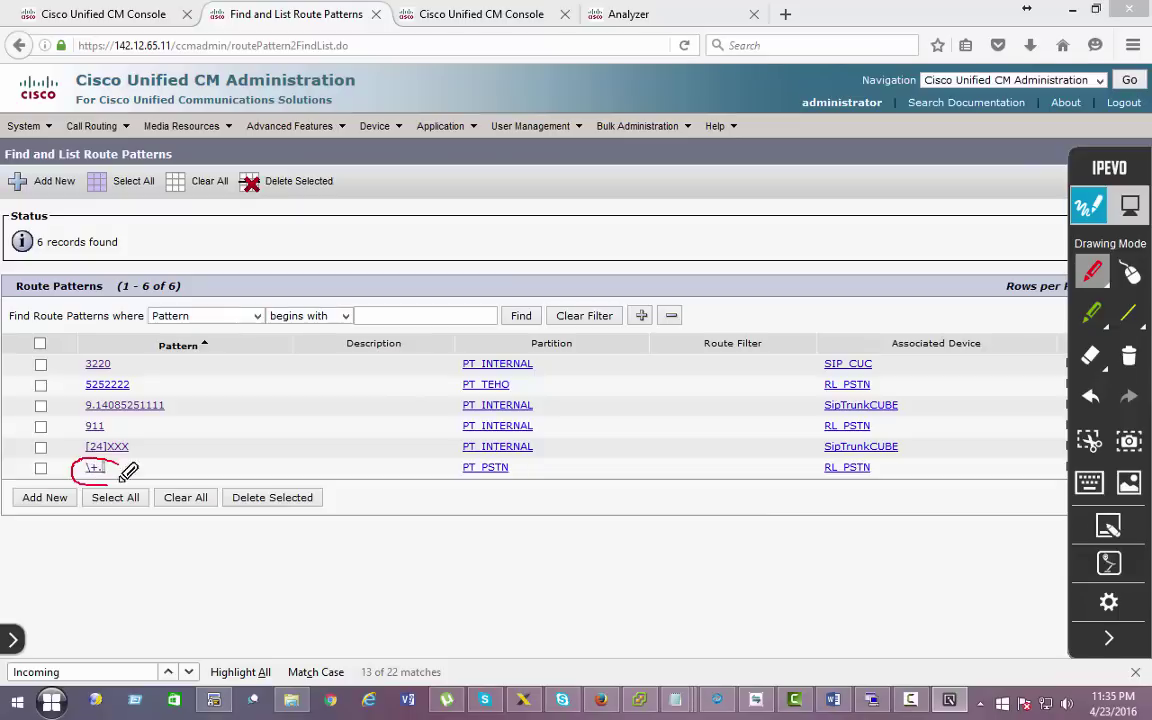
{"action": "left_click", "coordinate": [1130, 274]}
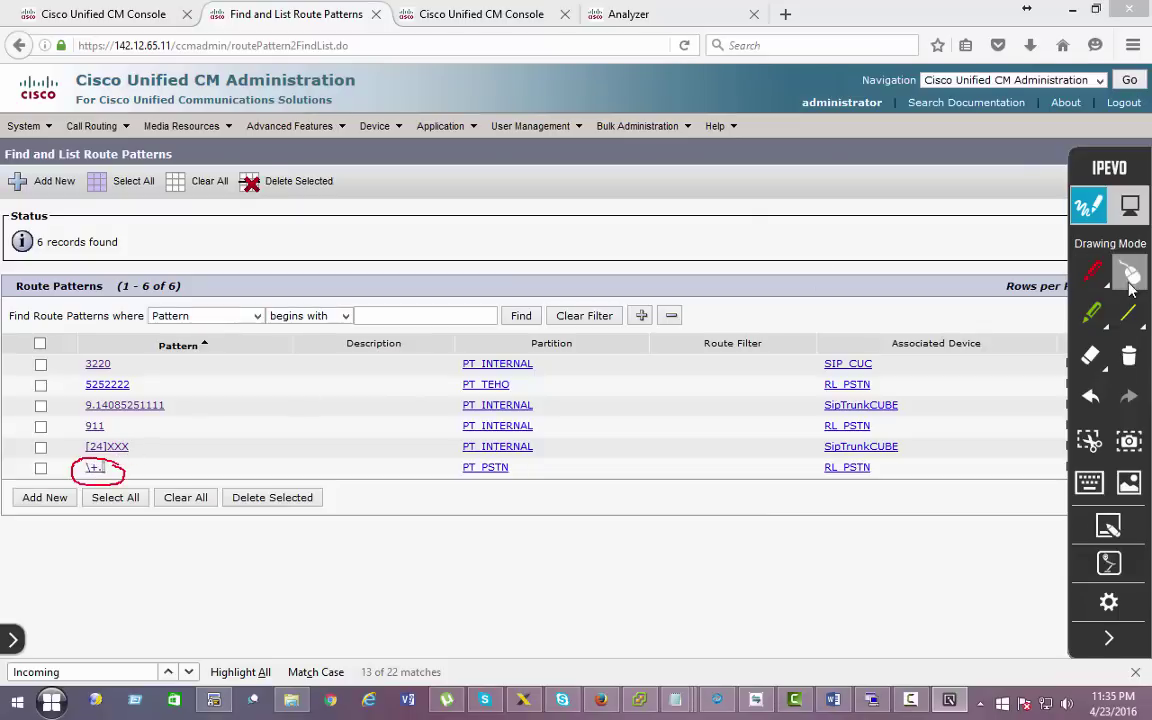
{"action": "left_click", "coordinate": [95, 467]}
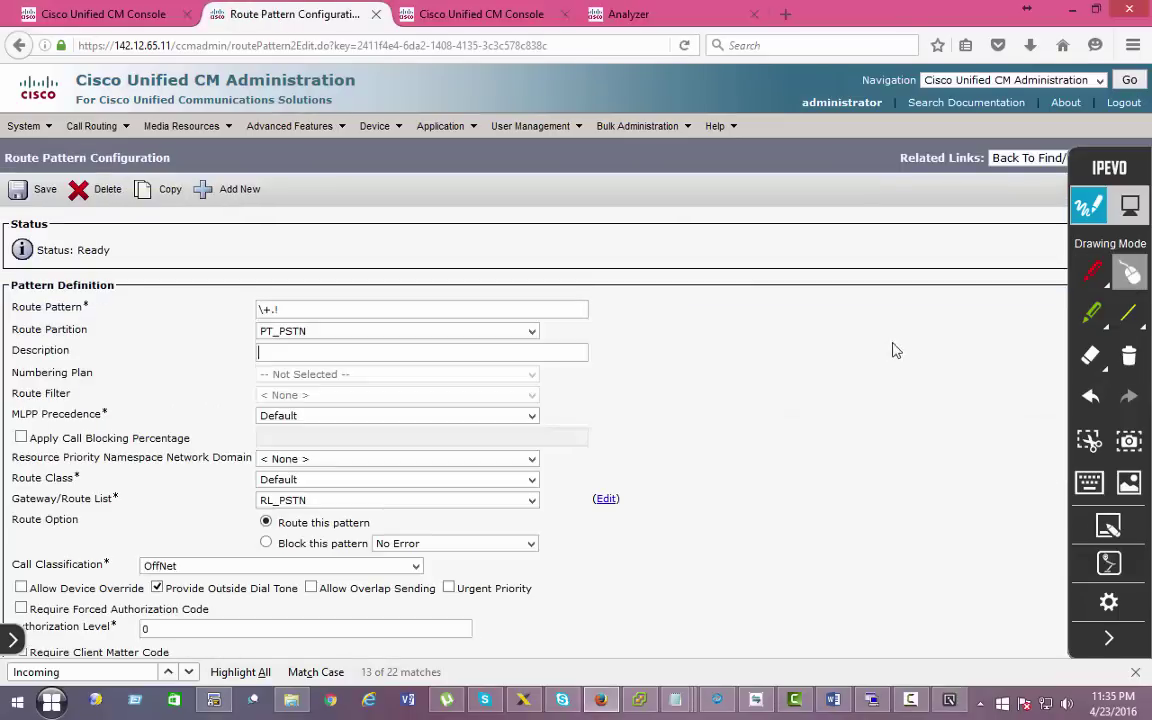
Mark the \+.! pattern's route partition, route list and Use Calling Party's External Phone Number Mask option in red, then clear the markings.
{"action": "left_click", "coordinate": [1092, 272]}
{"action": "mouse_move", "coordinate": [330, 321]}
{"action": "left_mouse_down"}
{"action": "mouse_move", "coordinate": [245, 322]}
{"action": "mouse_move", "coordinate": [322, 324]}
{"action": "left_mouse_up"}
{"action": "mouse_move", "coordinate": [326, 492]}
{"action": "left_mouse_down"}
{"action": "mouse_move", "coordinate": [228, 490]}
{"action": "mouse_move", "coordinate": [302, 484]}
{"action": "left_mouse_up"}
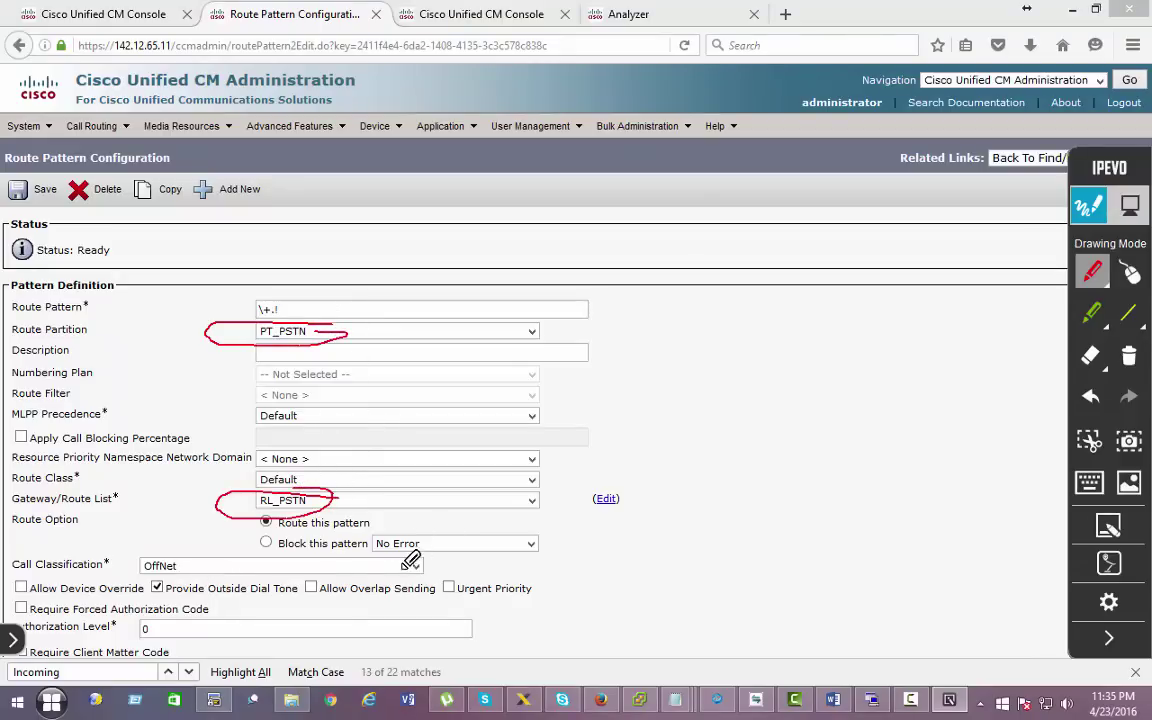
{"action": "left_click", "coordinate": [1131, 272]}
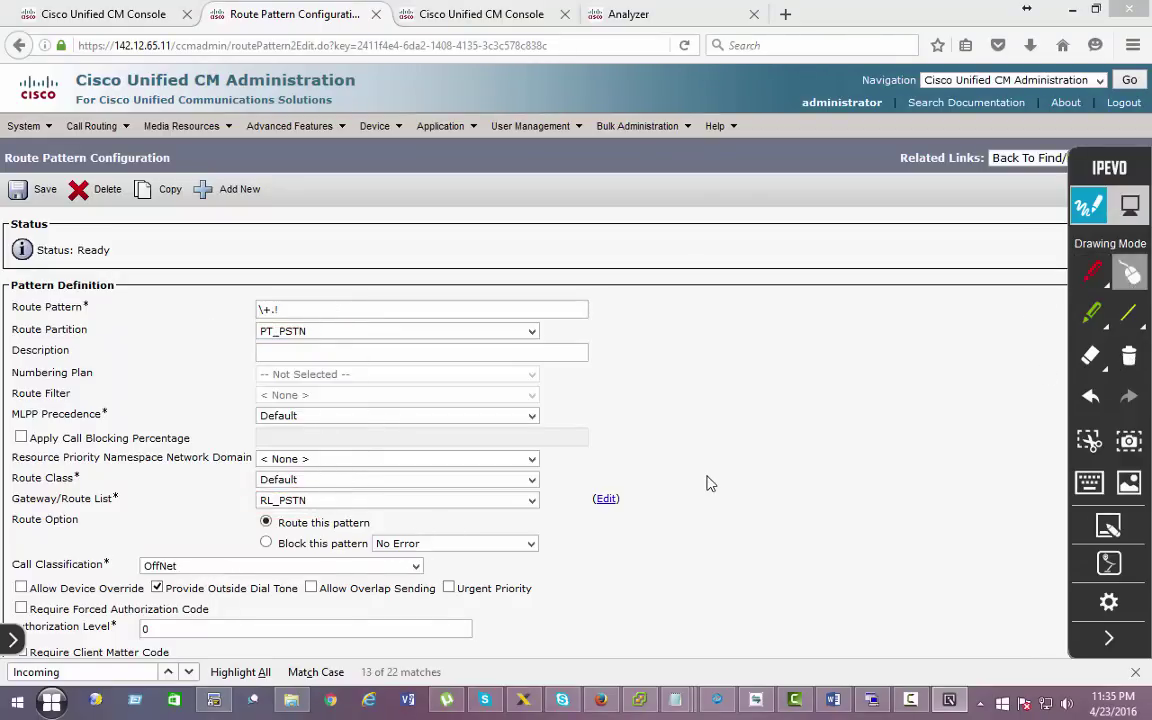
{"action": "scroll", "coordinate": [918, 358], "scroll_direction": "down", "scroll_amount": 3}
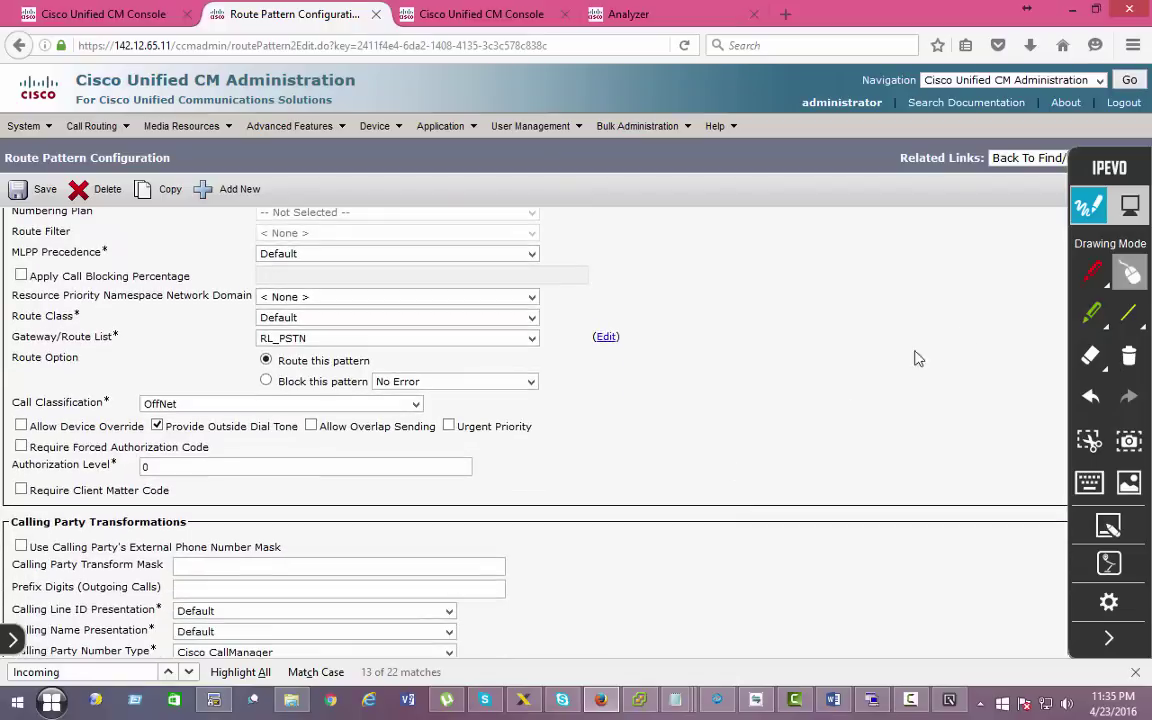
{"action": "left_click", "coordinate": [1093, 272]}
{"action": "left_click_drag", "start_coordinate": [18, 525], "coordinate": [45, 517]}
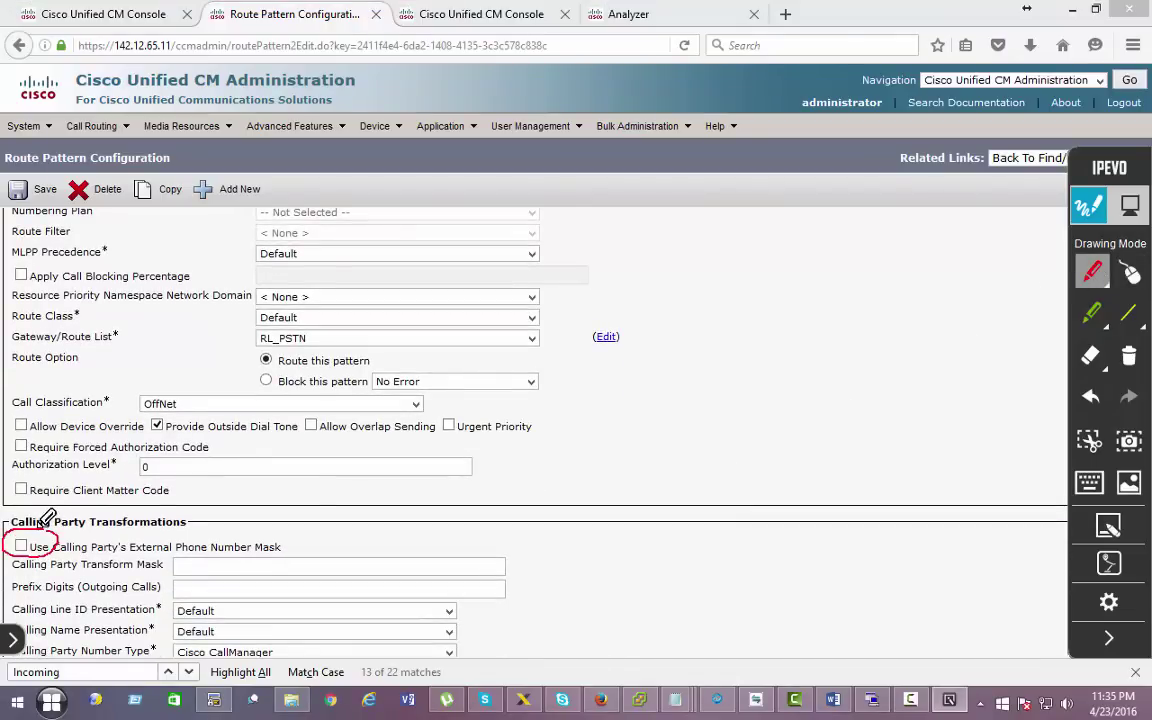
{"action": "left_click", "coordinate": [1131, 276]}
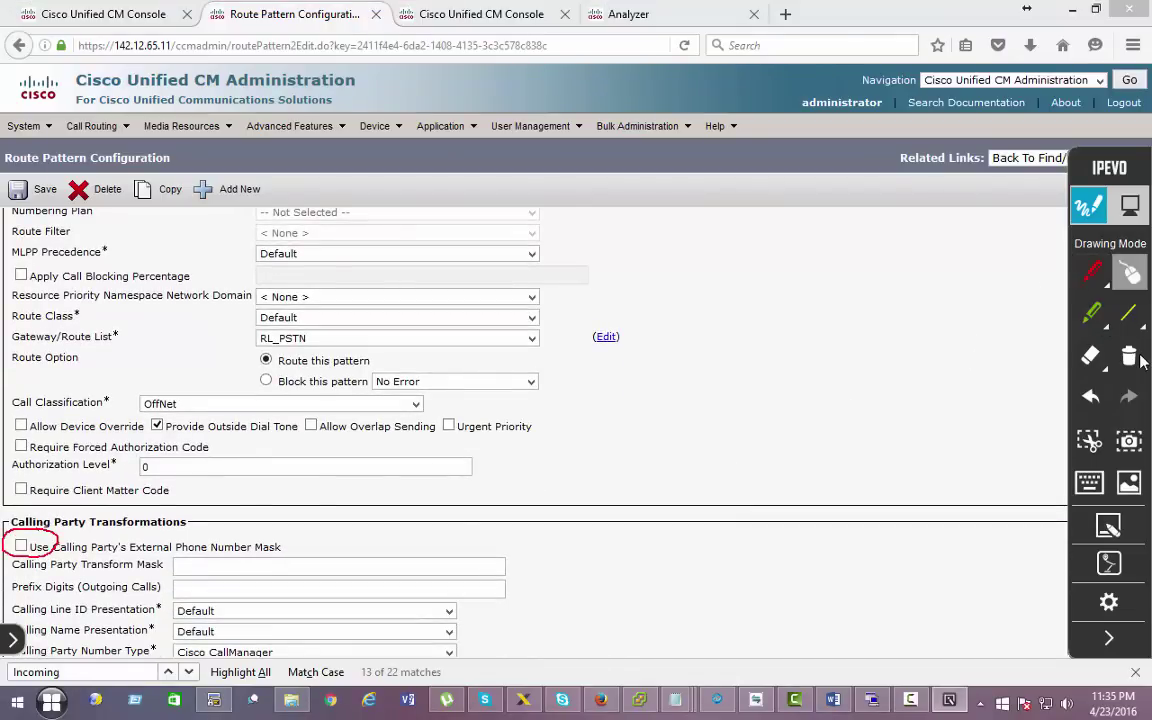
{"action": "left_click", "coordinate": [1129, 358]}
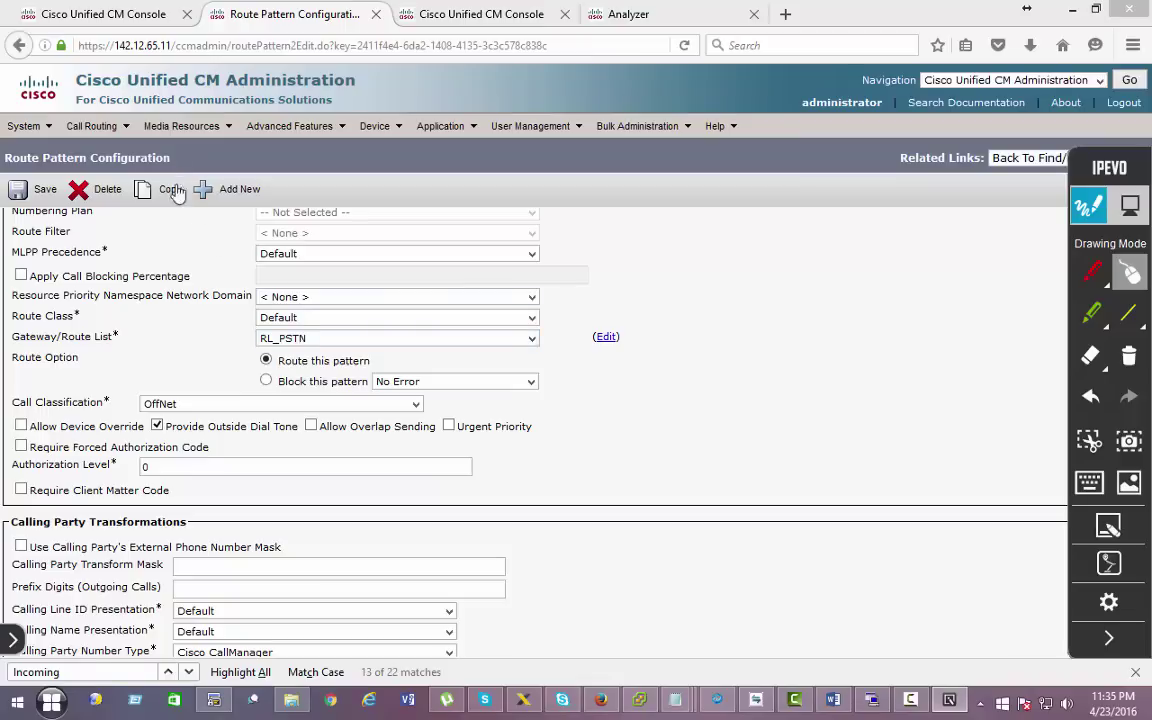
Open the Called Party Transformation Pattern list, circle \+.011! and \+.1[2-9]XX[2-9]XXXXXX in red, then clear the markings.
{"action": "left_click", "coordinate": [97, 125]}
{"action": "mouse_move", "coordinate": [203, 511]}
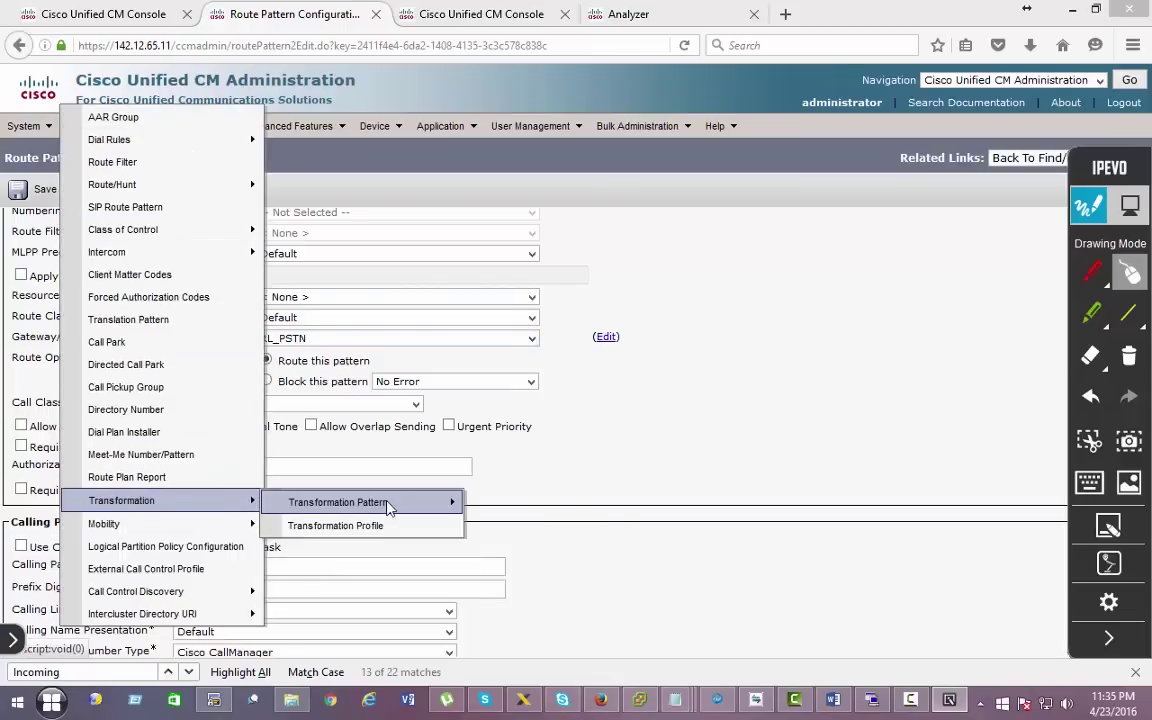
{"action": "mouse_move", "coordinate": [350, 502]}
{"action": "left_click", "coordinate": [510, 532]}
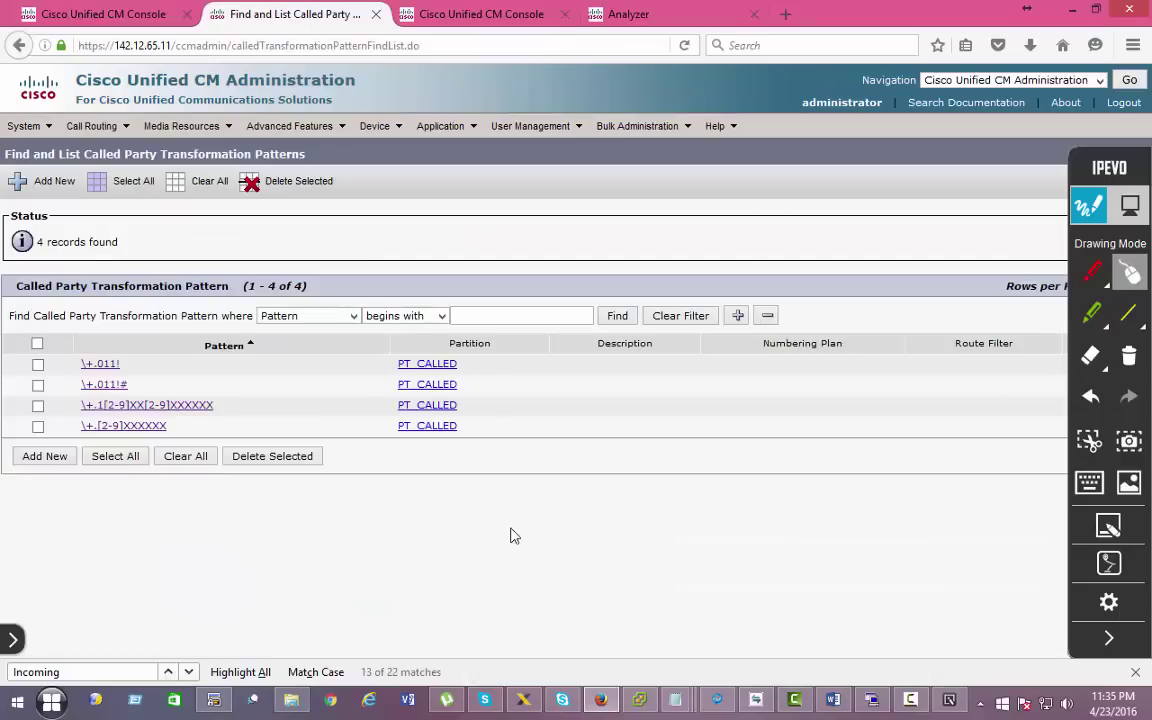
{"action": "left_click", "coordinate": [1094, 272]}
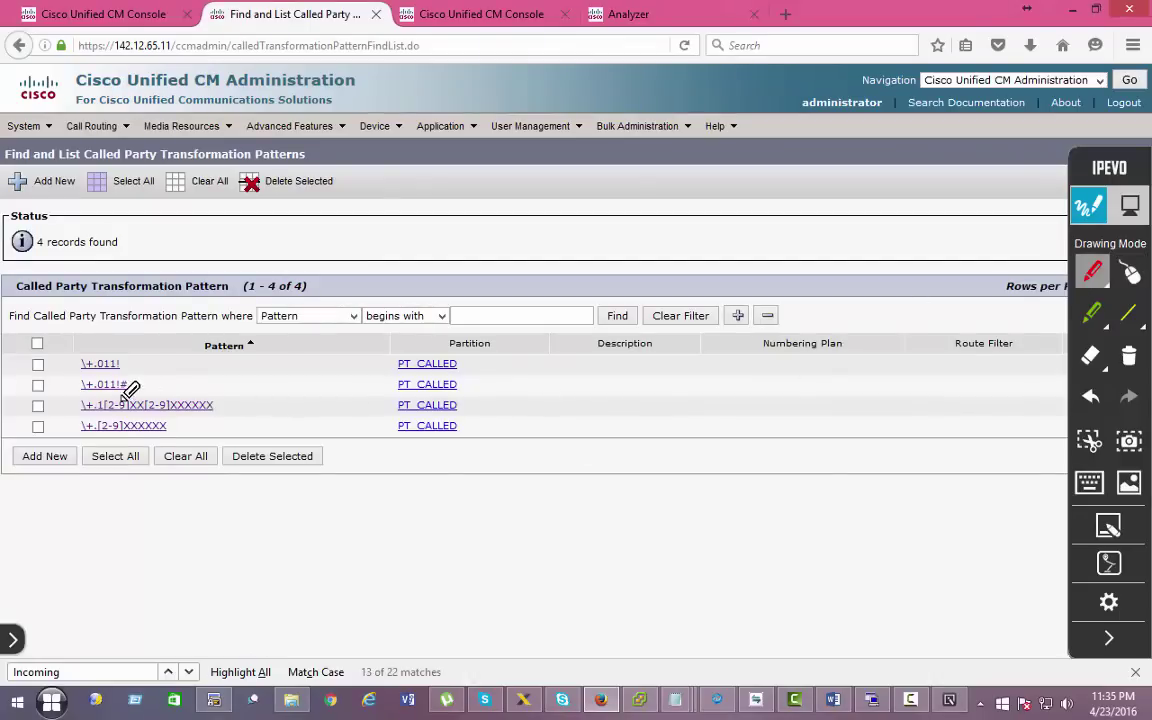
{"action": "mouse_move", "coordinate": [127, 358]}
{"action": "left_mouse_down"}
{"action": "mouse_move", "coordinate": [112, 351]}
{"action": "mouse_move", "coordinate": [84, 368]}
{"action": "mouse_move", "coordinate": [122, 358]}
{"action": "mouse_move", "coordinate": [82, 393]}
{"action": "mouse_move", "coordinate": [152, 411]}
{"action": "mouse_move", "coordinate": [193, 391]}
{"action": "mouse_move", "coordinate": [78, 397]}
{"action": "left_mouse_up"}
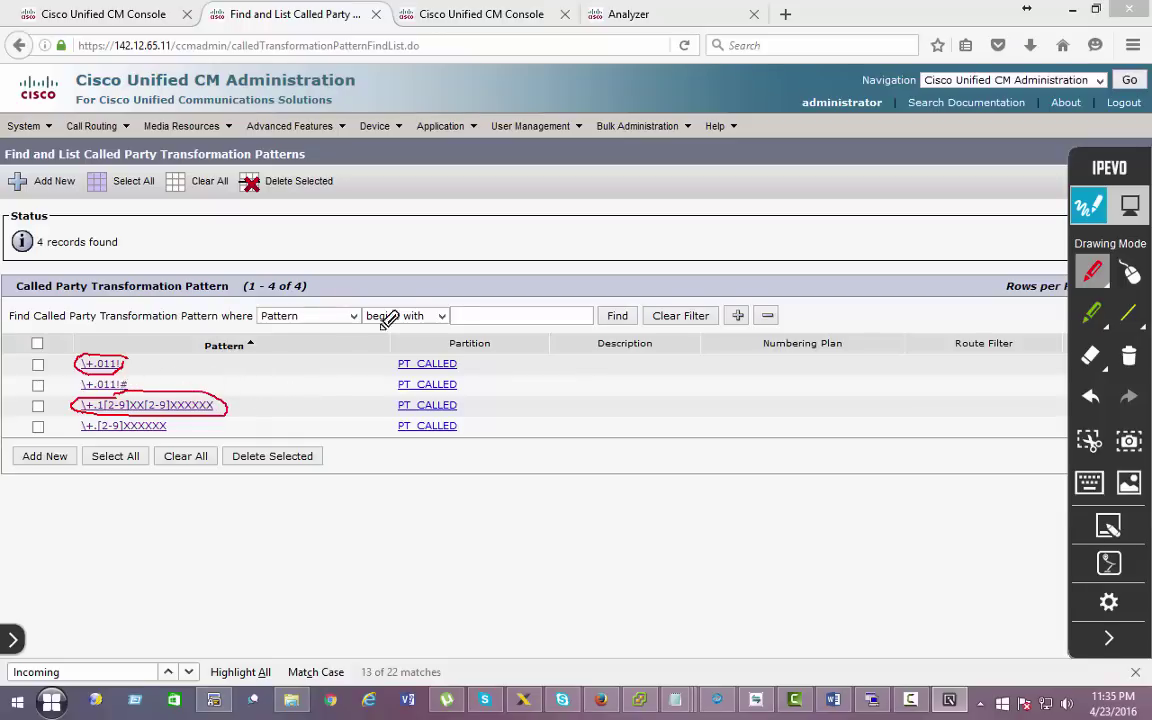
{"action": "left_click", "coordinate": [1130, 274]}
{"action": "left_click", "coordinate": [1133, 358]}
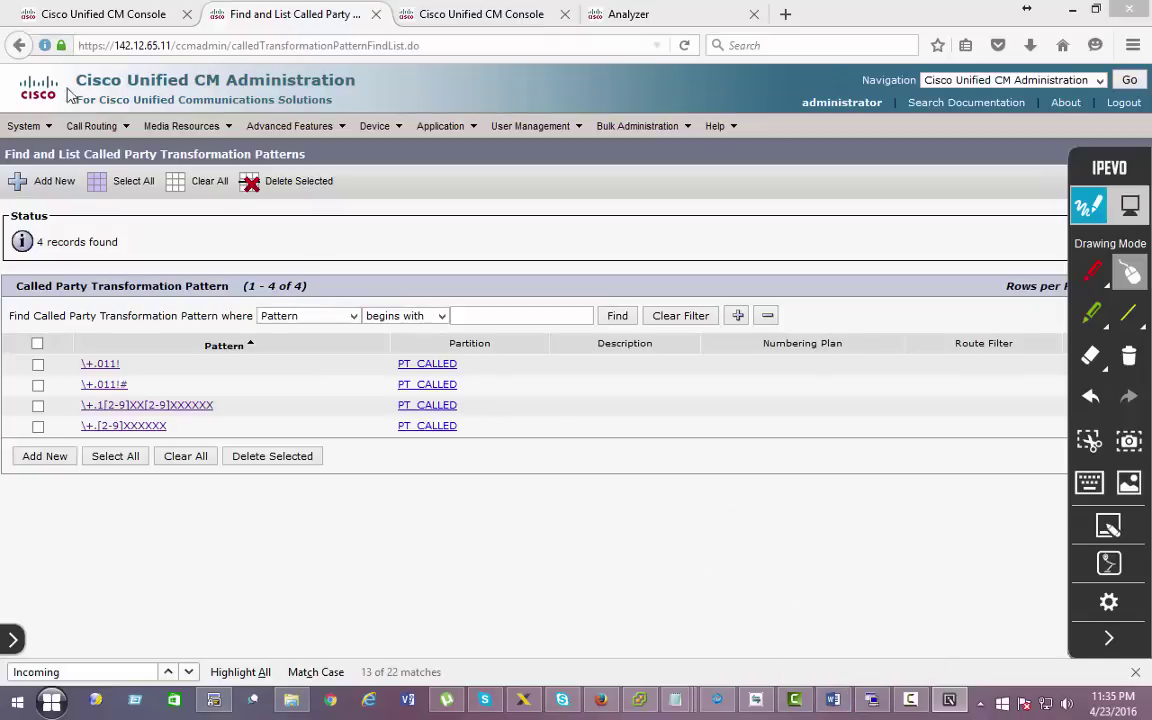
Open the Calling Party Transformation Pattern list and view the configuration of the \+.! pattern in partition PT_ANI.
{"action": "left_click", "coordinate": [91, 126]}
{"action": "mouse_move", "coordinate": [197, 505]}
{"action": "mouse_move", "coordinate": [390, 502]}
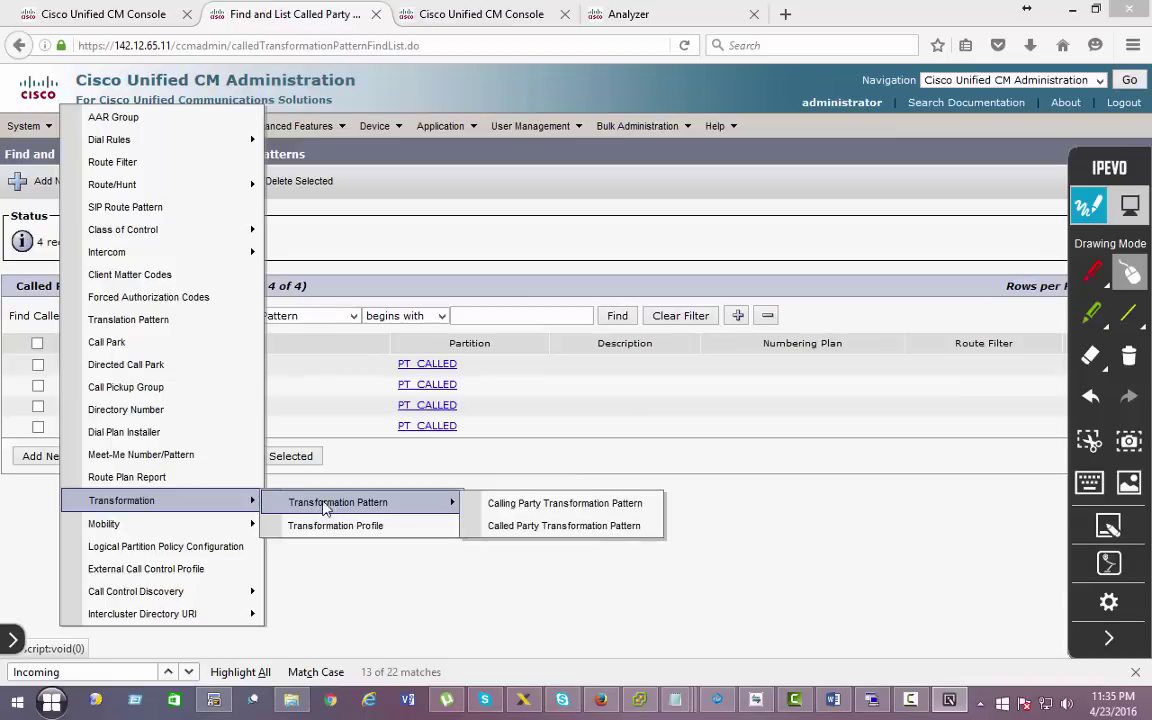
{"action": "left_click", "coordinate": [496, 505]}
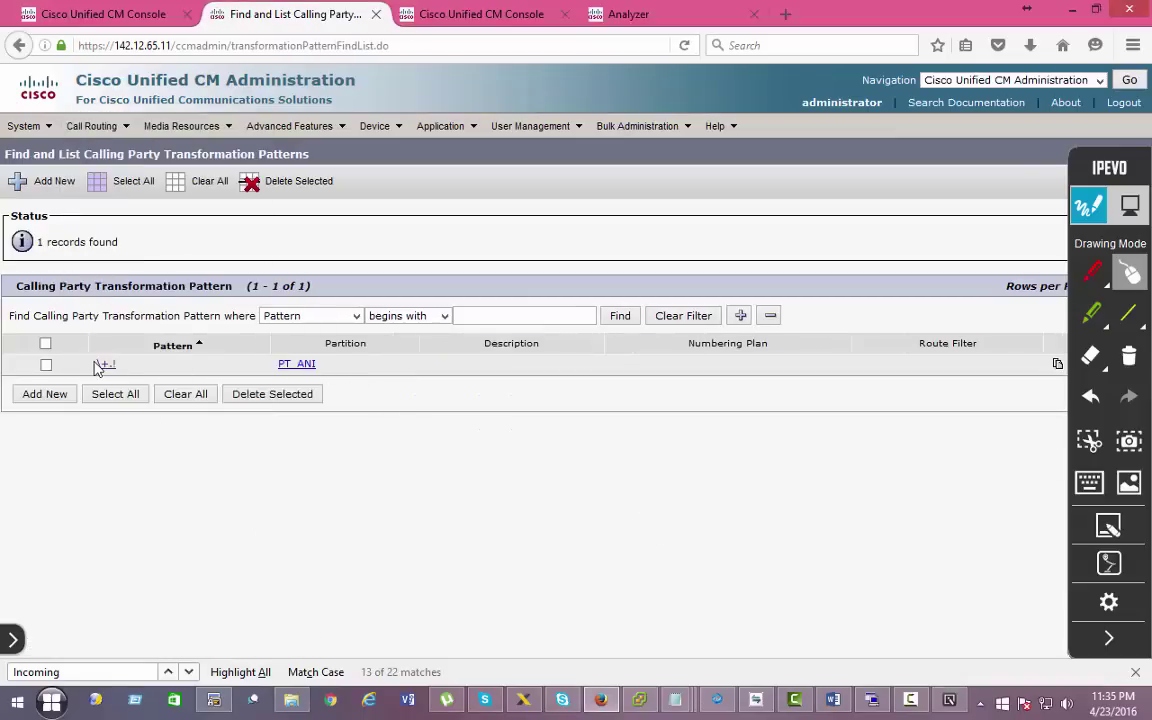
{"action": "left_click", "coordinate": [104, 364]}
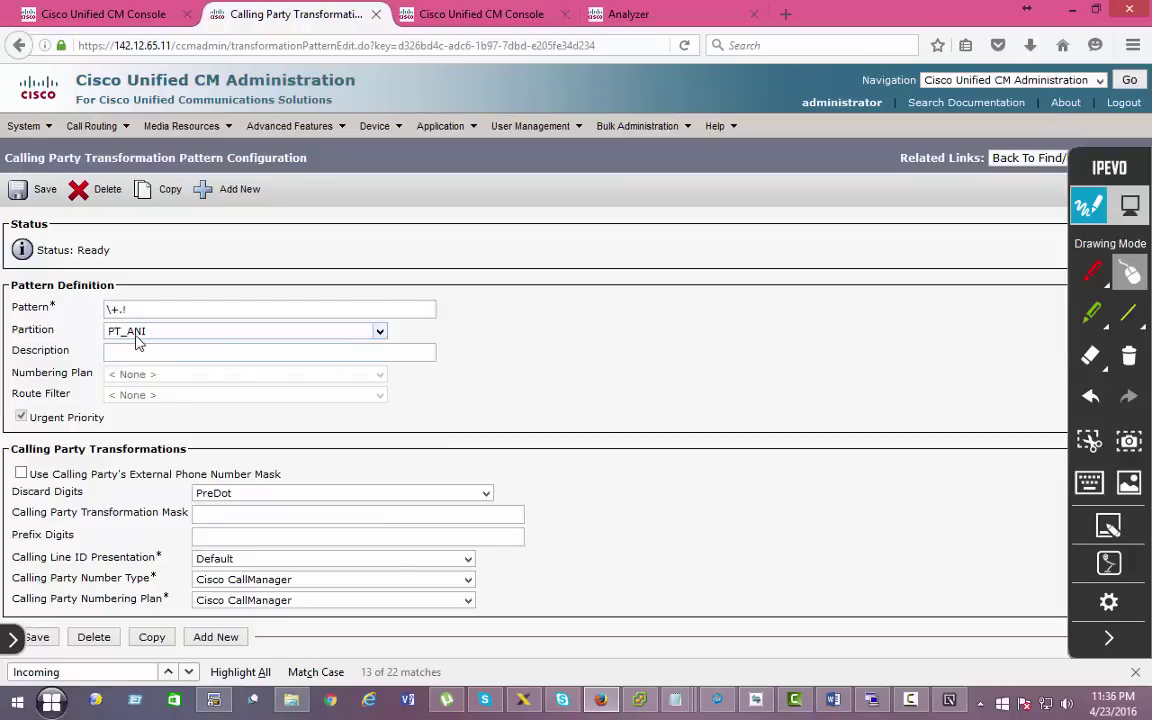
Review the Caller ID and Remote Number transformation CSS settings in SB Phone 1's configuration, then return to the phone list.
{"action": "mouse_move", "coordinate": [374, 126]}
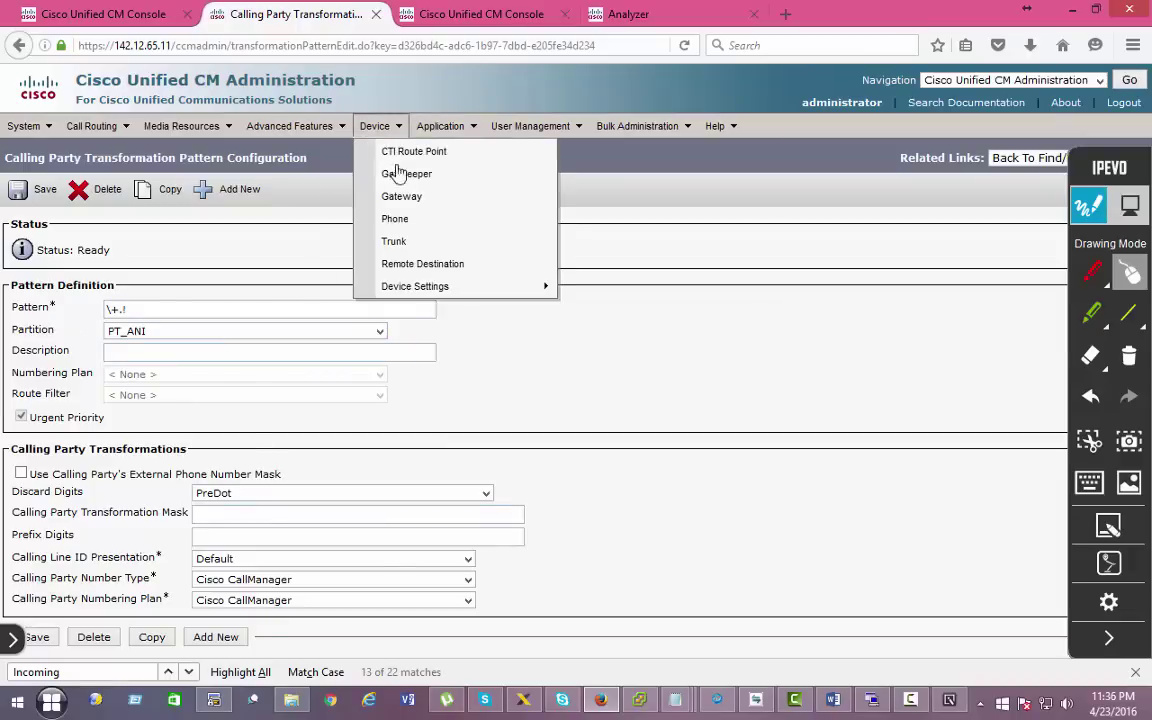
{"action": "left_click", "coordinate": [386, 219]}
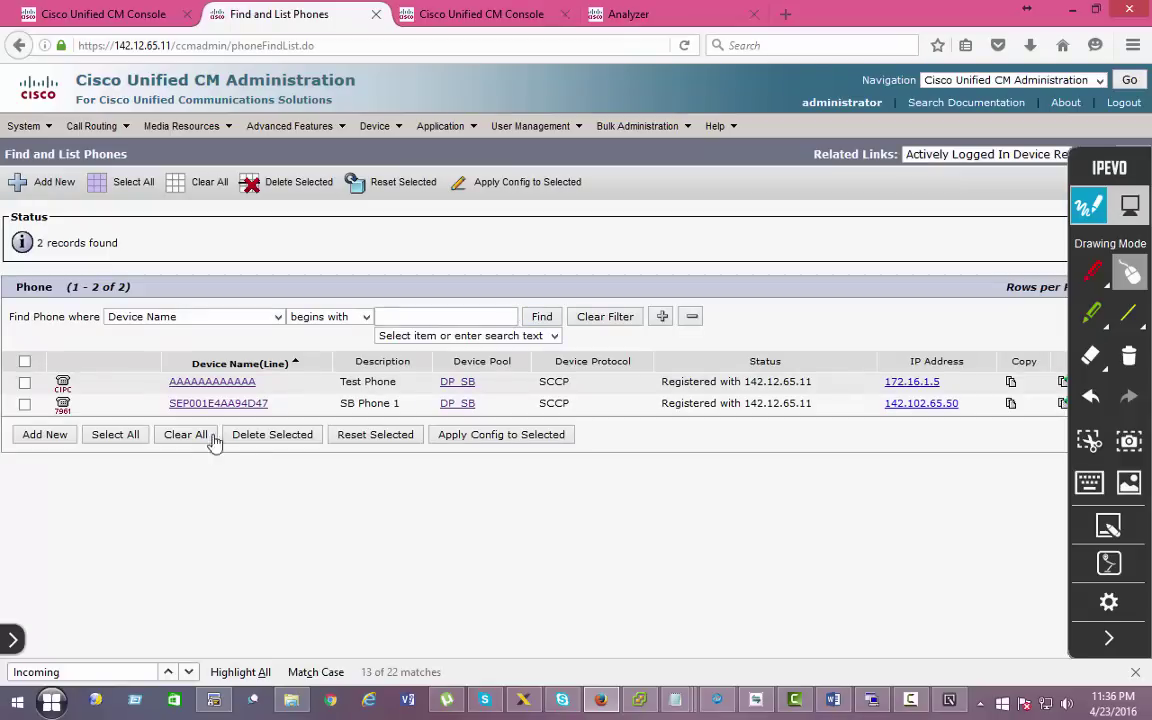
{"action": "left_click", "coordinate": [192, 403]}
{"action": "scroll", "coordinate": [588, 530], "scroll_direction": "down", "scroll_amount": 15}
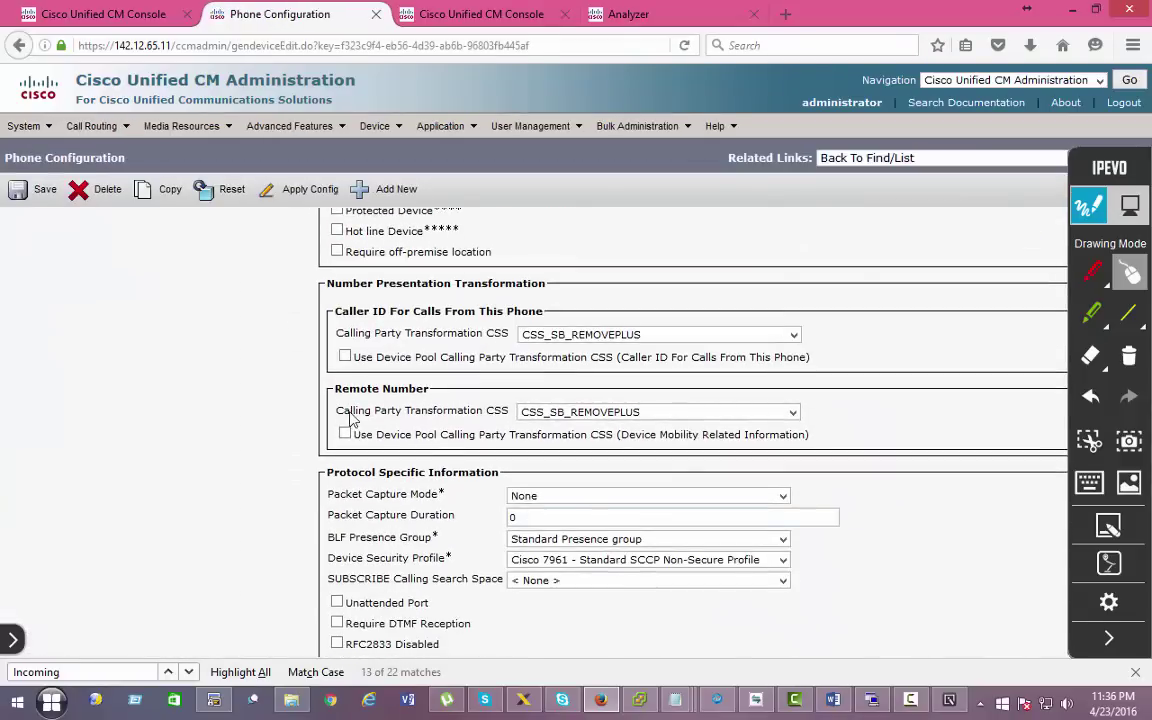
{"action": "triple_click", "coordinate": [380, 393]}
{"action": "left_click_drag", "start_coordinate": [336, 314], "coordinate": [507, 308]}
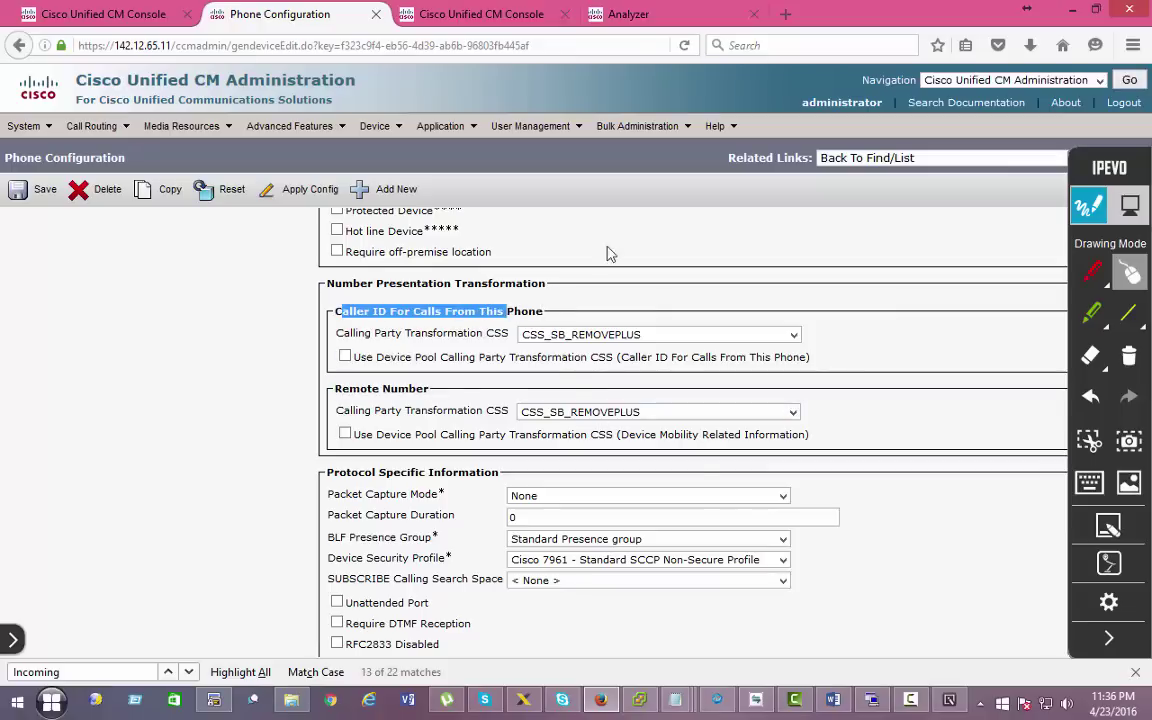
{"action": "left_click", "coordinate": [1107, 640]}
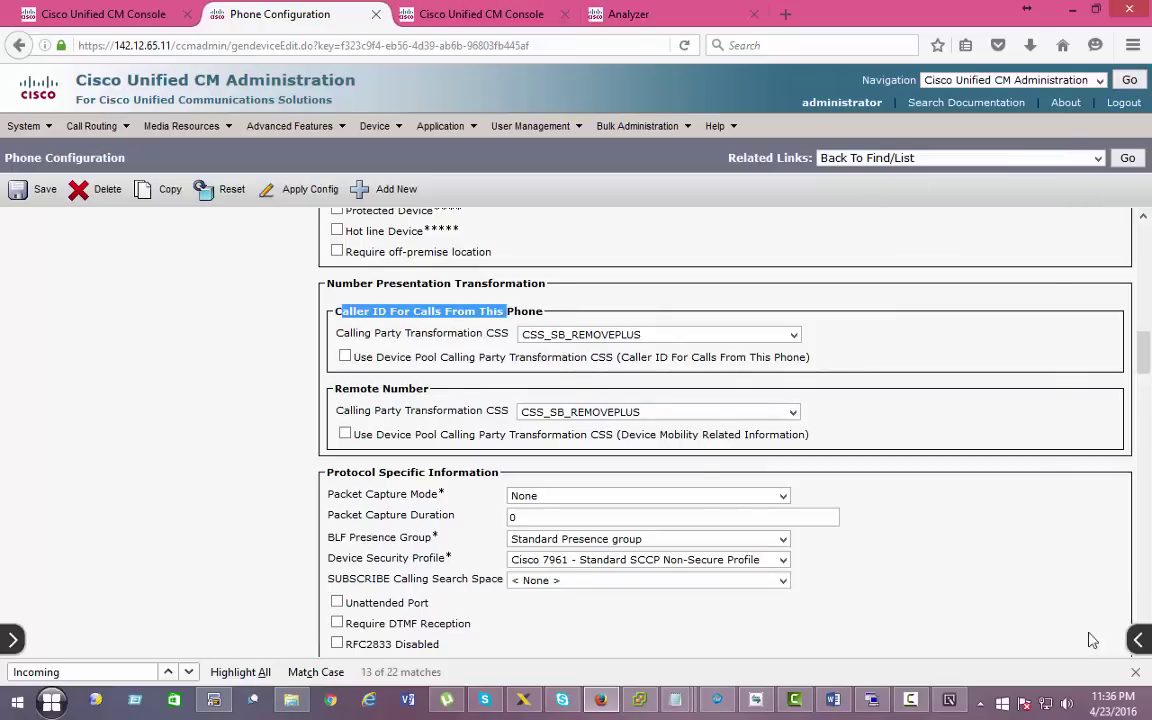
{"action": "left_click", "coordinate": [1127, 160]}
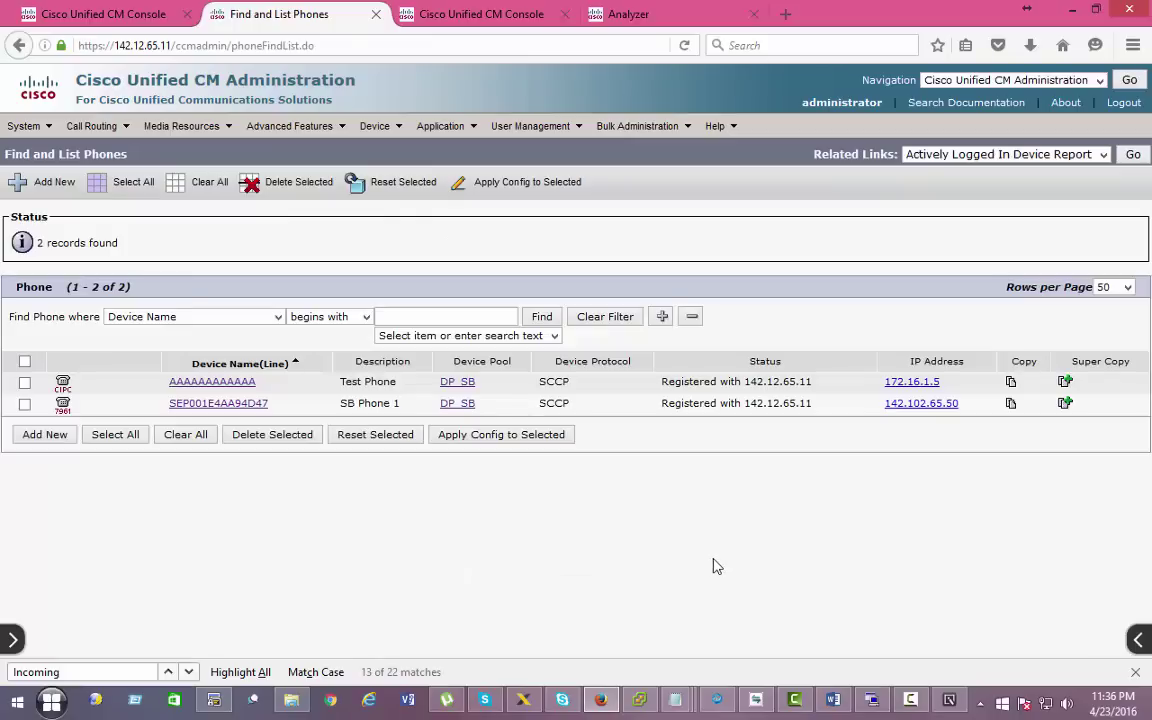
Switch to the Word lab document and highlight the three requirements of section 2.4C Site B Plus Dialling.
{"action": "left_click", "coordinate": [832, 699]}
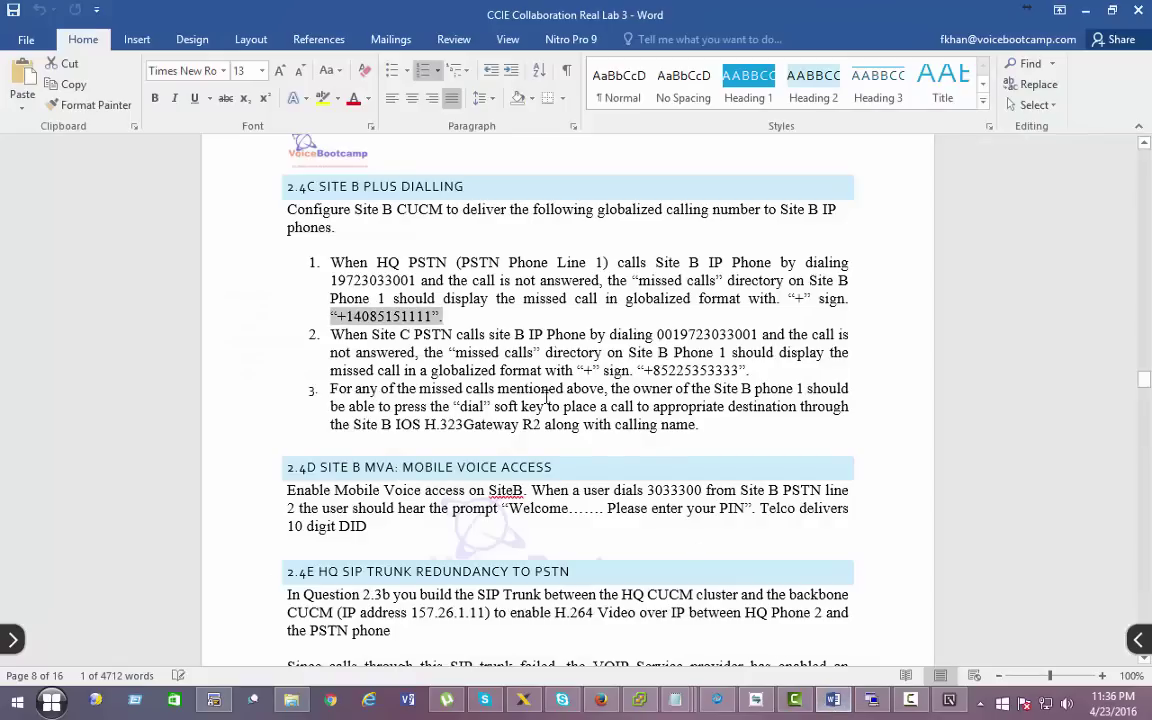
{"action": "left_click_drag", "start_coordinate": [714, 425], "coordinate": [318, 245]}
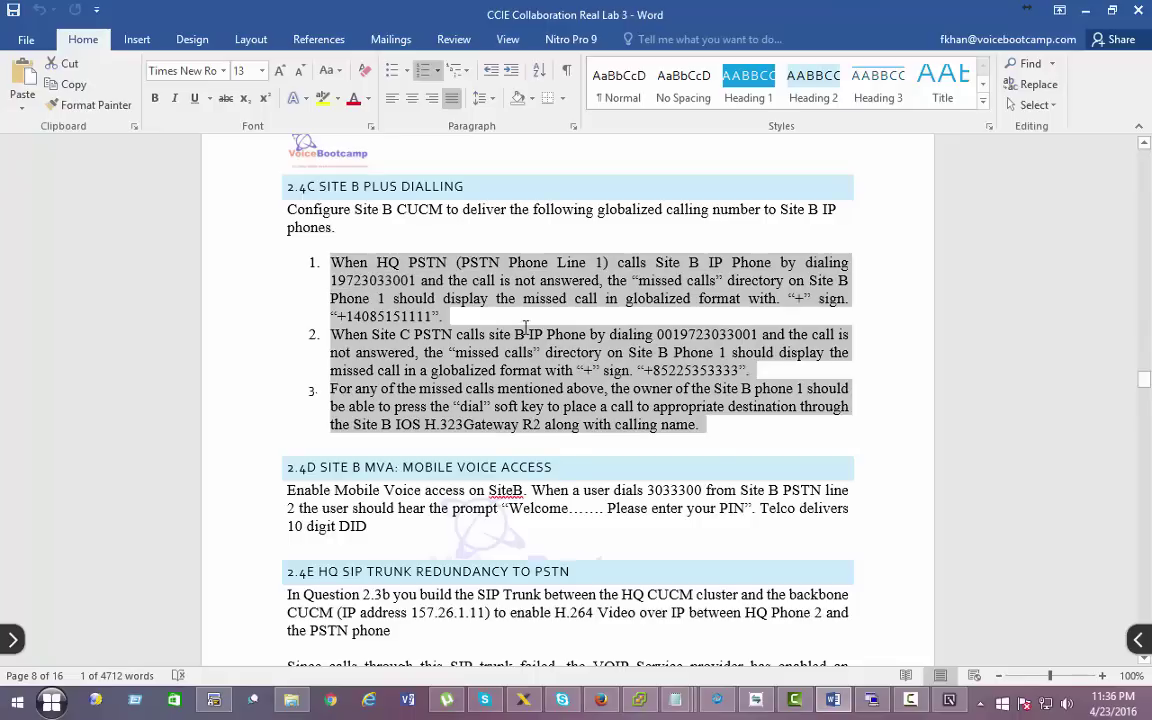
{"action": "left_click", "coordinate": [1136, 640]}
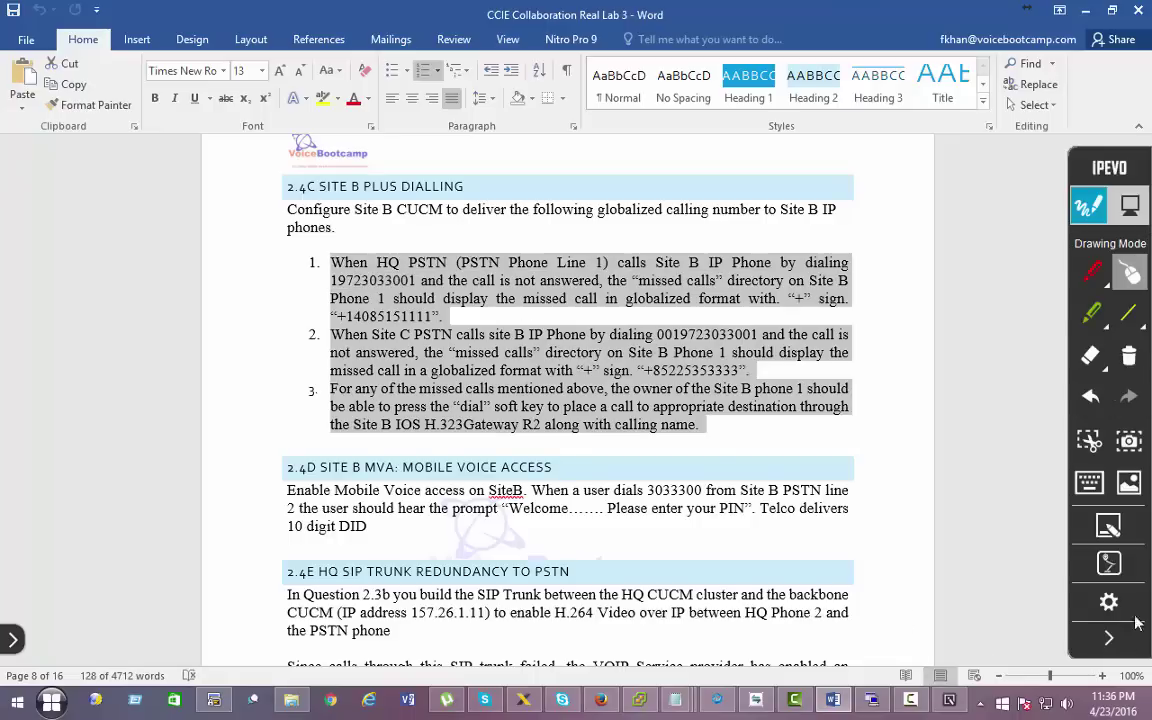
{"action": "left_click", "coordinate": [1092, 271]}
{"action": "left_click", "coordinate": [1127, 279]}
Switch to the terminal, fill the SB-Site console with blank prompts and check the HQ-Site session's ISDN output.
{"action": "left_click", "coordinate": [213, 700]}
{"action": "key", "text": "Return"}
{"action": "key", "text": "Return"}
{"action": "key", "text": "Return"}
{"action": "key", "text": "Return"}
{"action": "key", "text": "Return"}
{"action": "key", "text": "Return"}
{"action": "key", "text": "Return"}
{"action": "key", "text": "Return"}
{"action": "key", "text": "Return"}
{"action": "key", "text": "Return"}
{"action": "key", "text": "Return"}
{"action": "key", "text": "Return"}
{"action": "key", "text": "Return"}
{"action": "key", "text": "Return"}
{"action": "key", "text": "Return"}
{"action": "key", "text": "Return"}
{"action": "key", "text": "Return"}
{"action": "key", "text": "Return"}
{"action": "key", "text": "Return"}
{"action": "key", "text": "Return"}
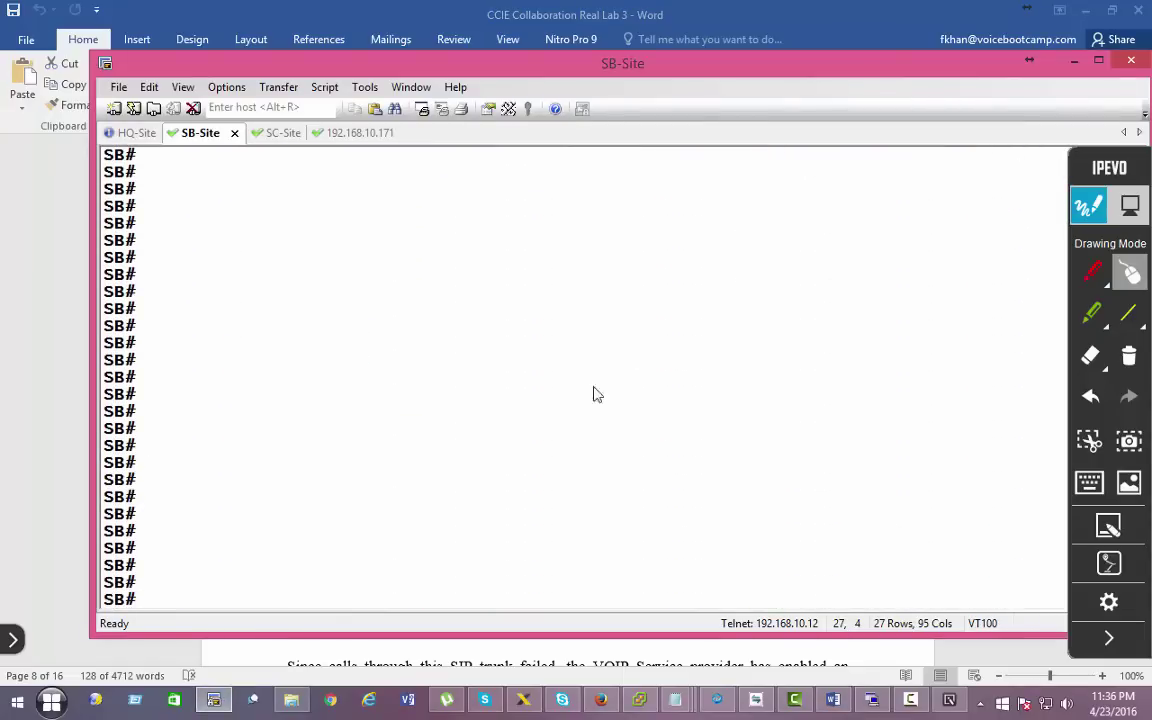
{"action": "left_click", "coordinate": [136, 133]}
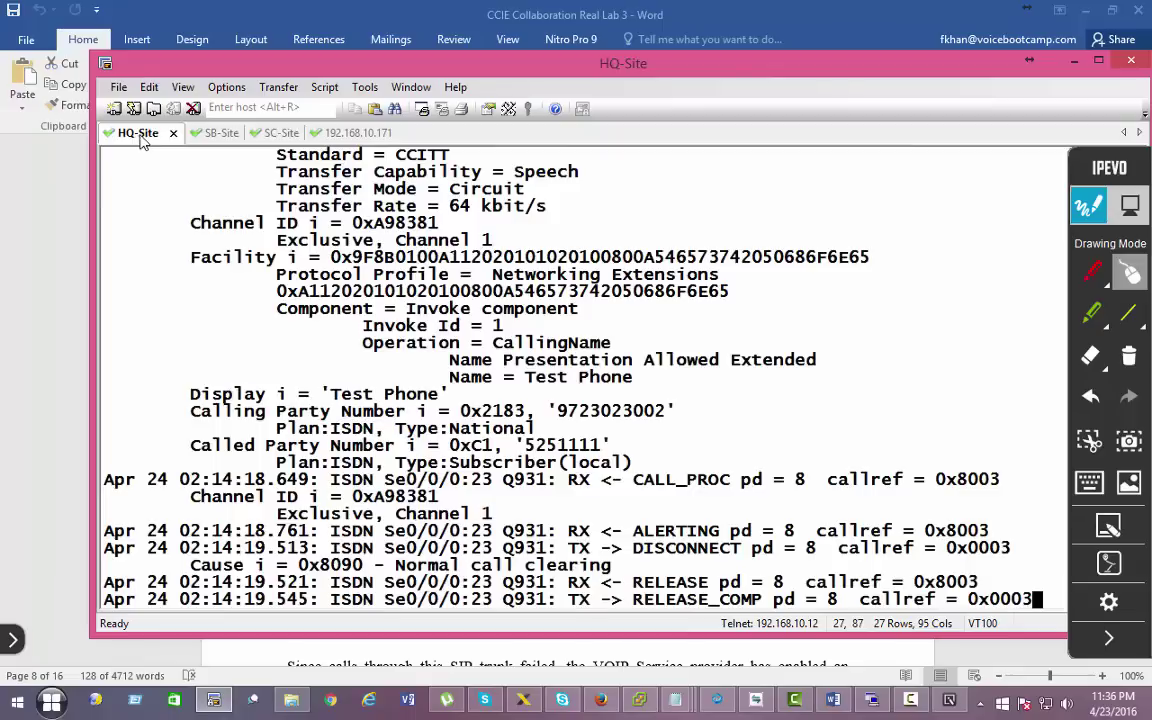
{"action": "left_click", "coordinate": [218, 133]}
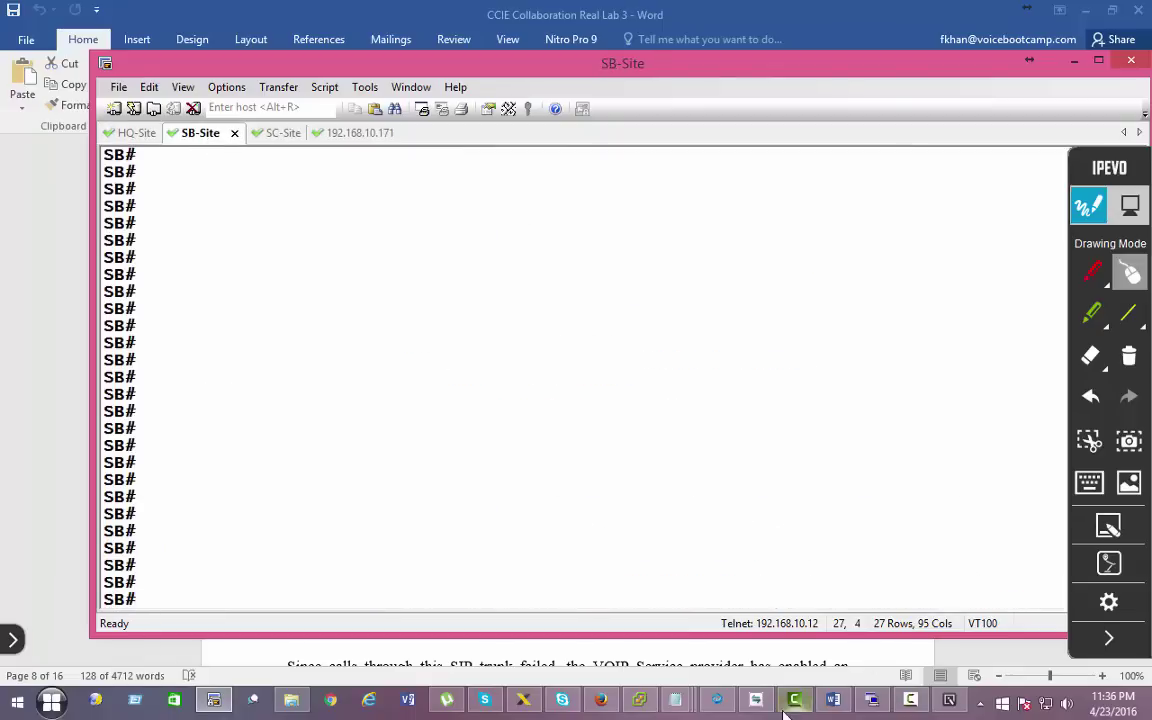
Switch to the Cisco IP phone, exit the missed calls list and call the HQ PSTN number with the 91 long-distance prefix.
{"action": "left_click", "coordinate": [910, 708]}
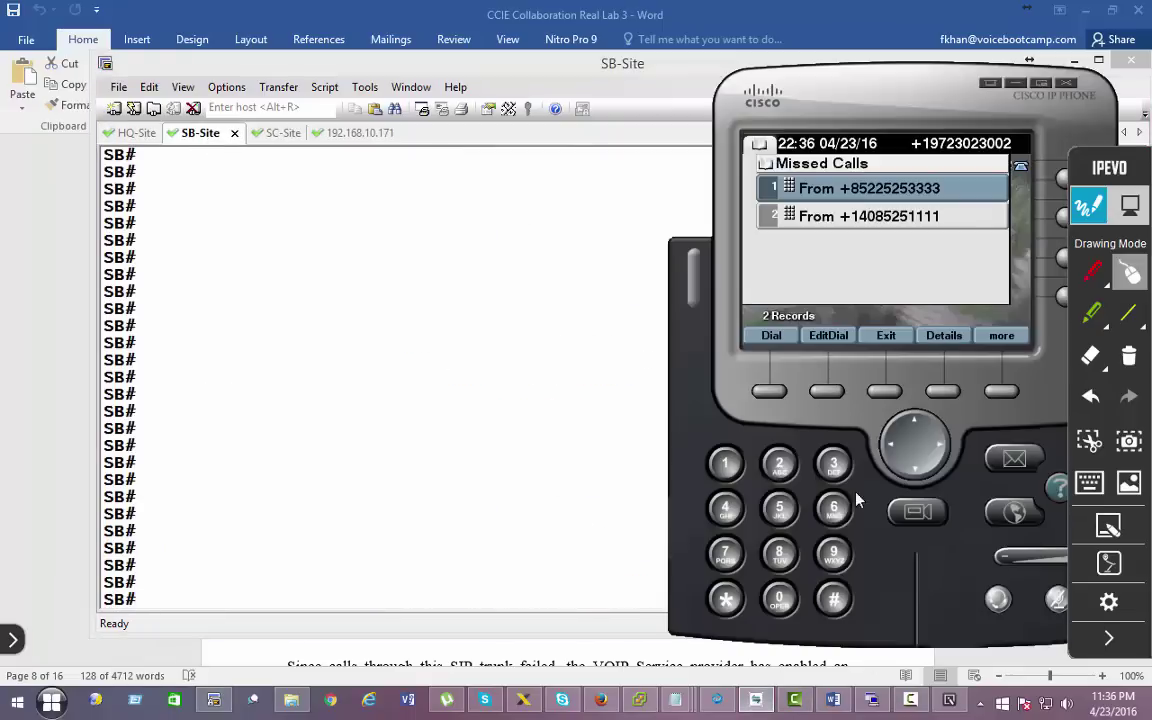
{"action": "left_click", "coordinate": [898, 224]}
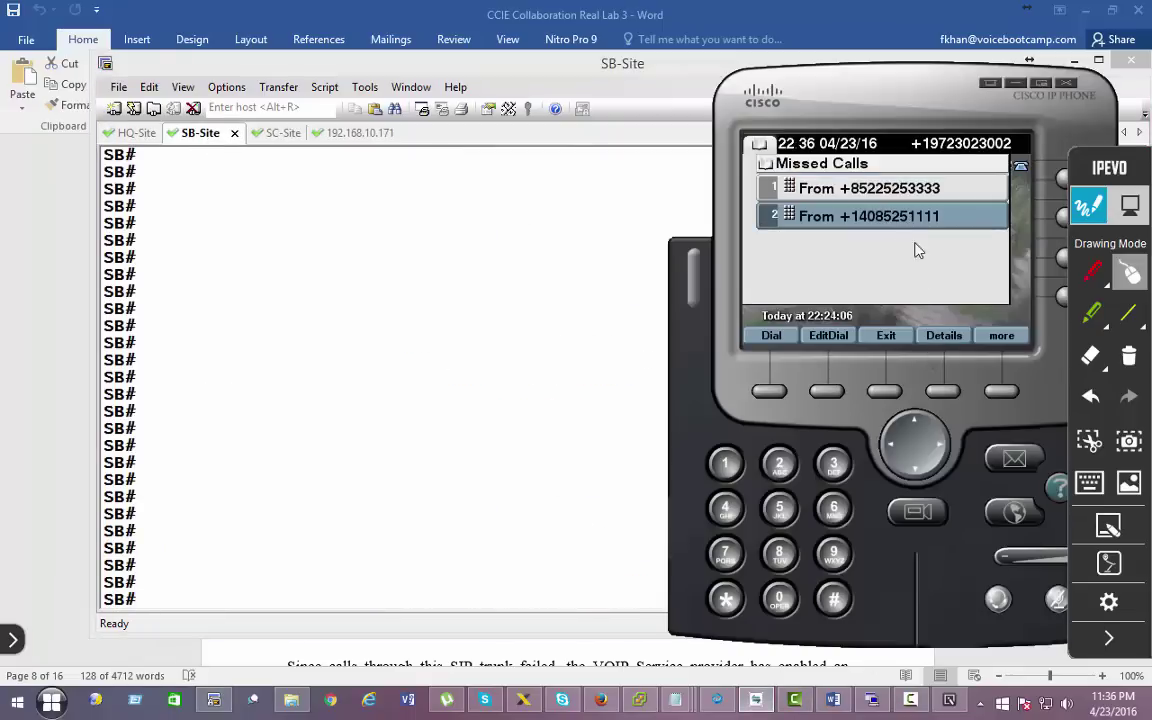
{"action": "left_click", "coordinate": [884, 337]}
{"action": "left_click", "coordinate": [884, 337]}
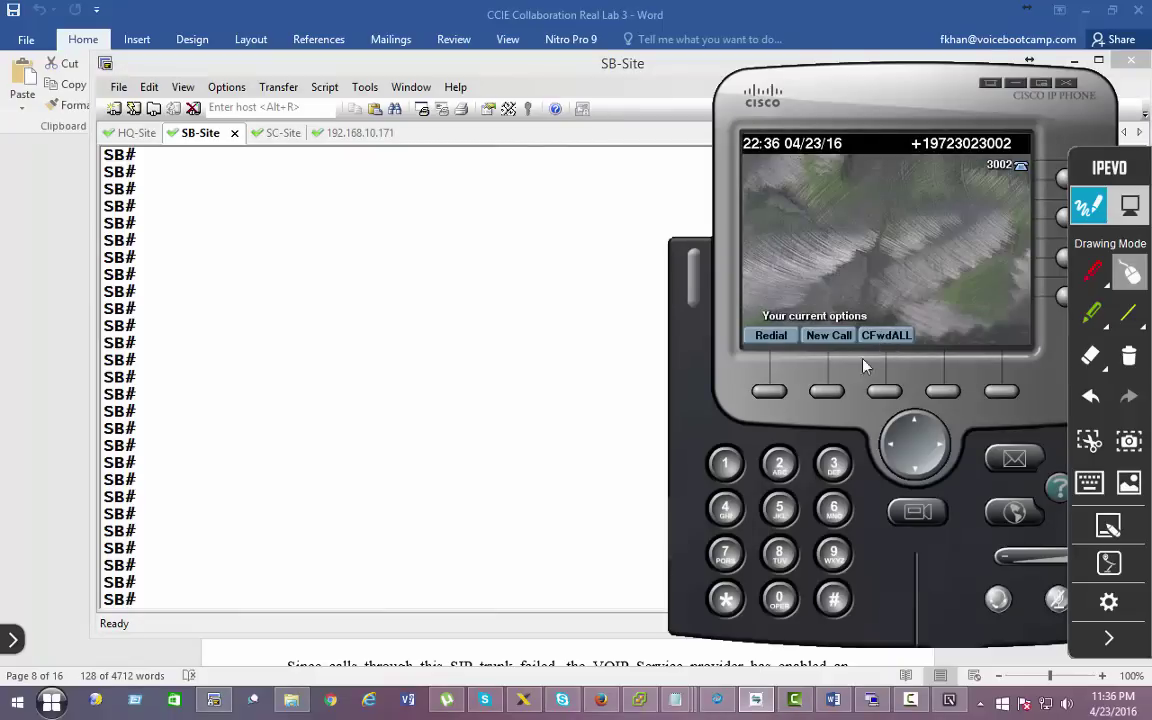
{"action": "type", "text": "914"}
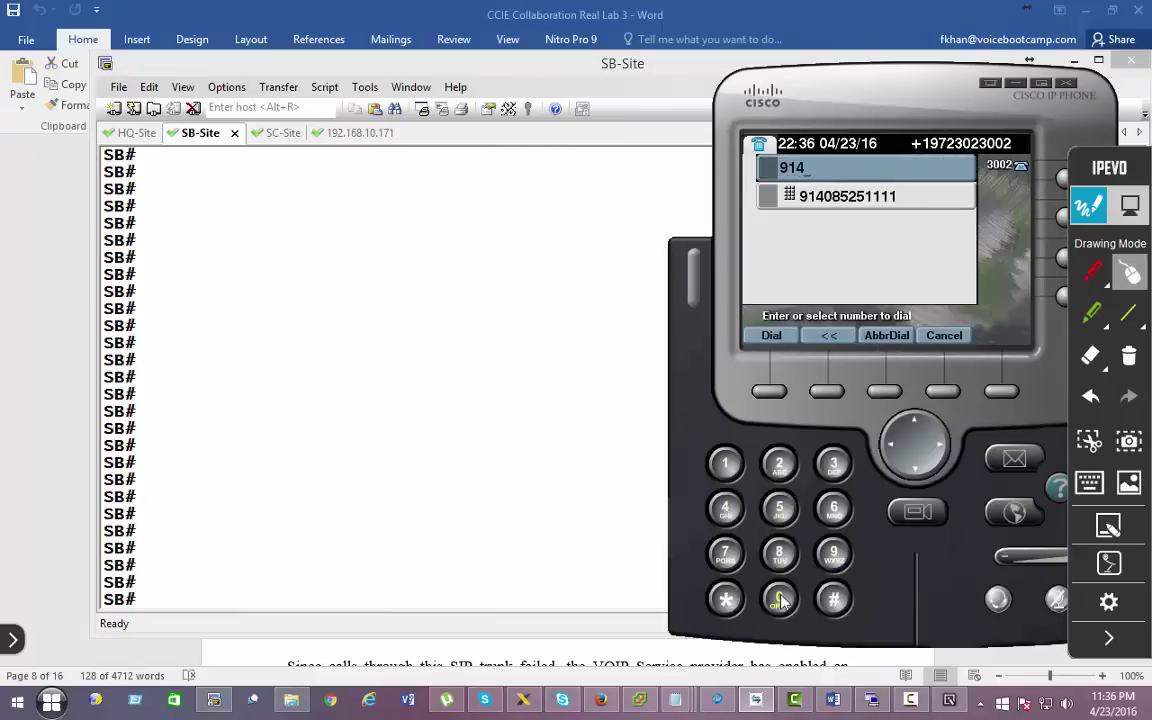
{"action": "type", "text": "085251"}
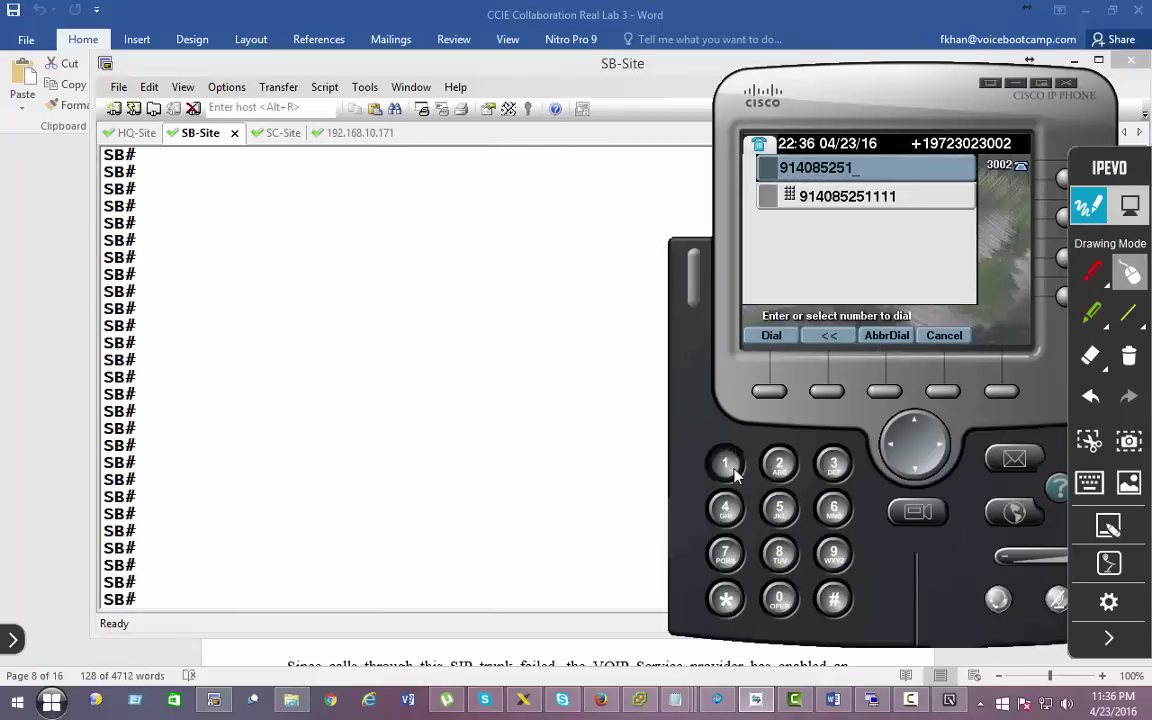
{"action": "type", "text": "111"}
{"action": "left_click", "coordinate": [770, 340]}
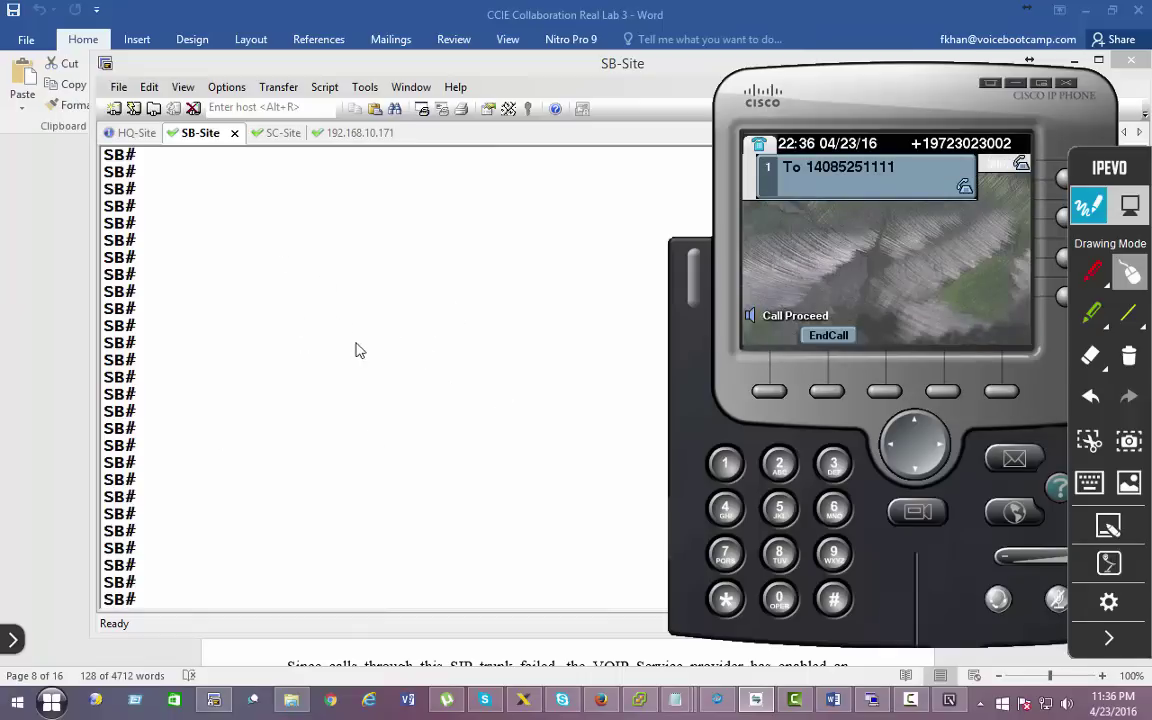
Examine the calling and called party numbers of the test call in the HQ-Site ISDN Q931 debug output.
{"action": "left_click", "coordinate": [145, 134]}
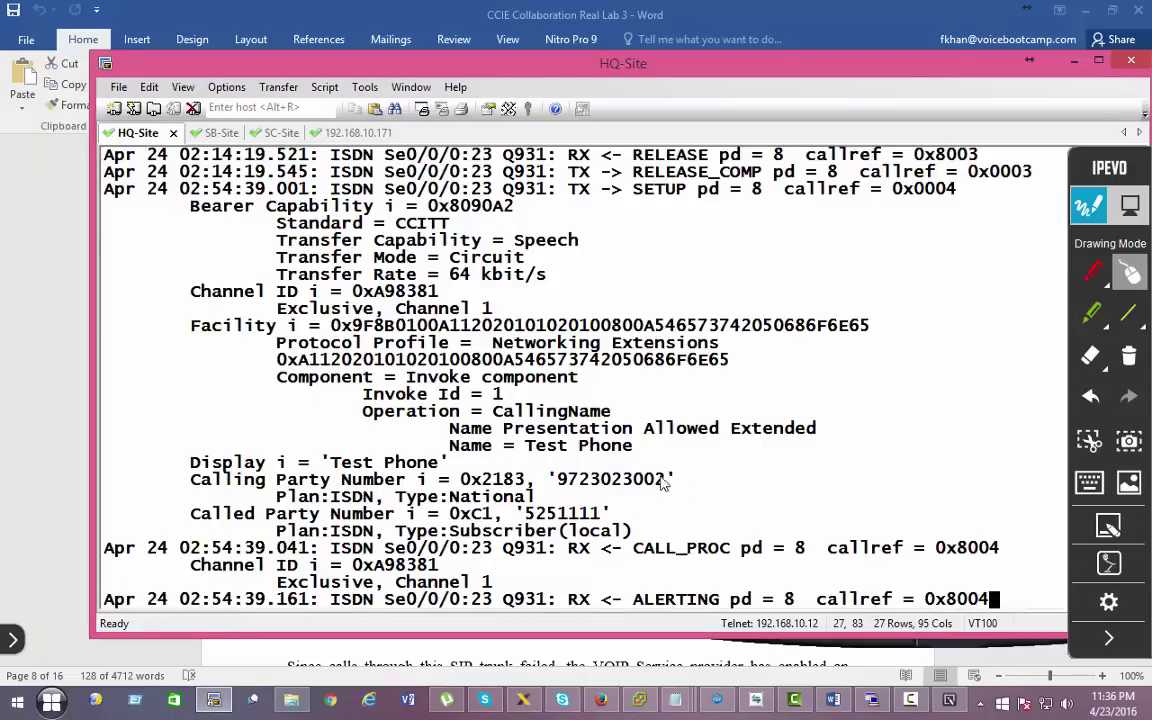
{"action": "left_click_drag", "start_coordinate": [663, 483], "coordinate": [550, 480]}
{"action": "left_click_drag", "start_coordinate": [618, 515], "coordinate": [527, 515]}
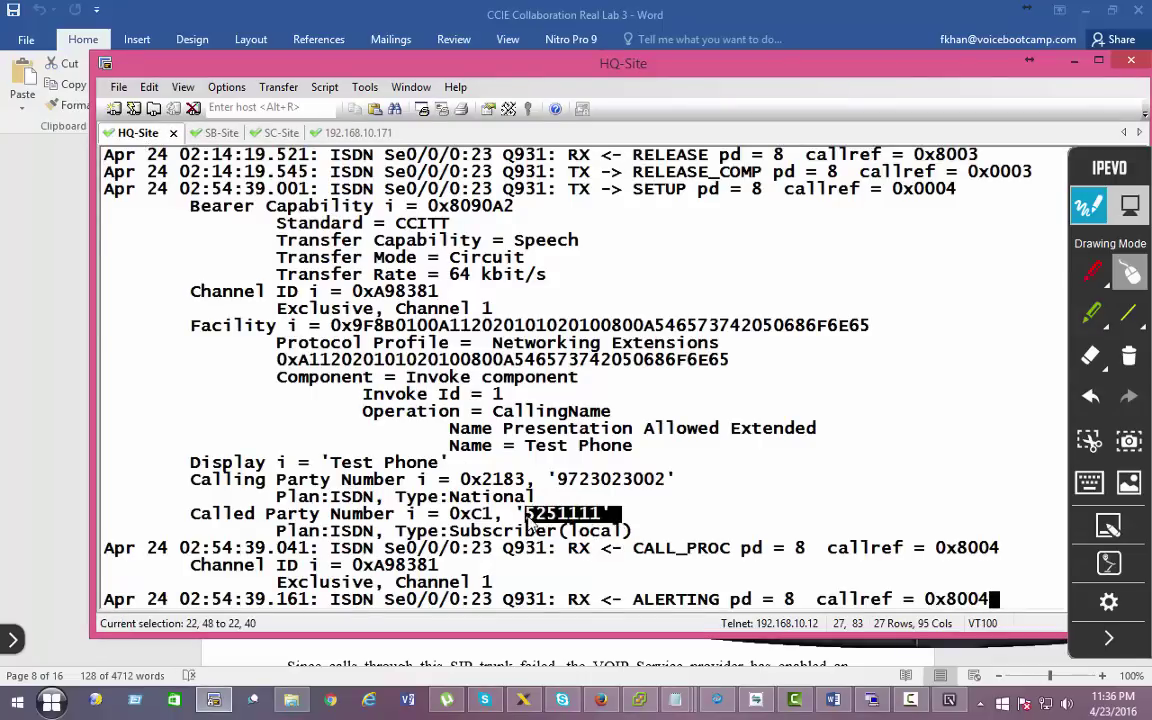
End the test call on the IP phone, return to the Word lab document and deselect the 2.4C requirements.
{"action": "key", "text": "alt+Tab"}
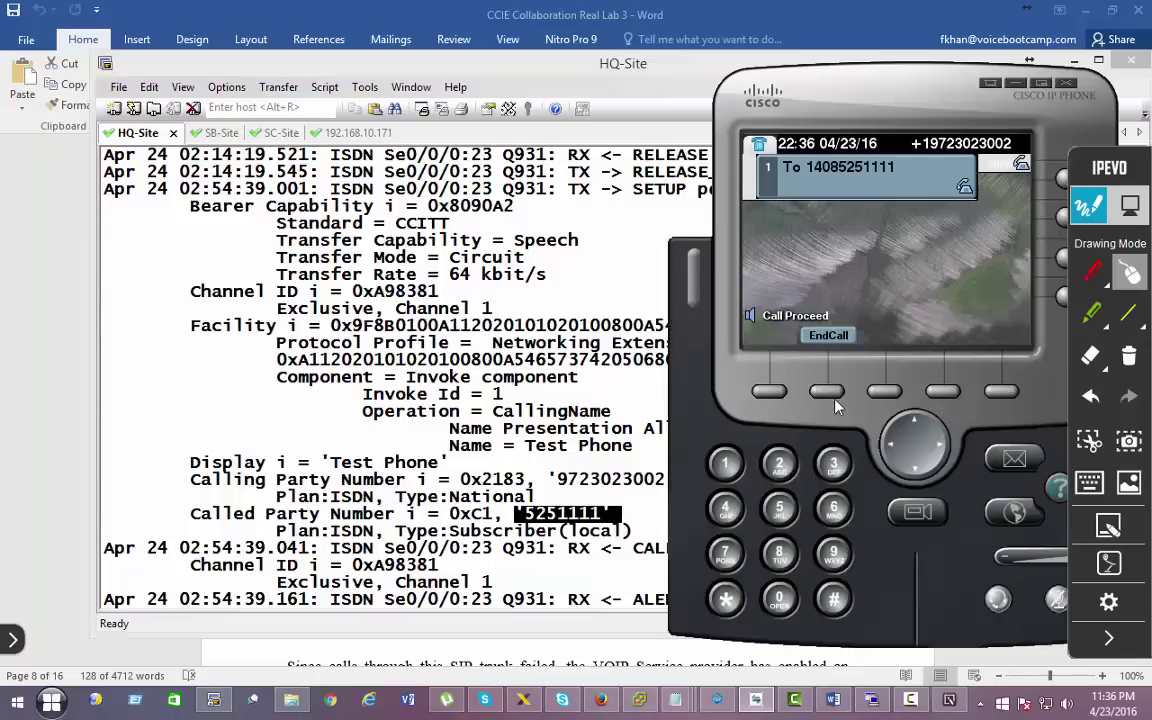
{"action": "left_click", "coordinate": [829, 336]}
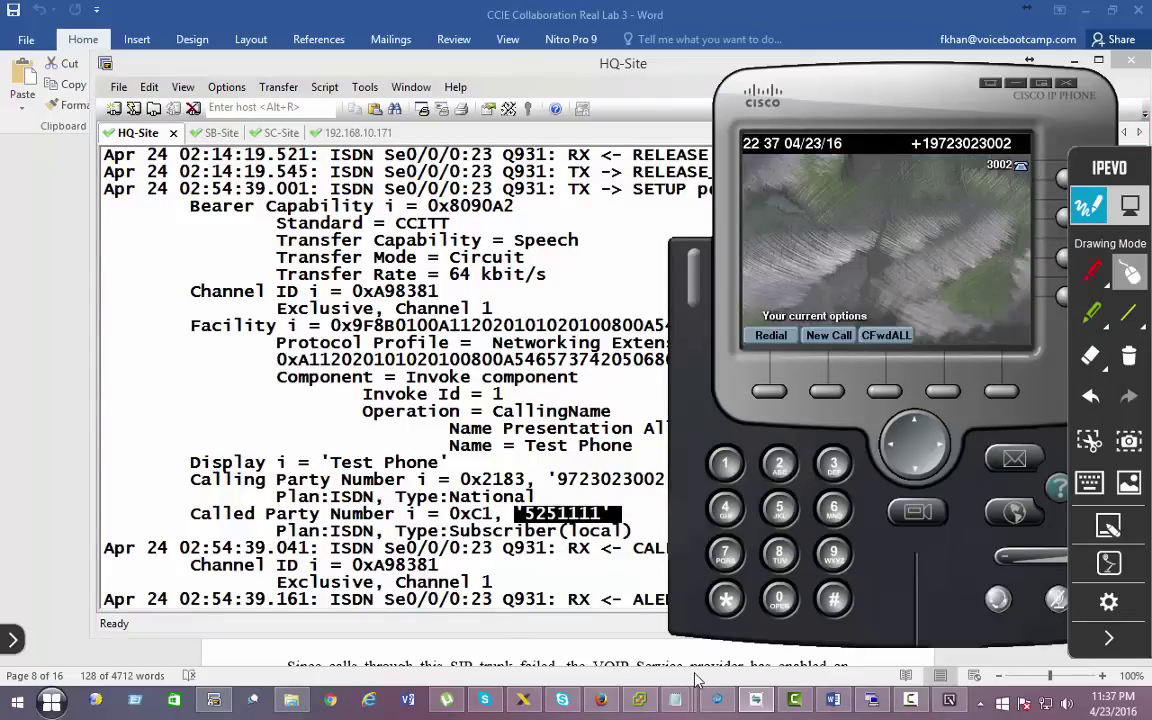
{"action": "left_click", "coordinate": [833, 705]}
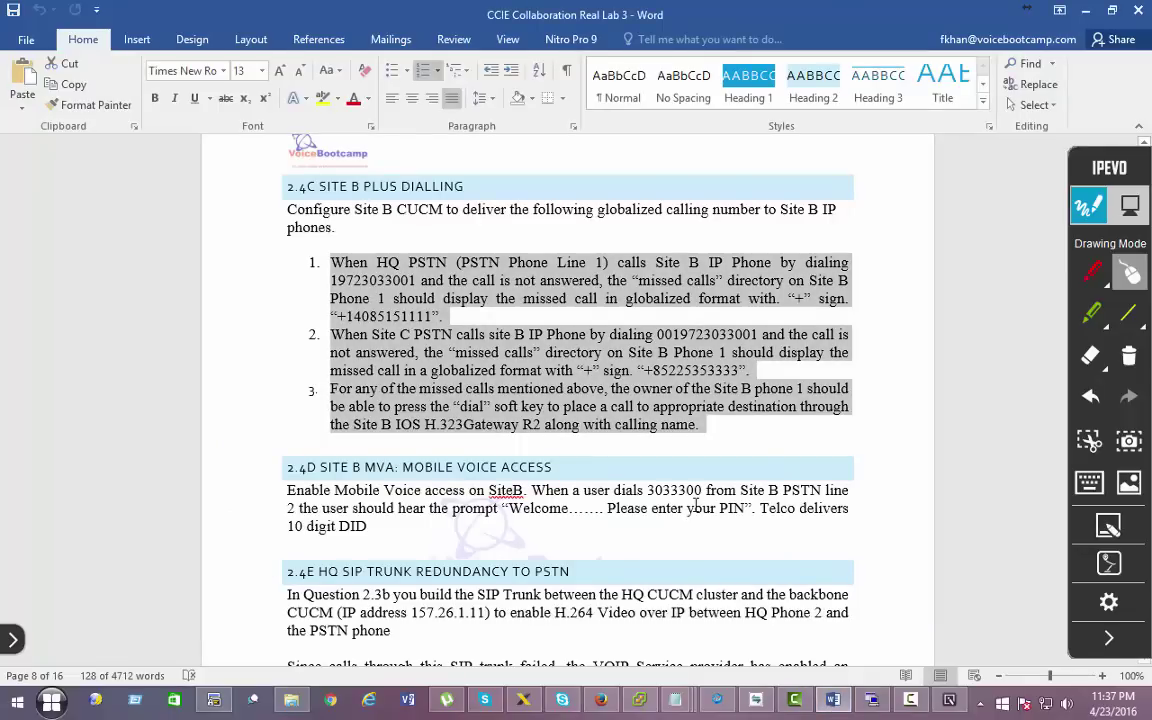
{"action": "left_click", "coordinate": [721, 425]}
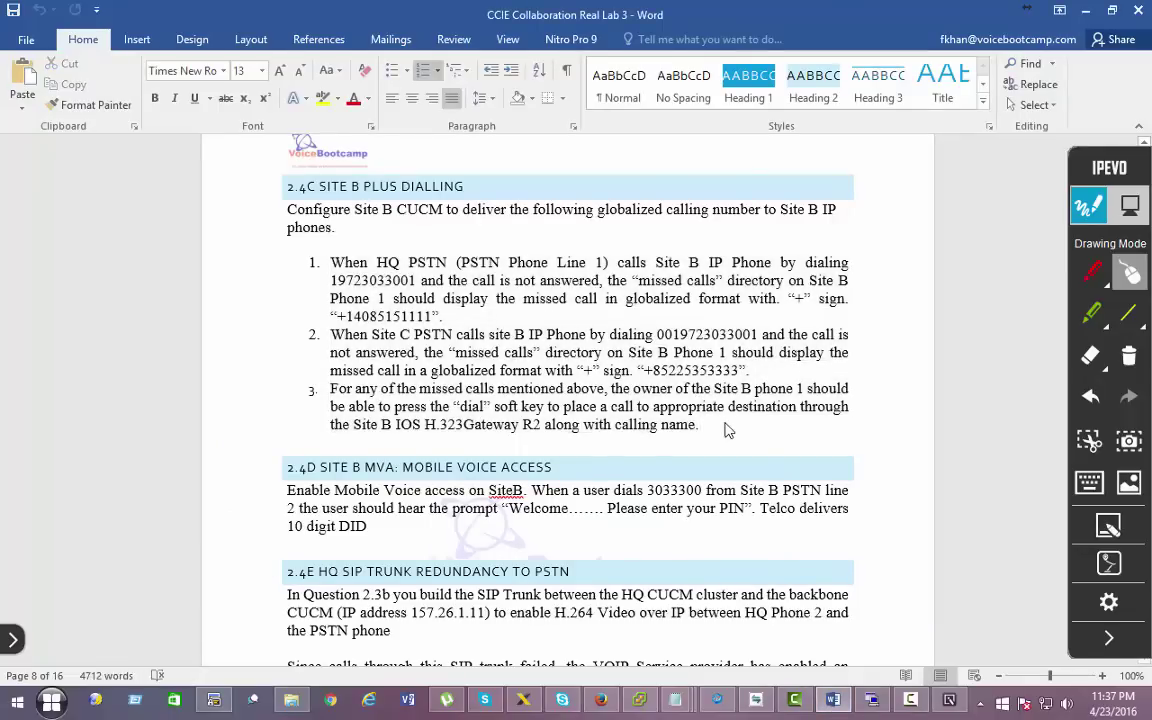